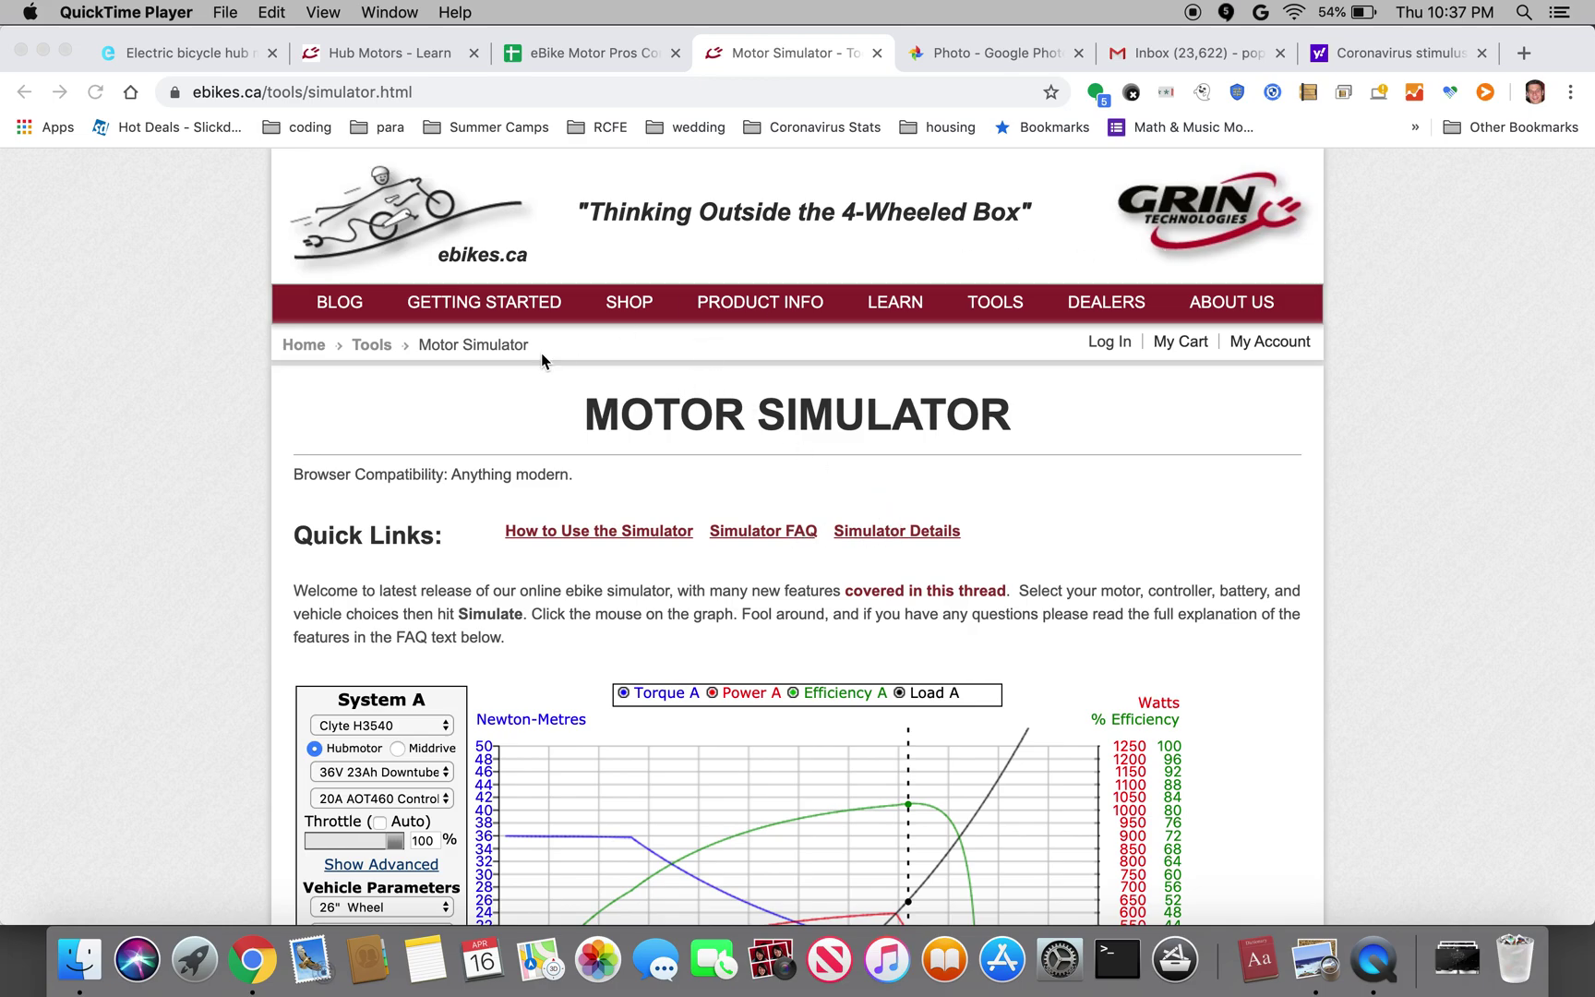
Step: Review the results and highlight the 527W motor power and 641W load readouts
scroll(237, 464, down, 5)
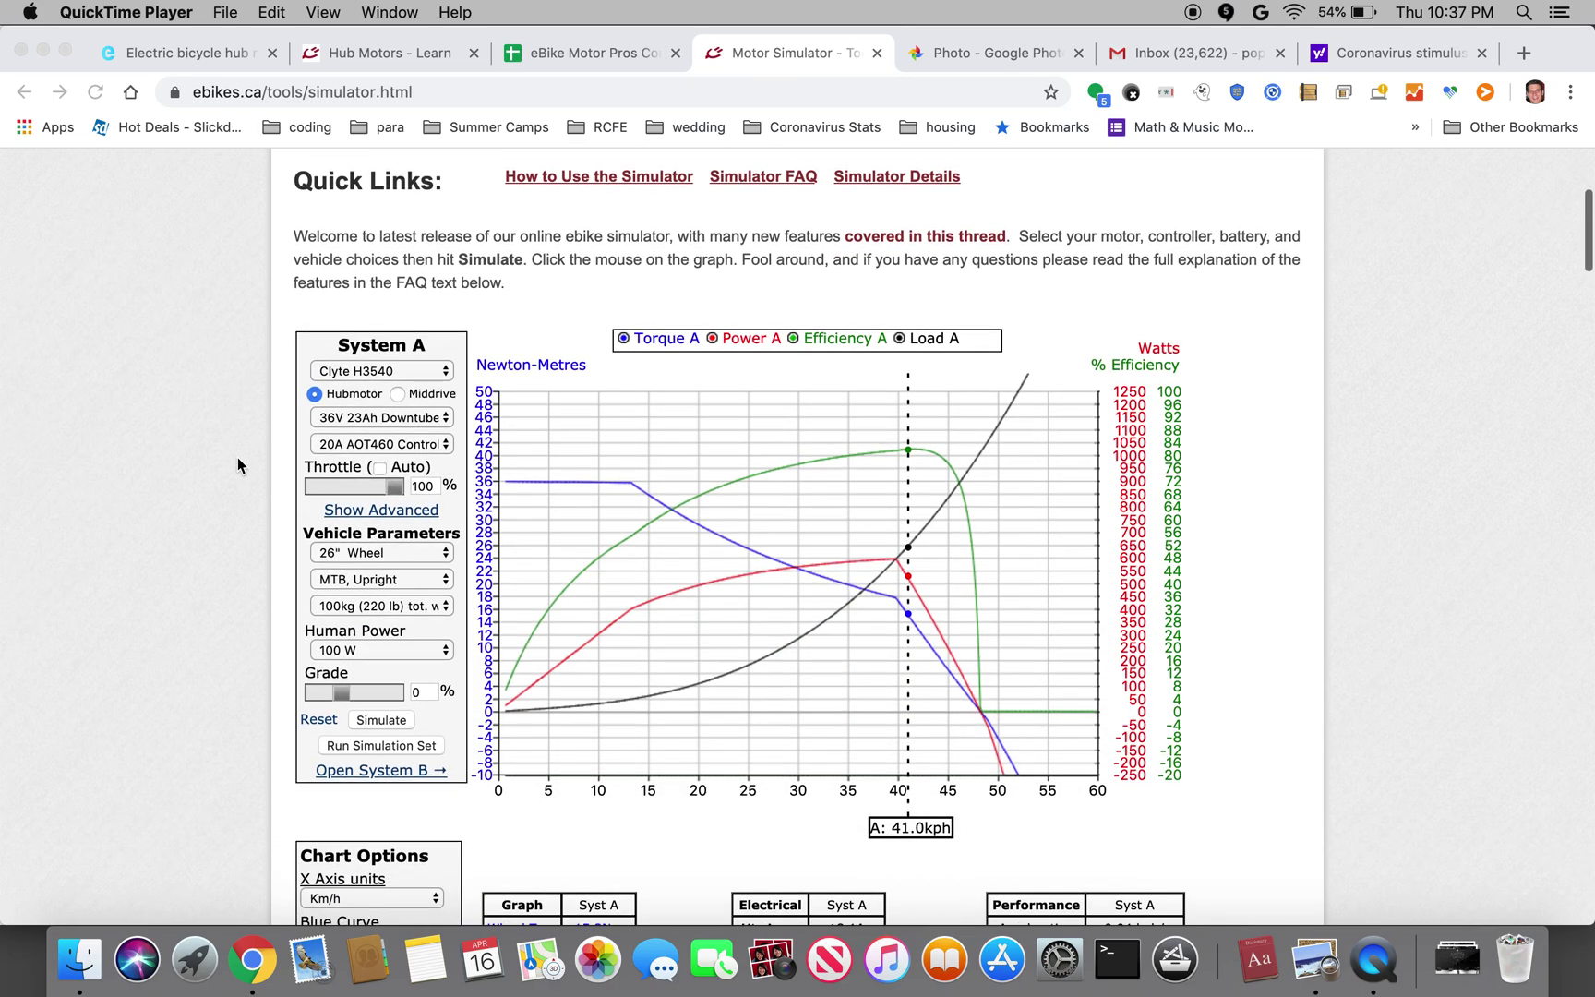
scroll(236, 457, down, 2)
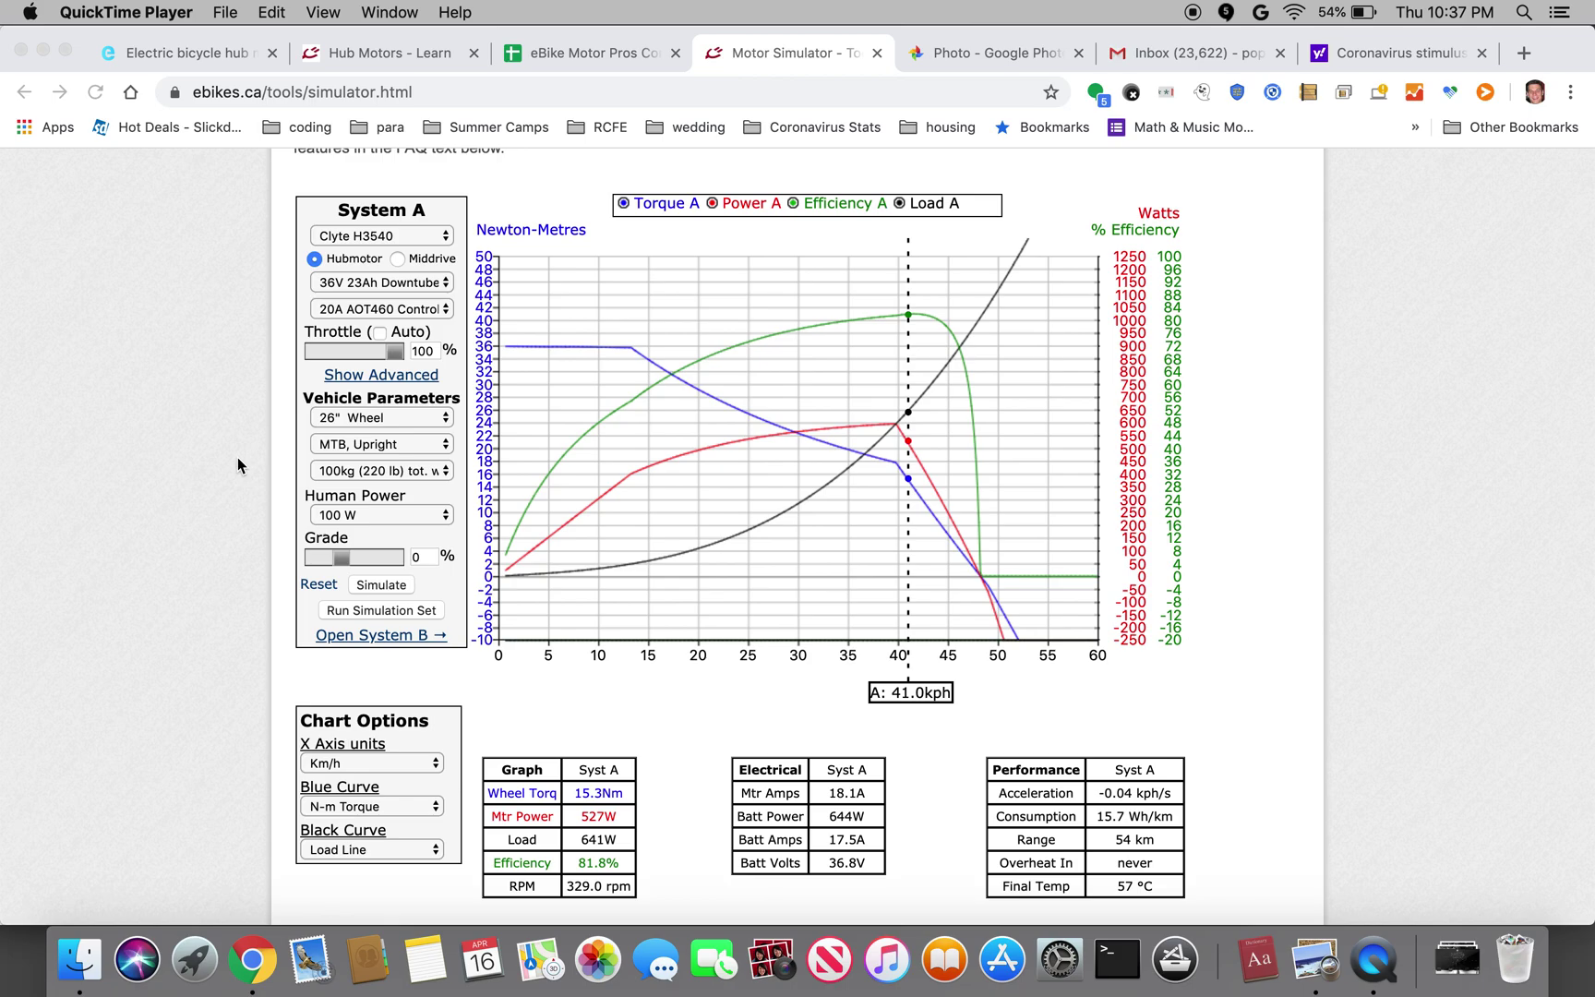
scroll(236, 456, up, 7)
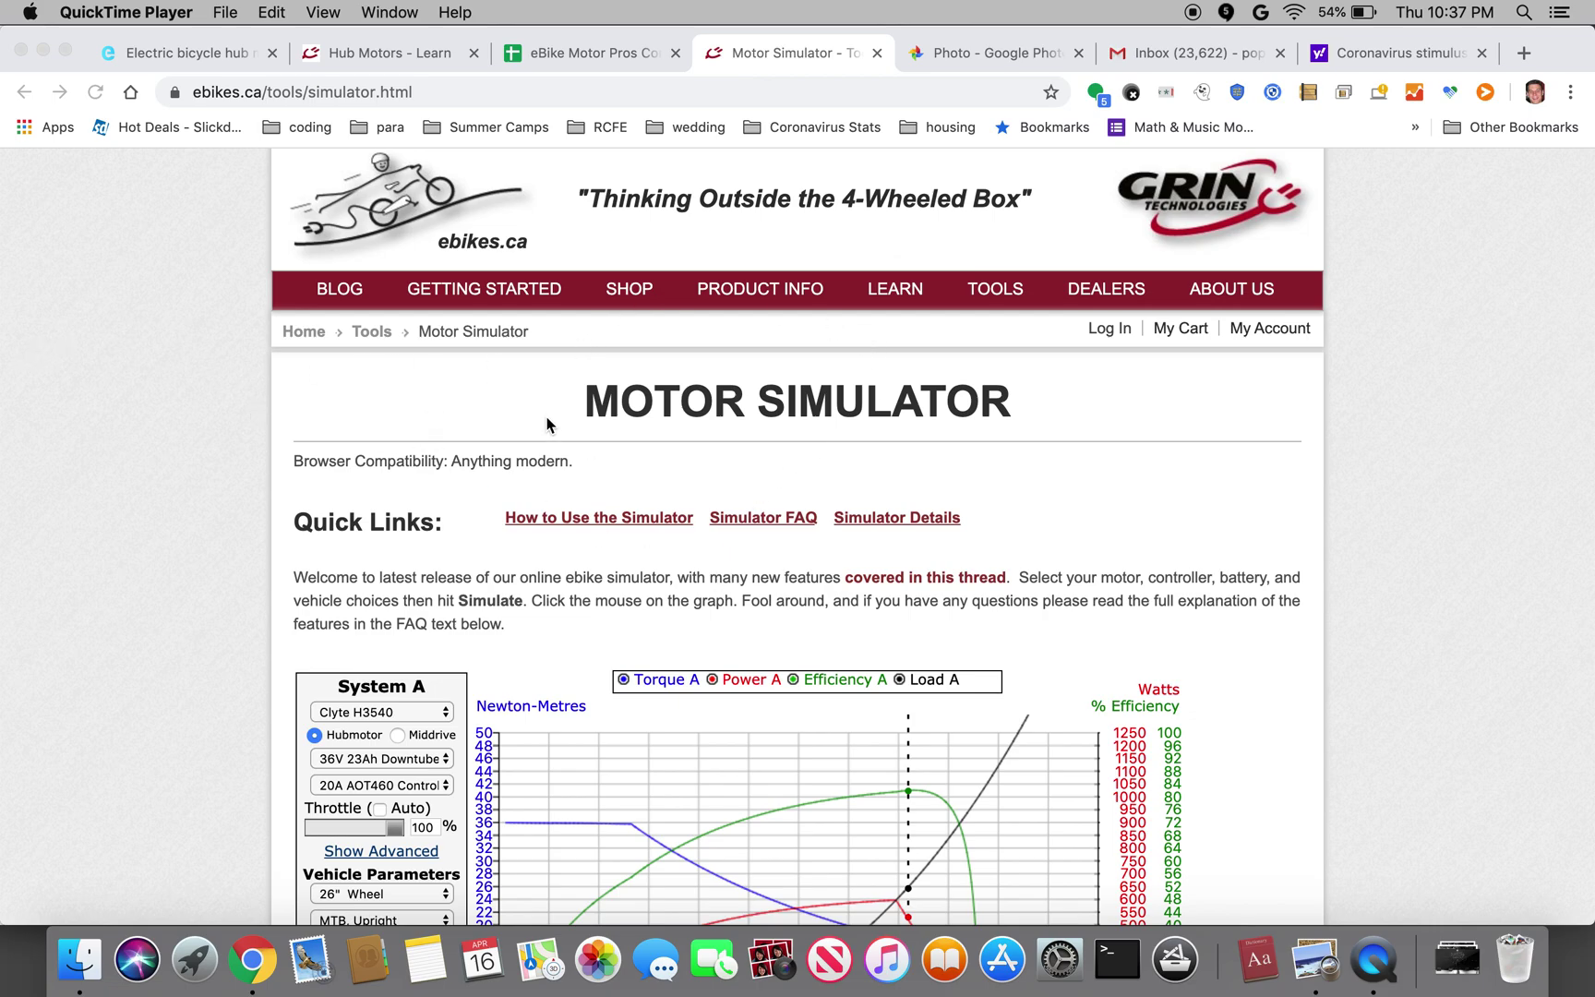
scroll(279, 450, down, 10)
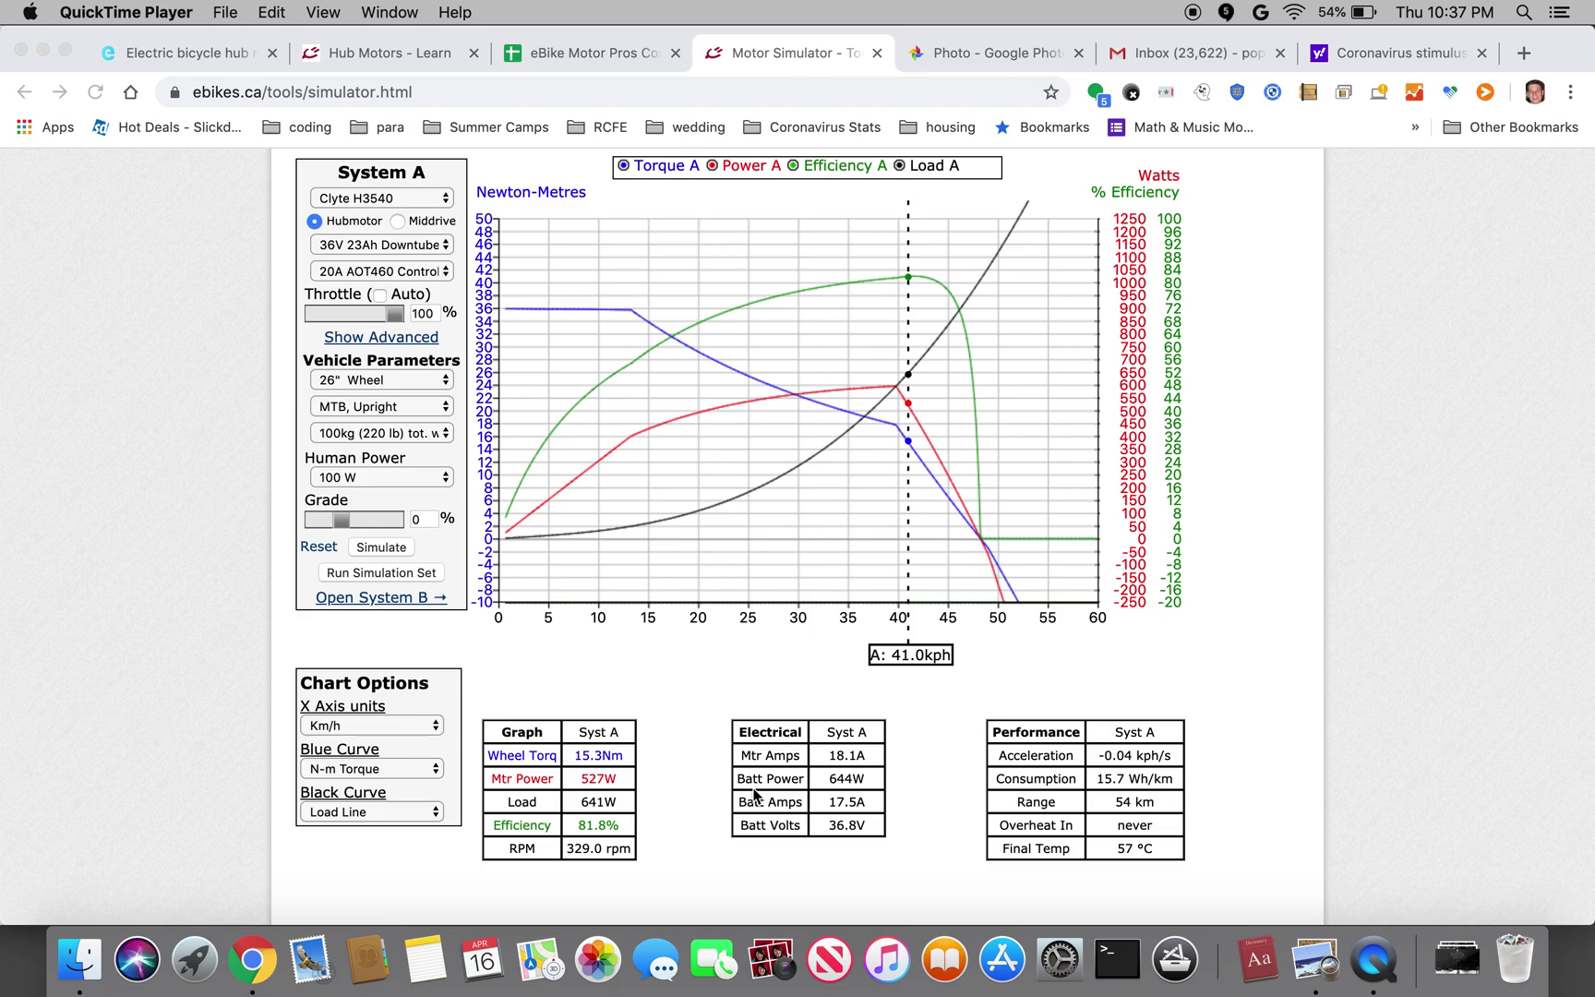
click(503, 734)
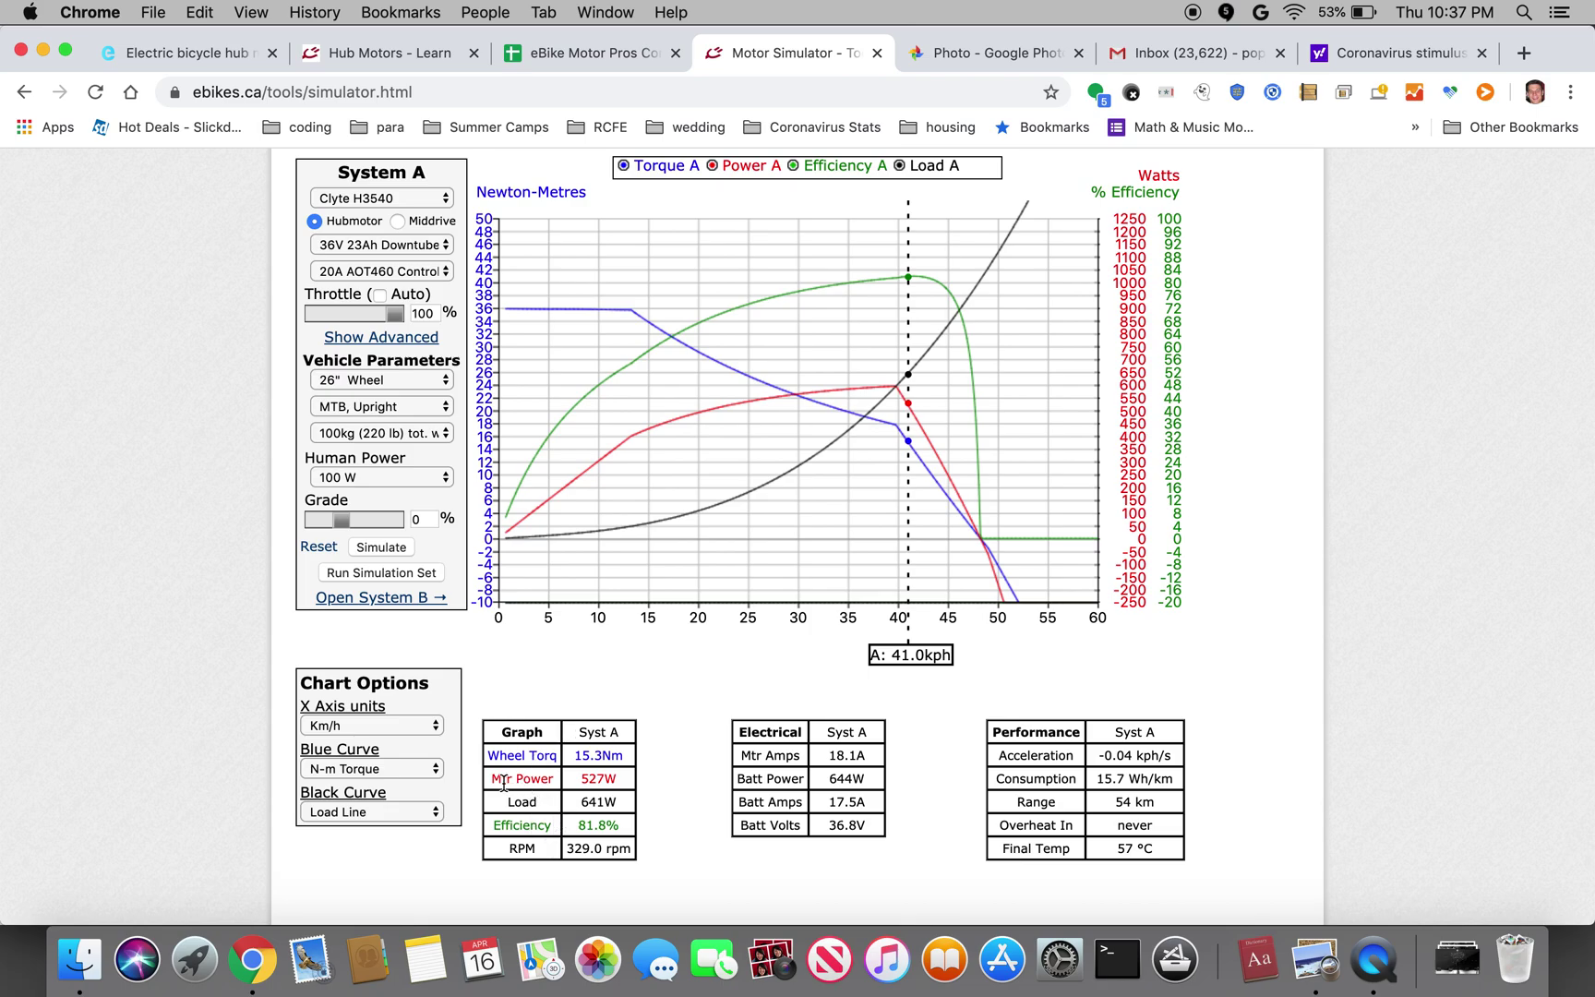
drag(498, 778, 613, 778)
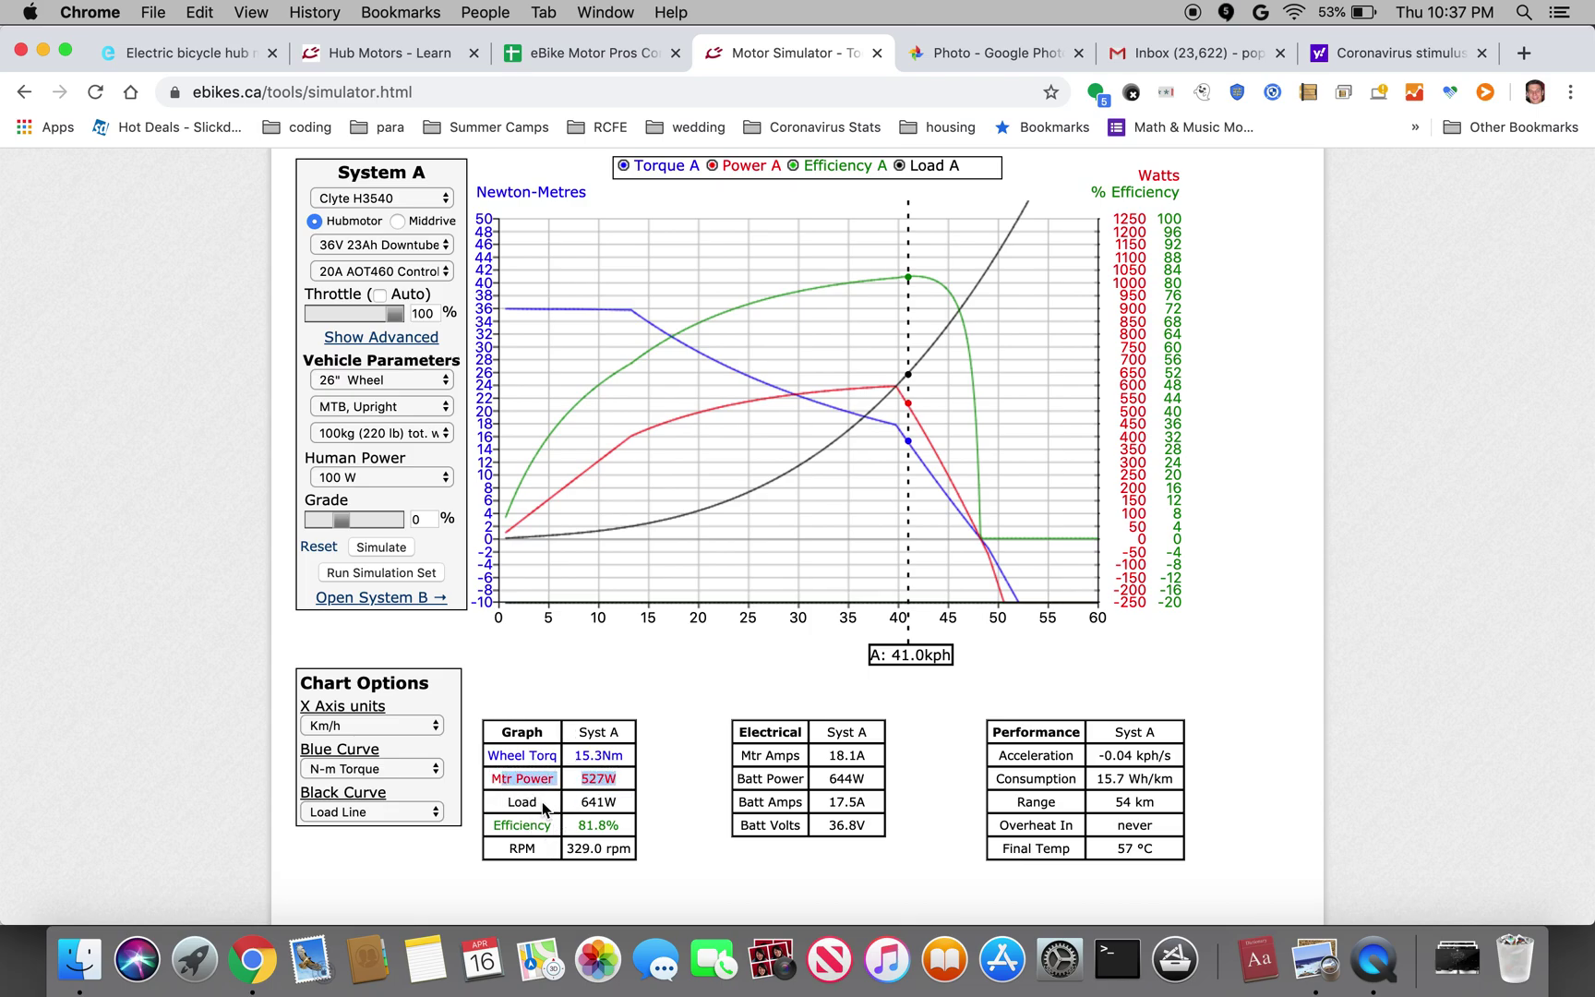
drag(506, 801, 620, 807)
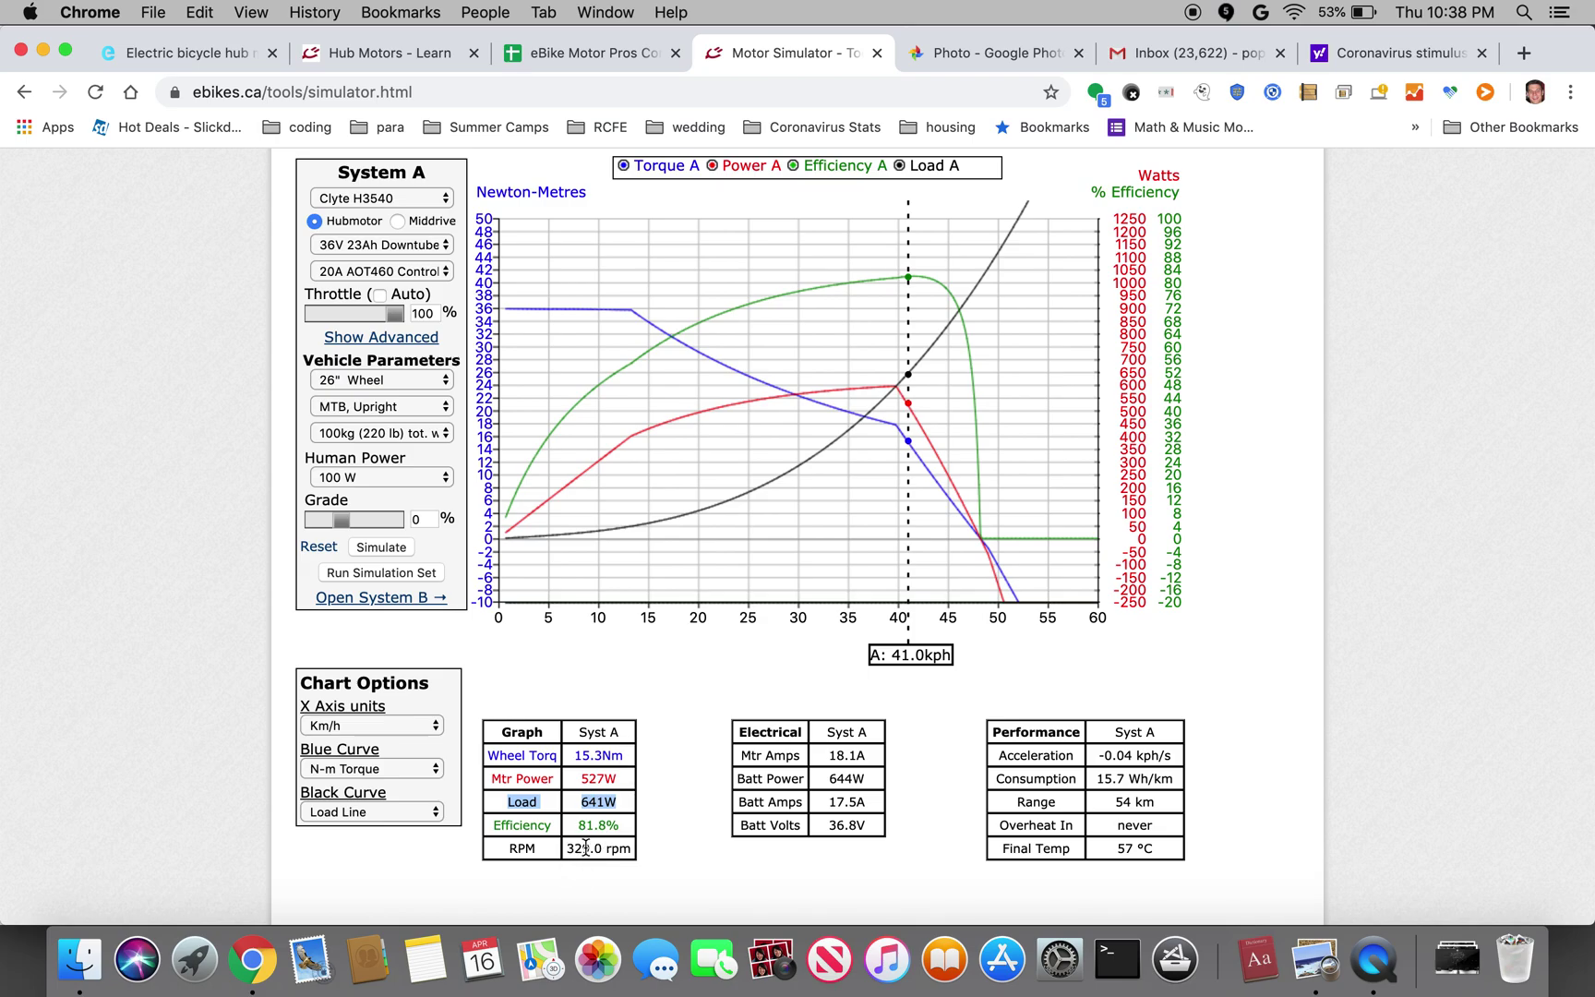
Step: Switch the X Axis units from km/h to Mph and resimulate, now reading 16.4 mph
mouse_move(611, 843)
click(427, 725)
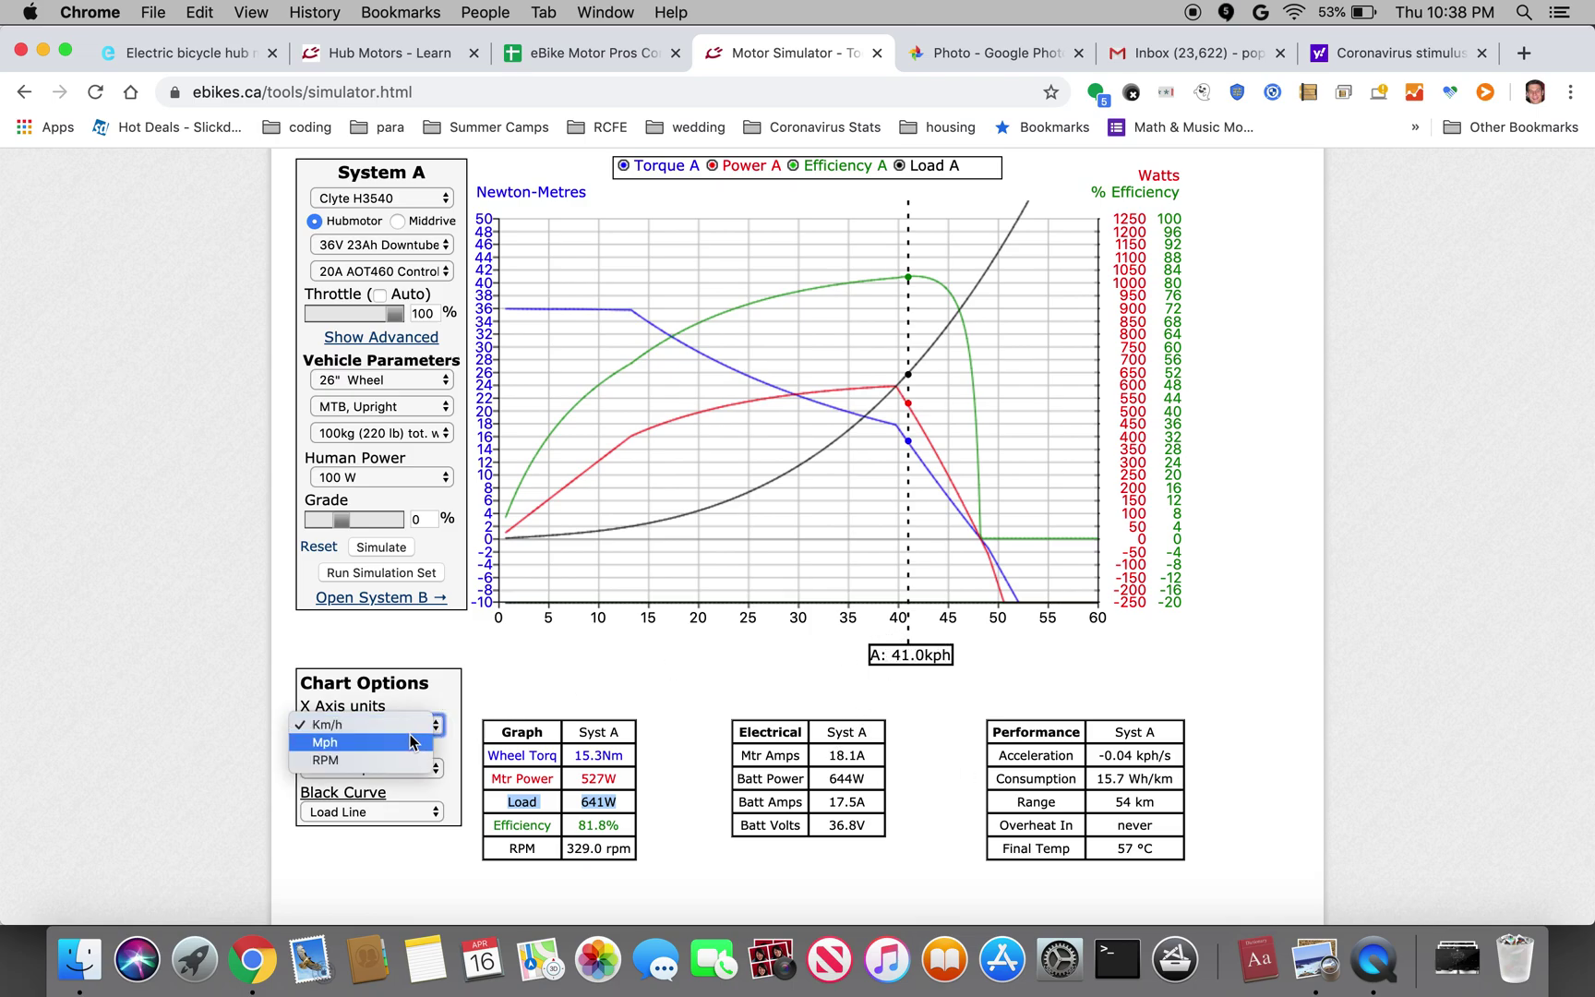
click(412, 742)
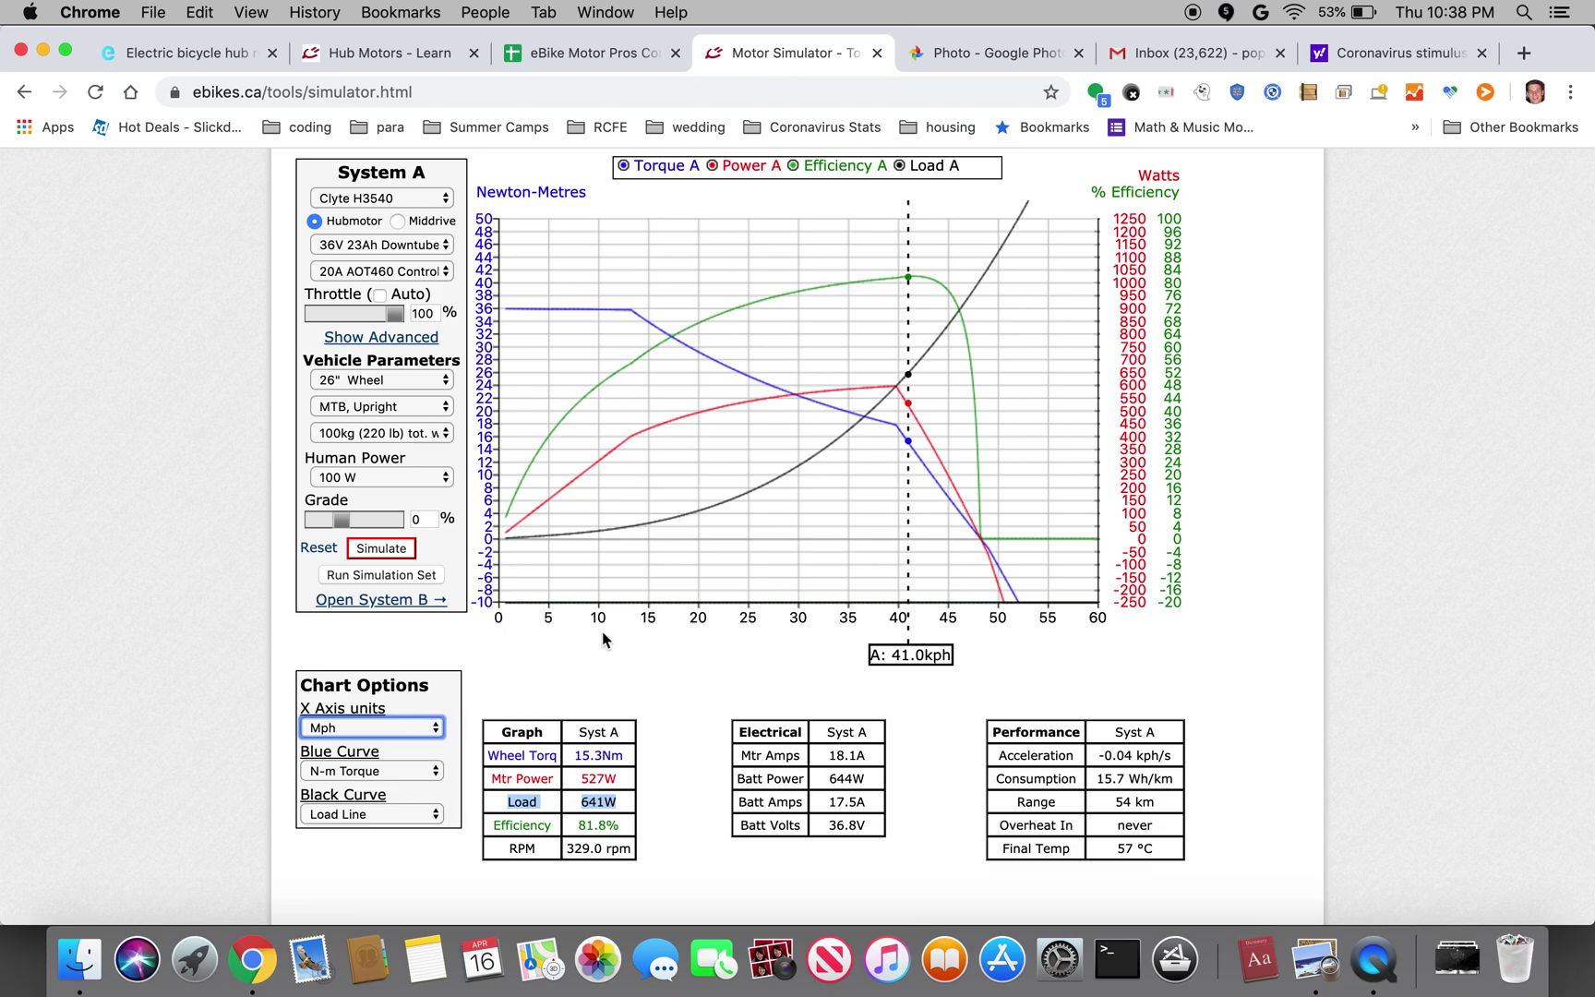
click(378, 549)
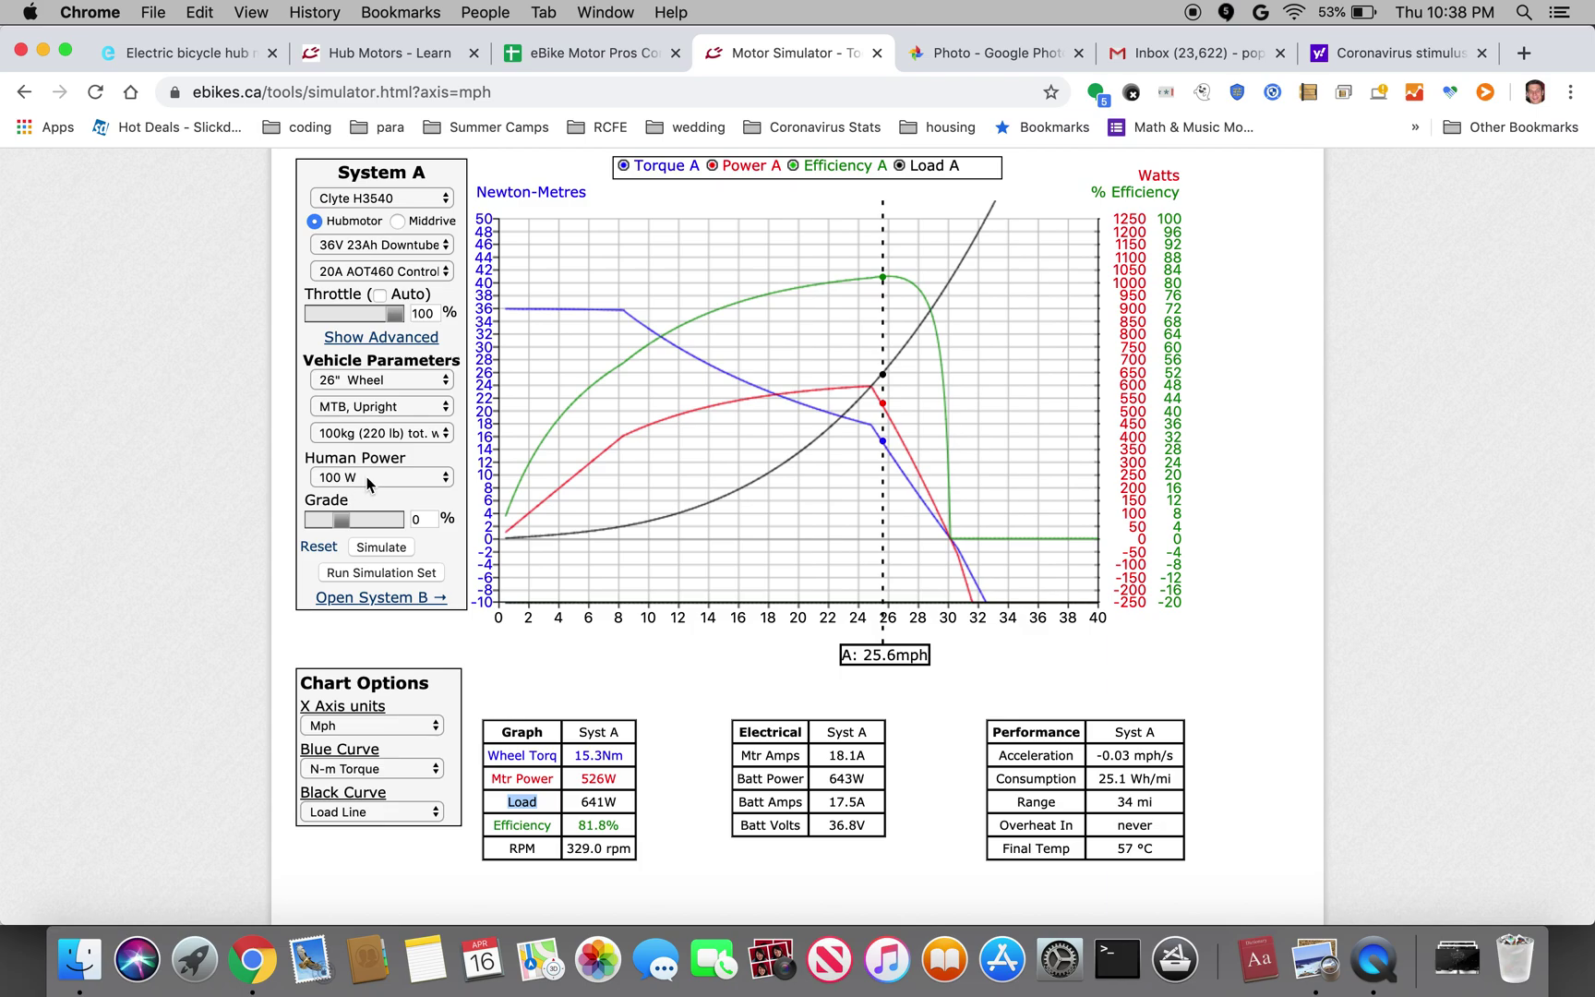
mouse_move(367, 484)
mouse_move(1169, 844)
drag(892, 506, 745, 520)
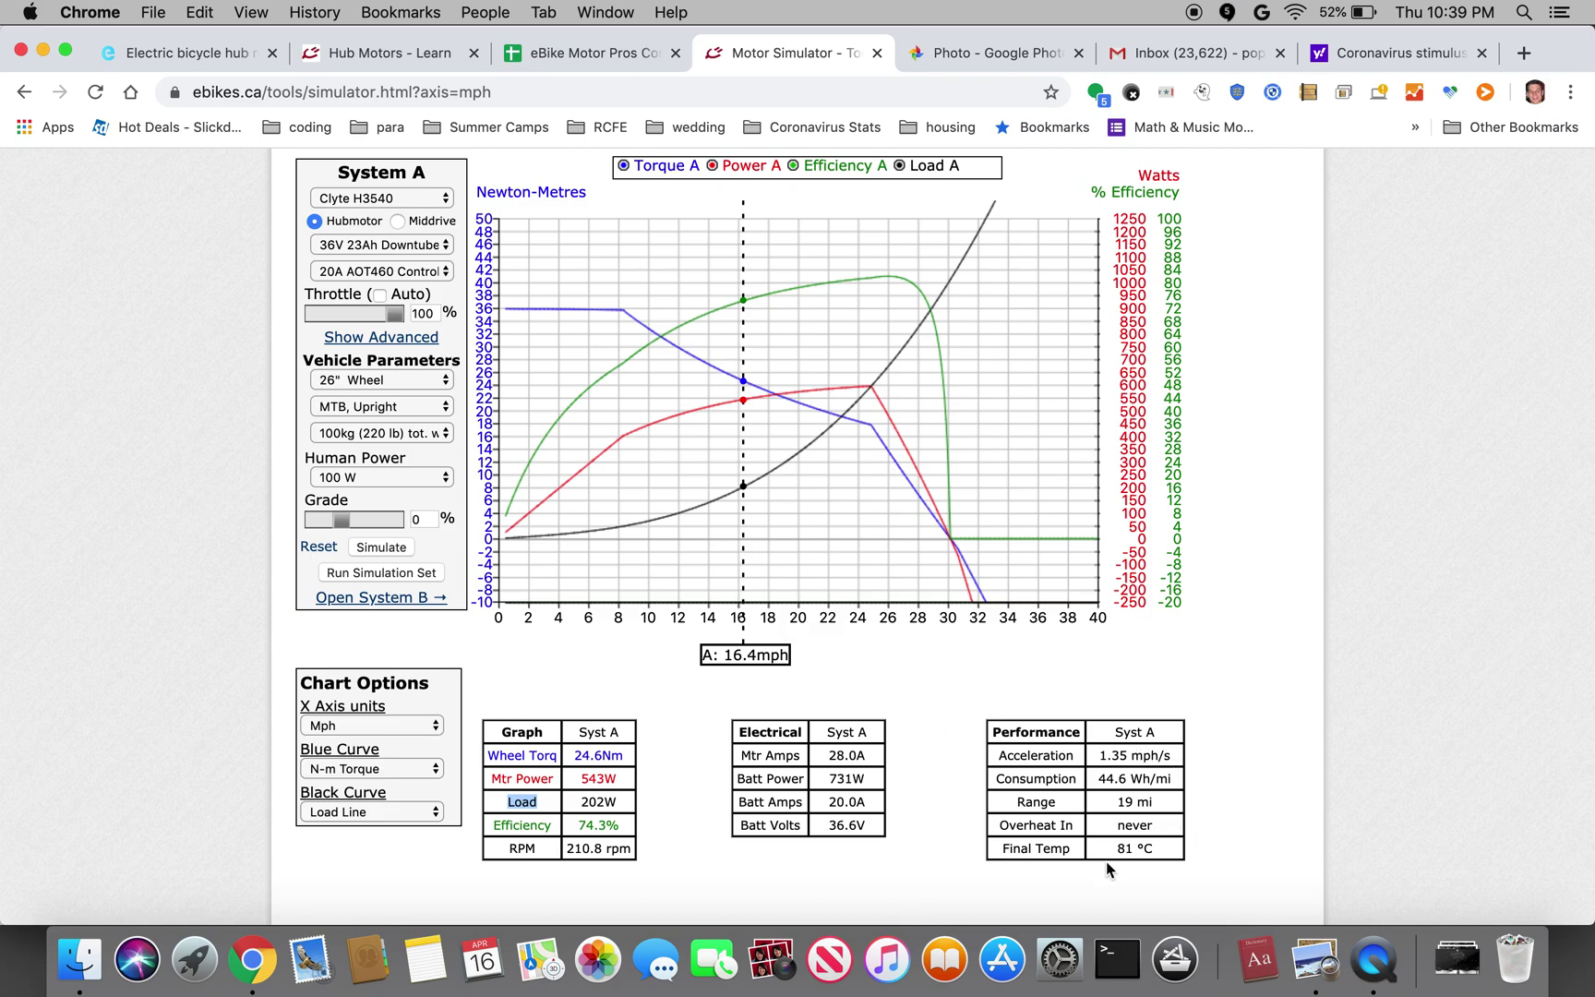
drag(739, 432, 520, 465)
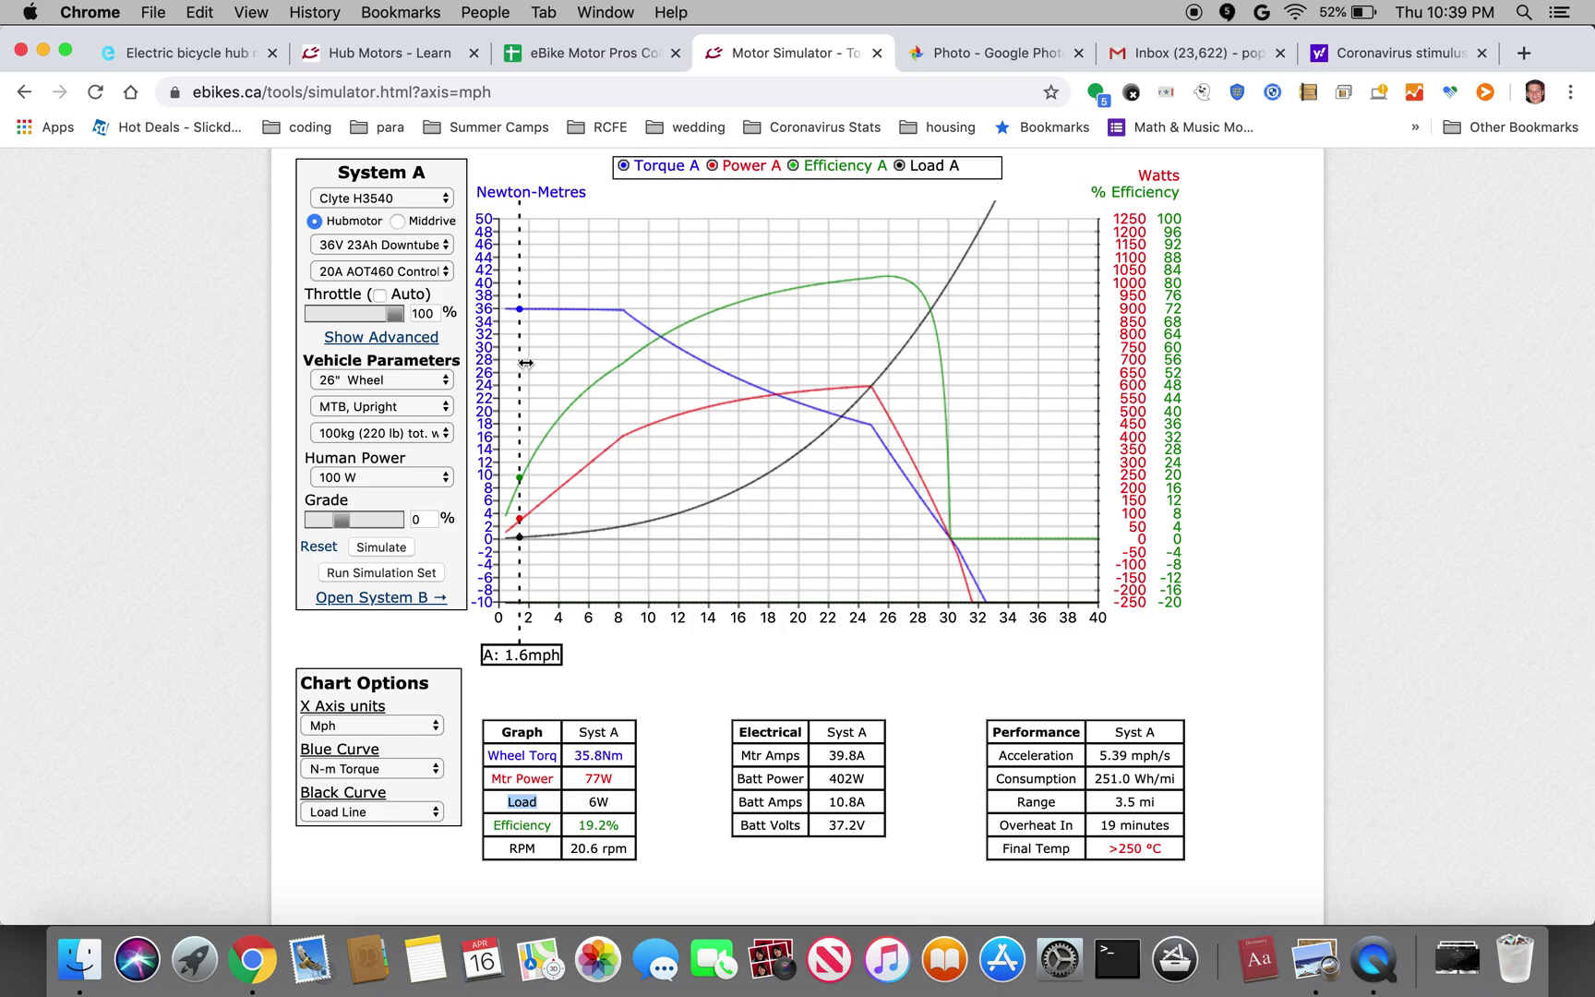
drag(522, 362, 887, 370)
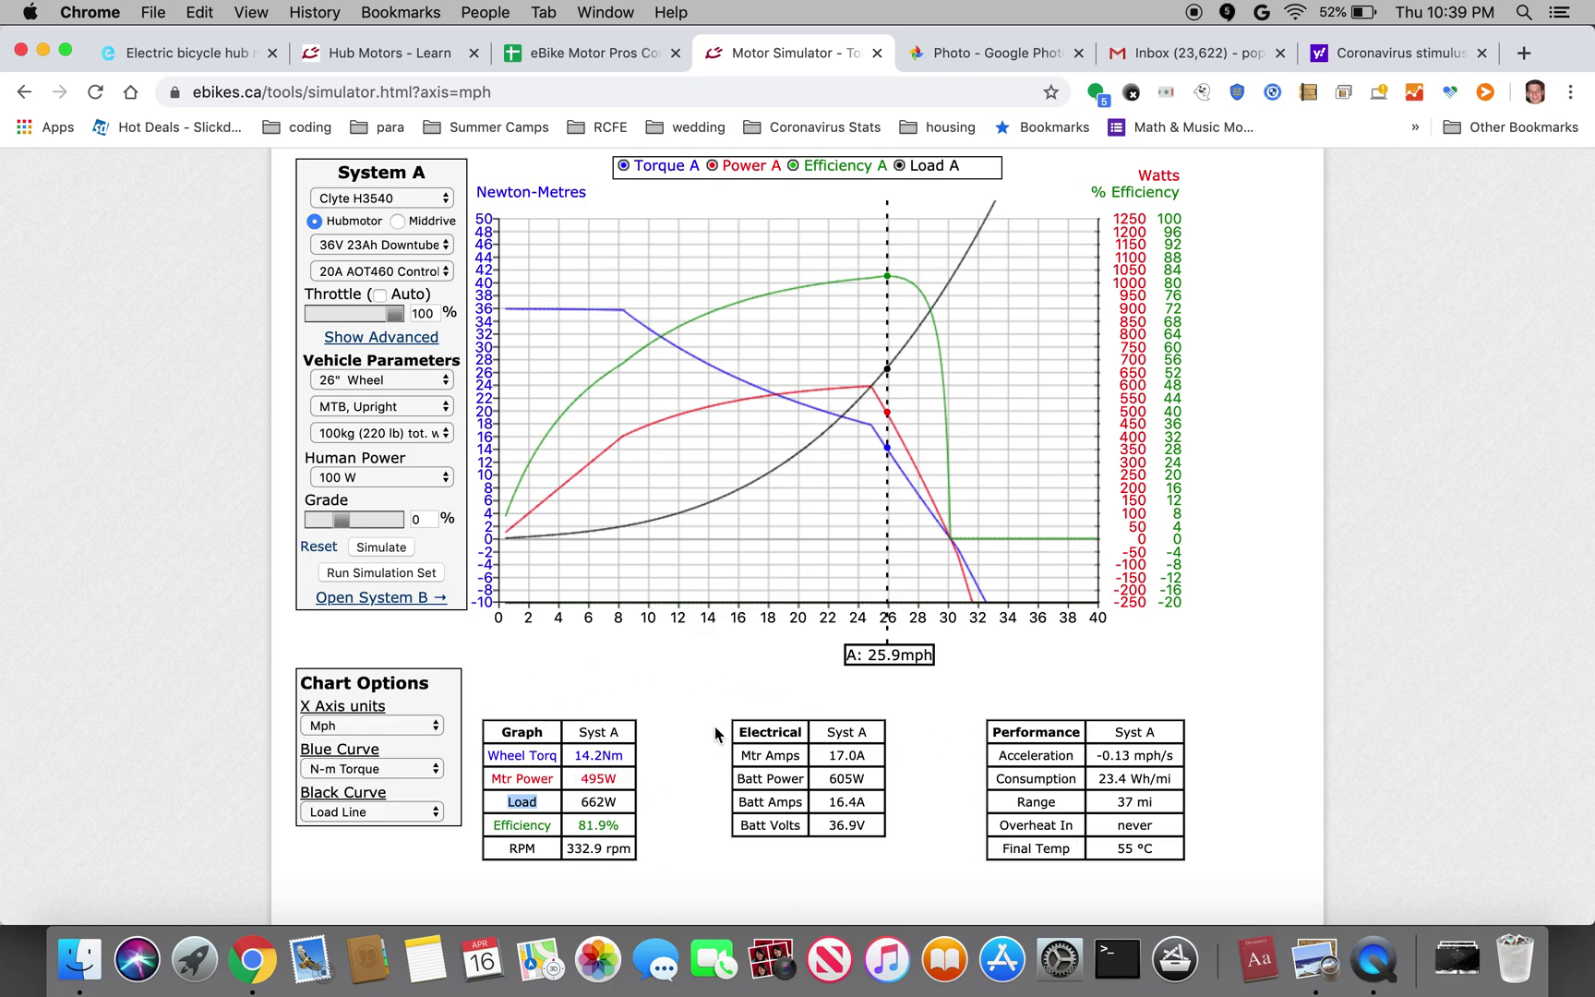
Step: Select Clyte H3525 +Statorade as System A's motor and simulate again
click(371, 202)
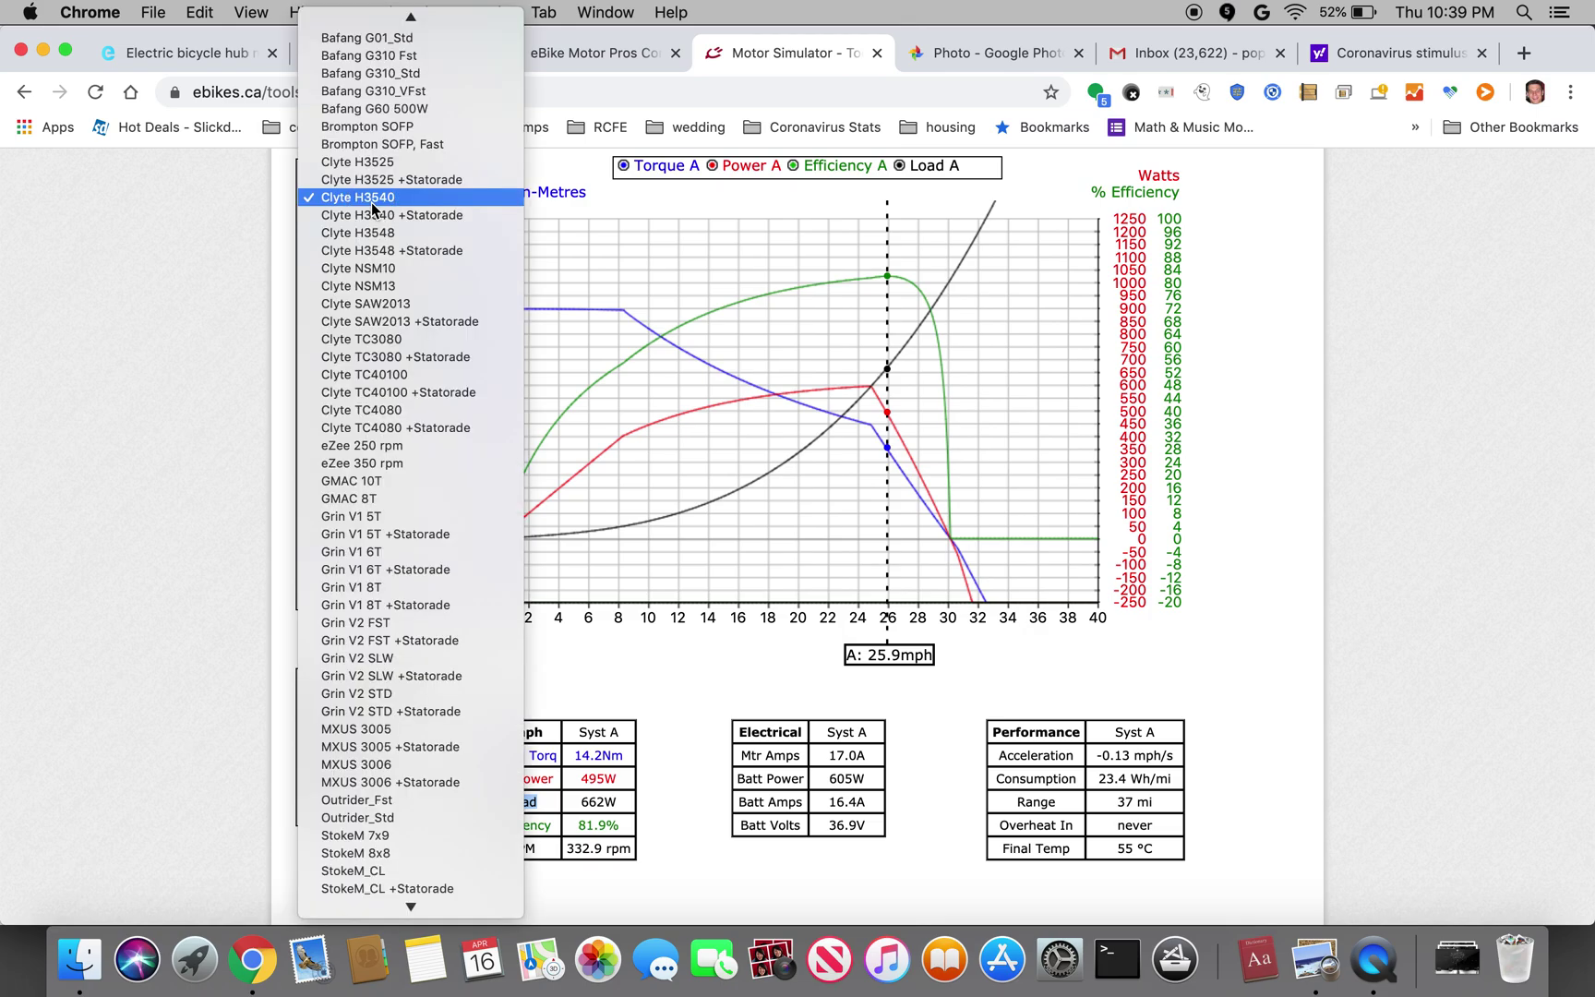
click(393, 179)
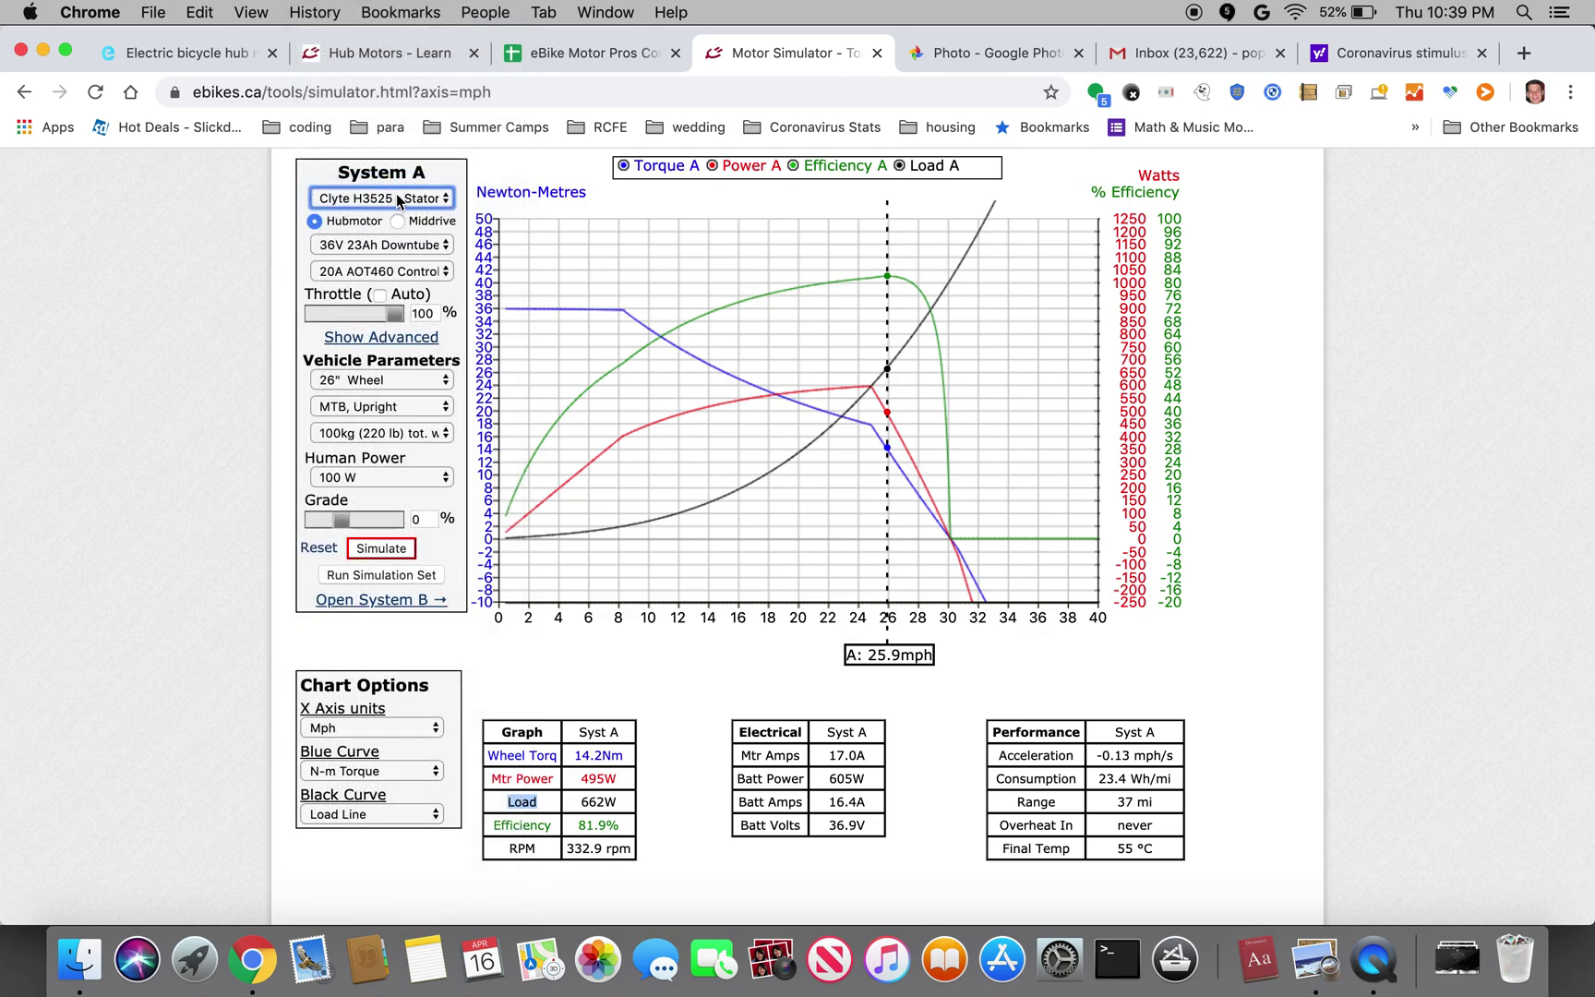
click(385, 552)
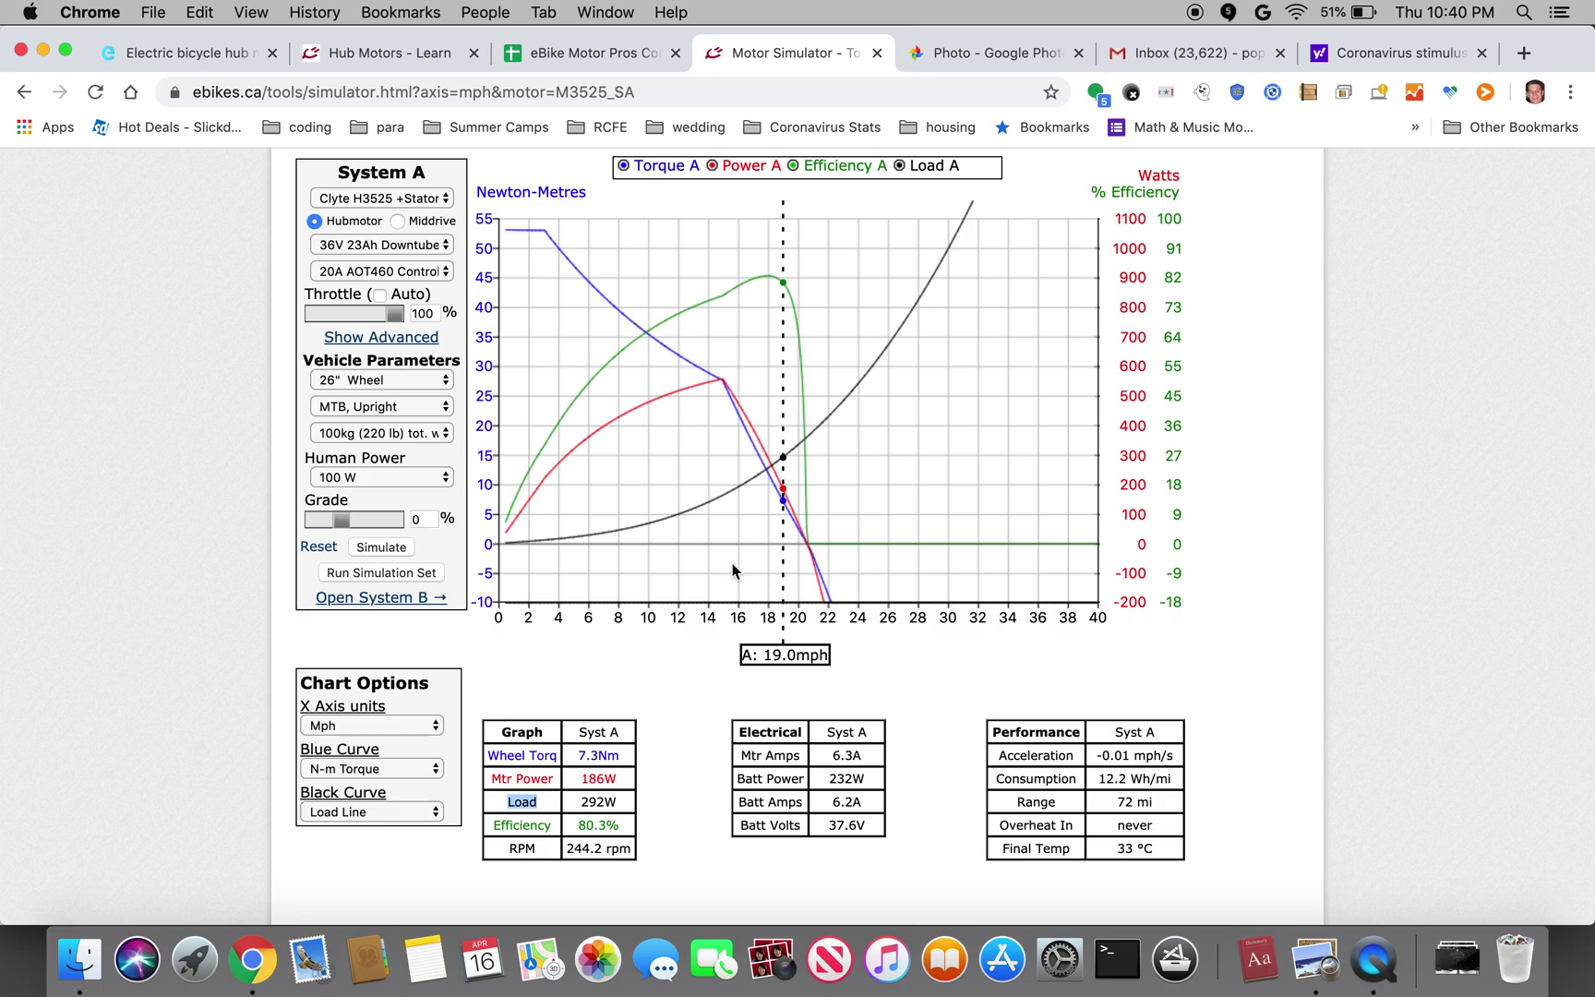
Step: Choose the 48V 16.5Ah Downtube battery for System A and resimulate
click(357, 246)
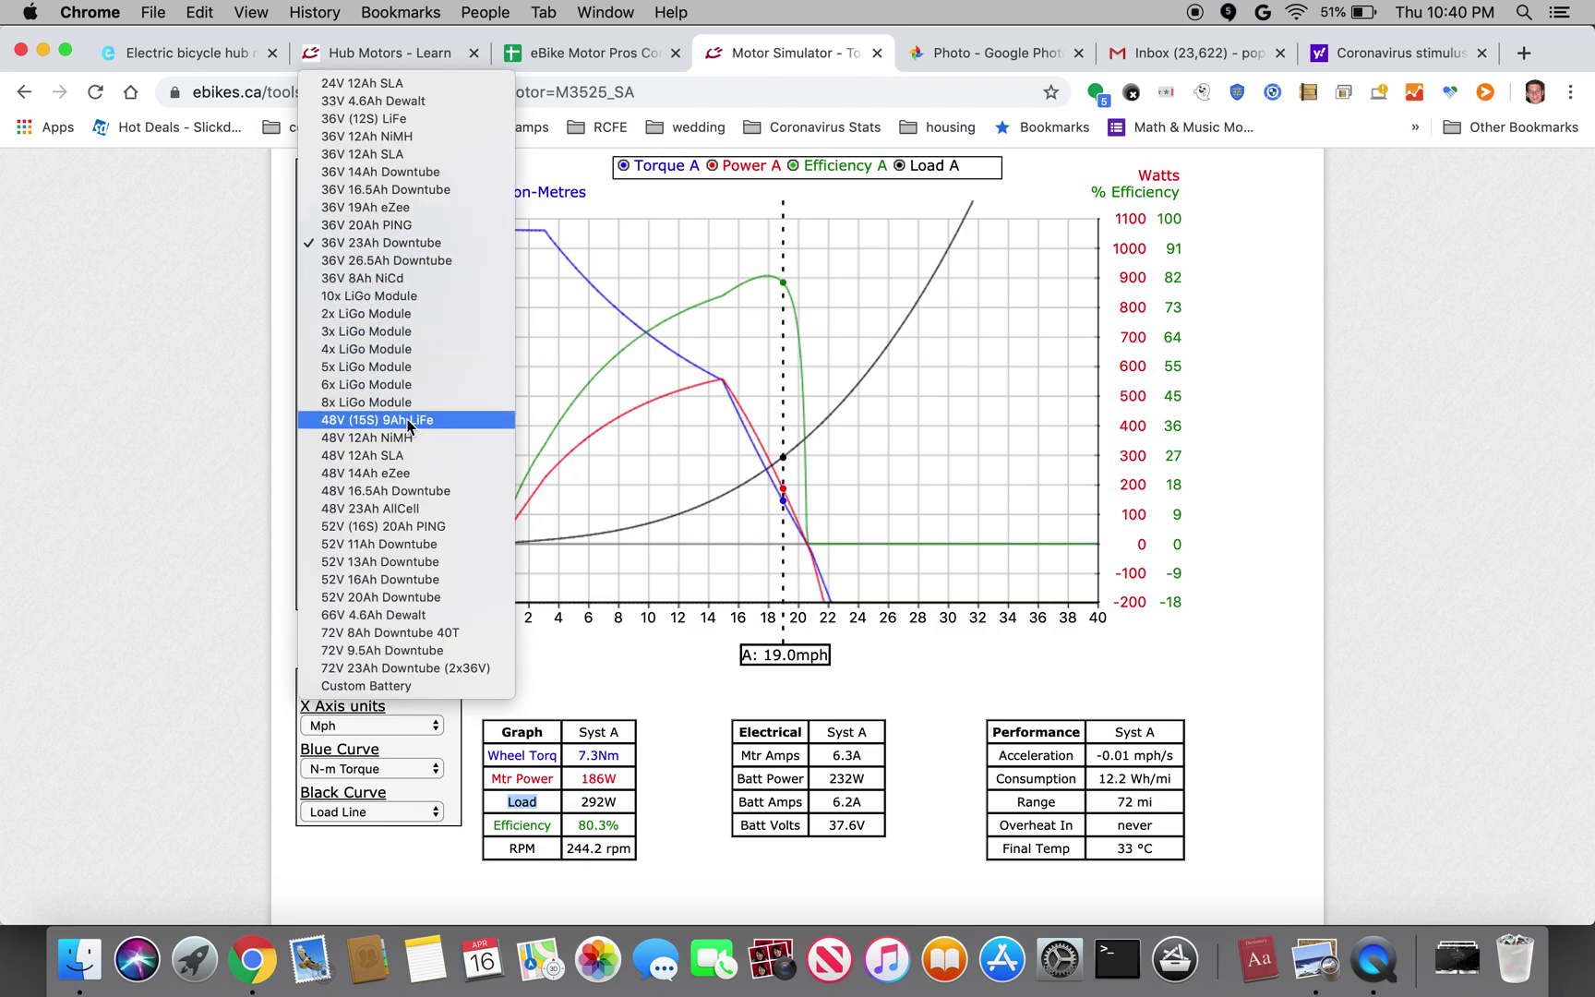
click(418, 492)
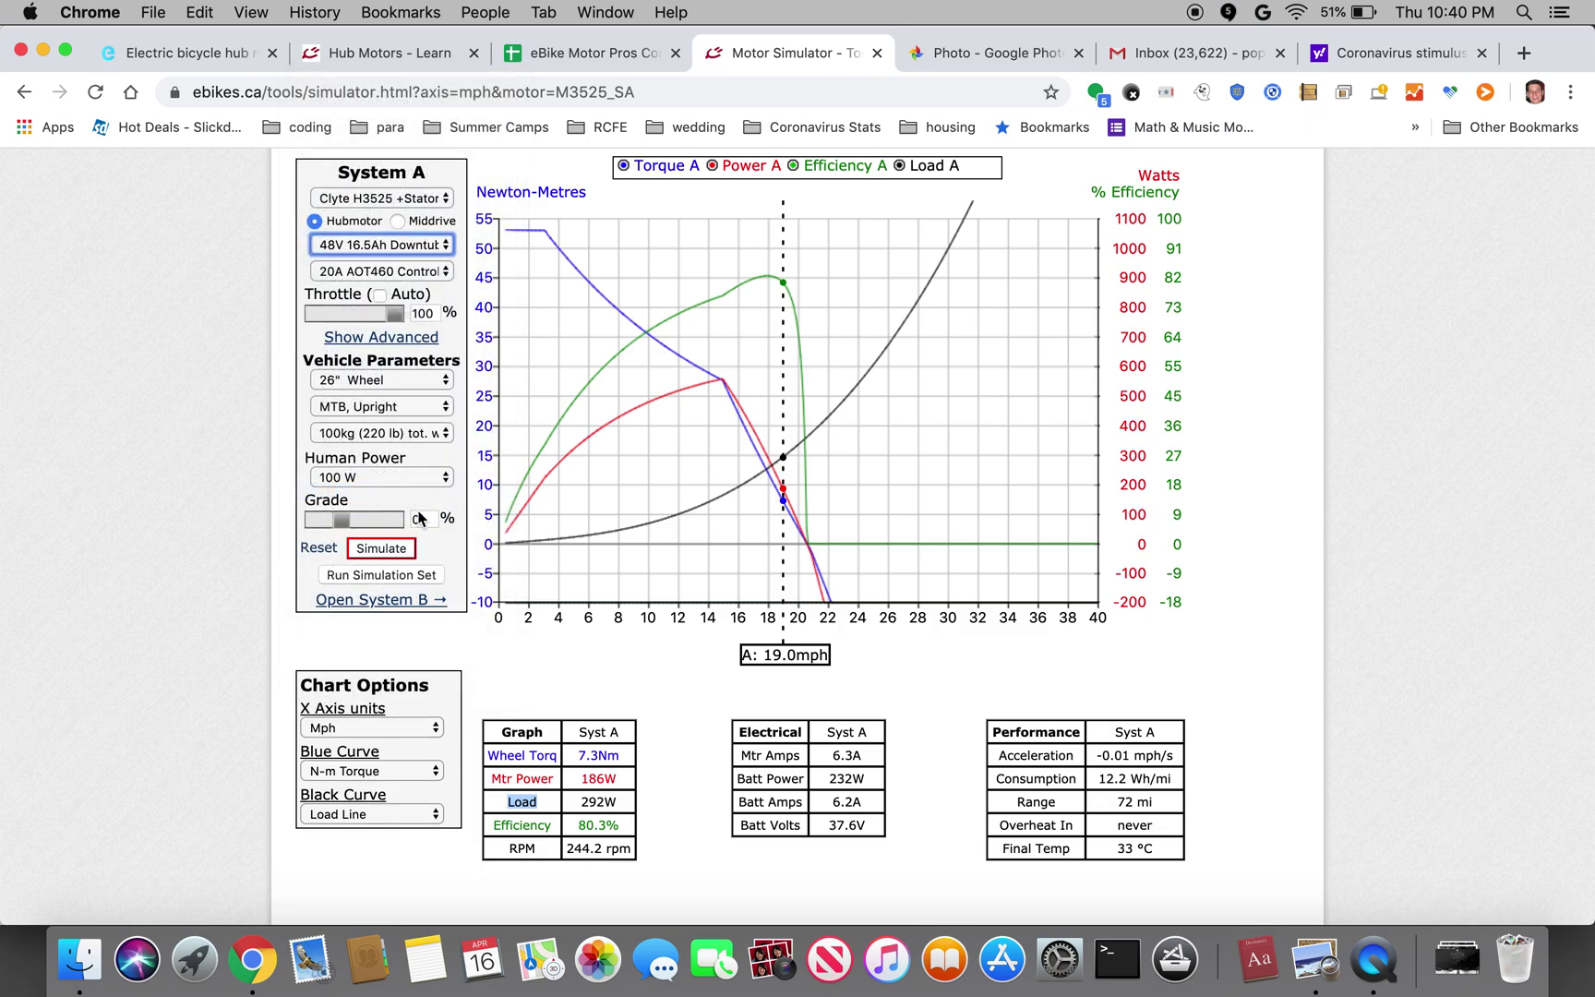
click(382, 549)
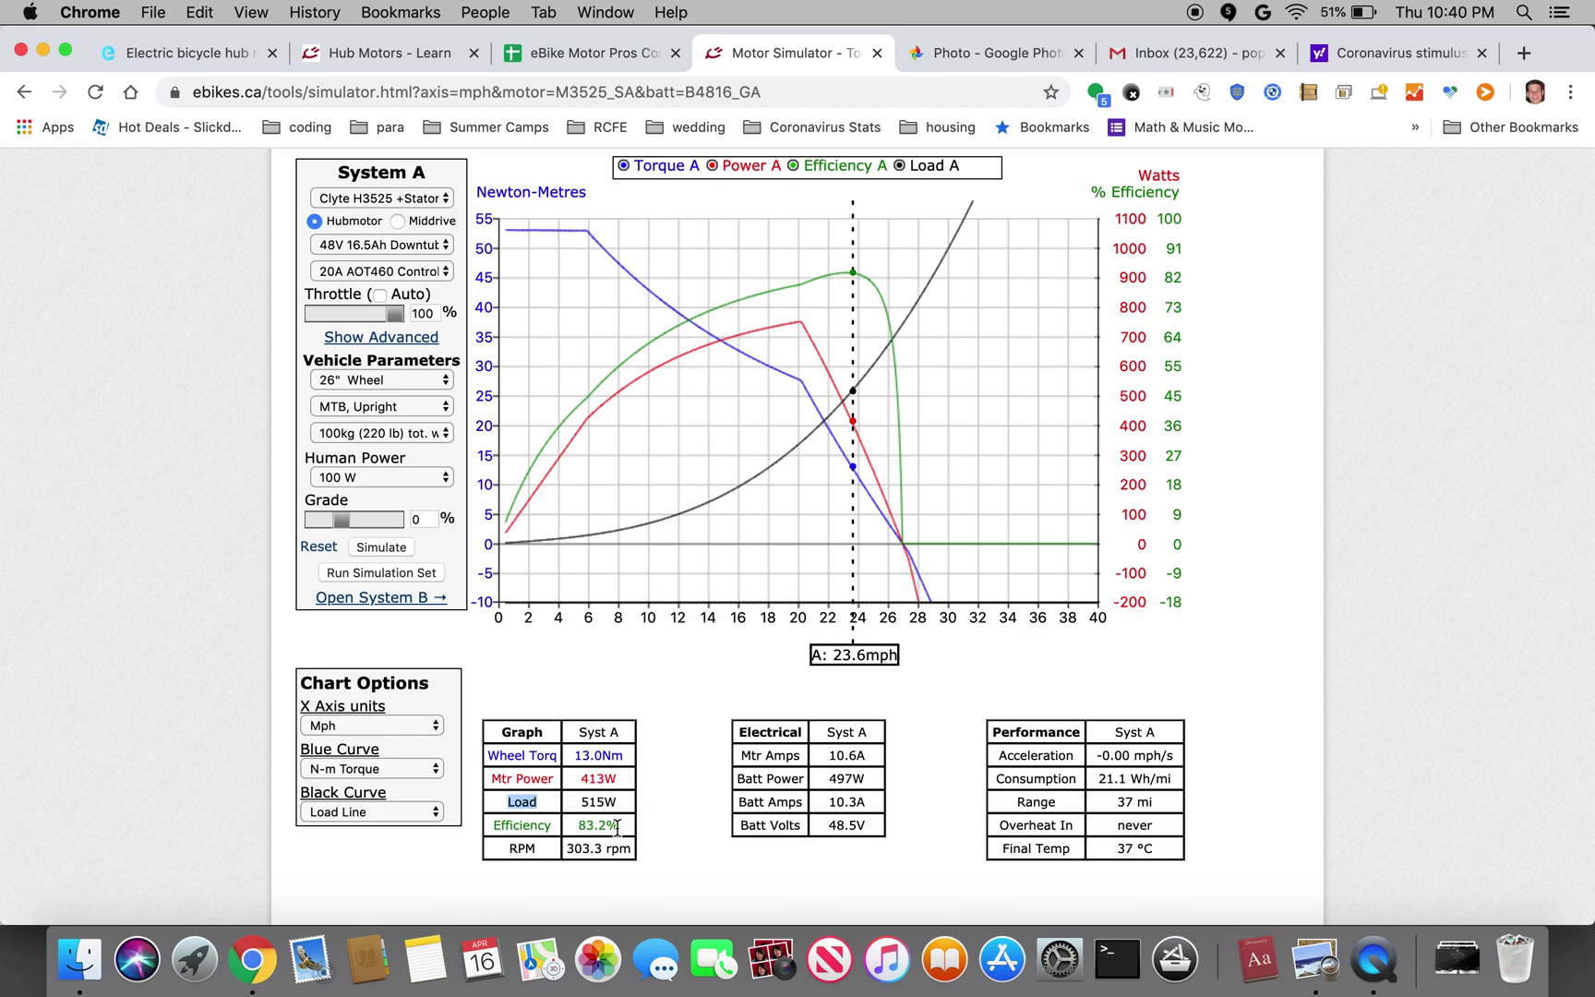
mouse_move(617, 828)
Step: Add System B, give it the TDCM IGH 305rpm +Statorade motor, and simulate both
click(360, 599)
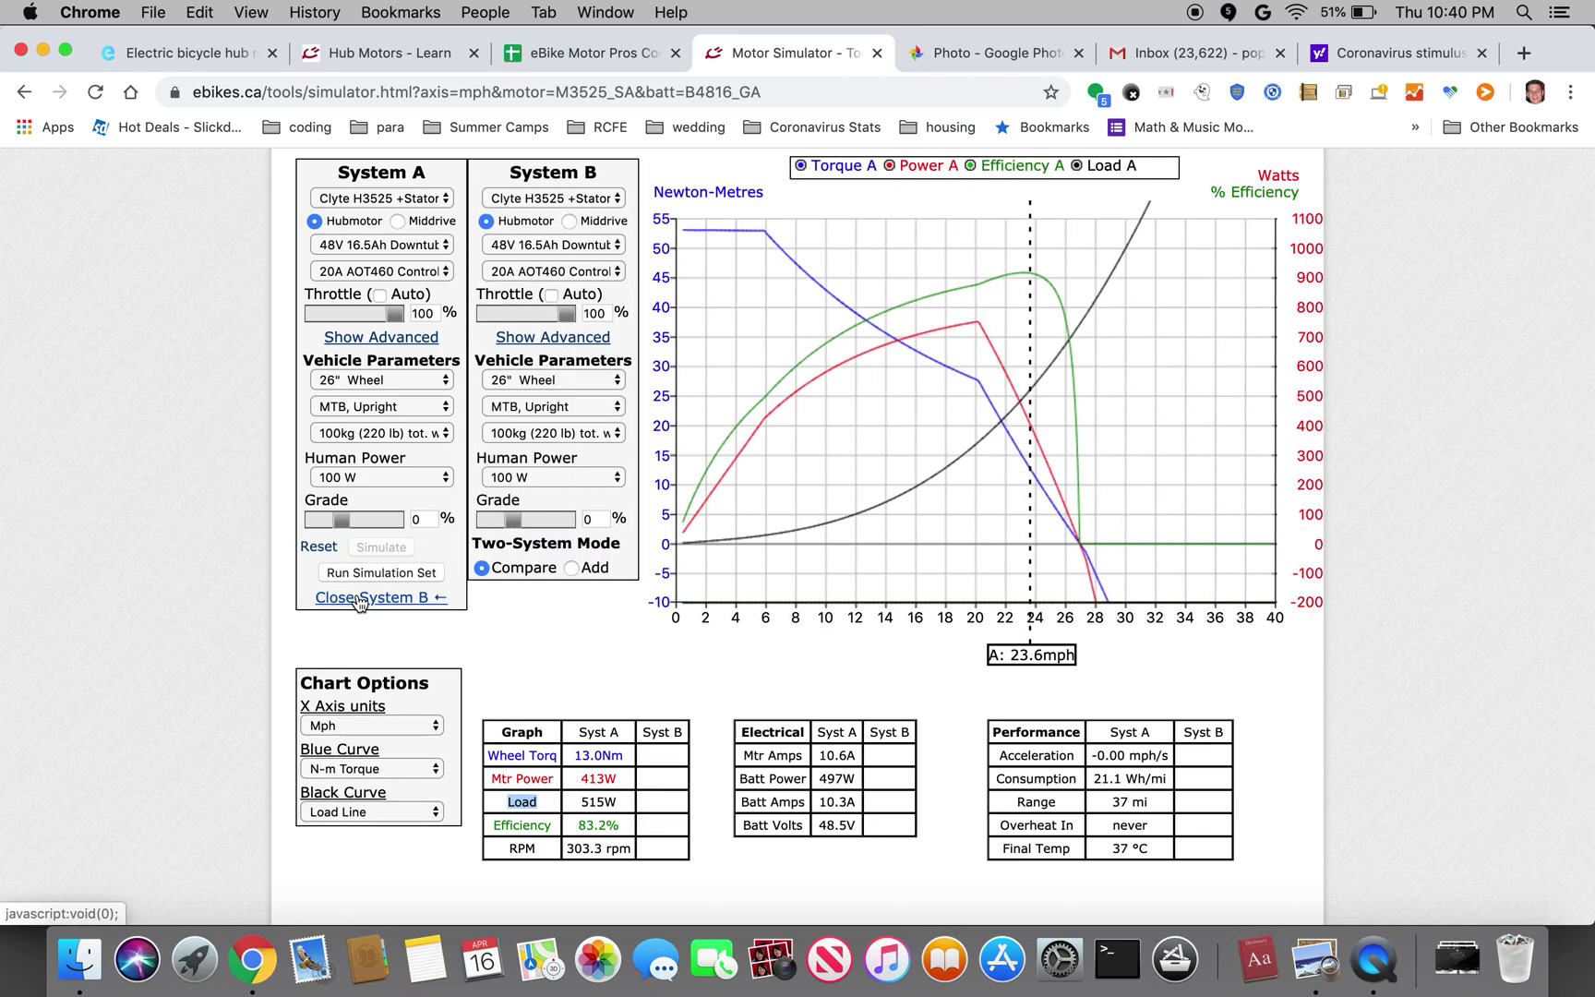
click(562, 197)
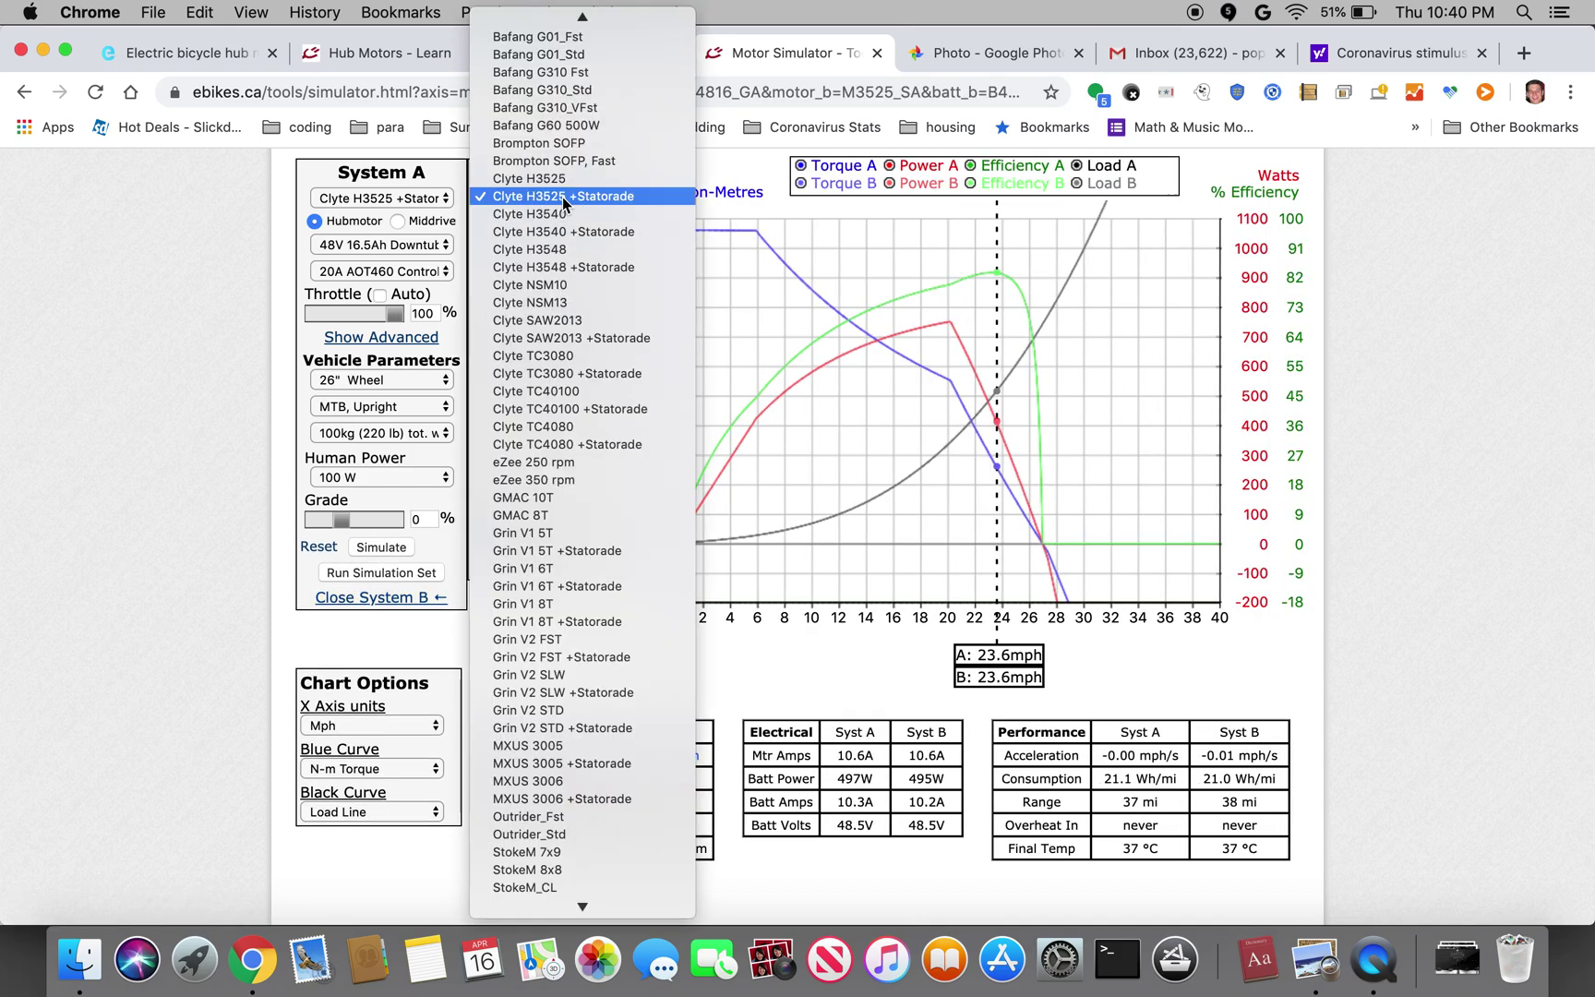
scroll(572, 343, down, 3)
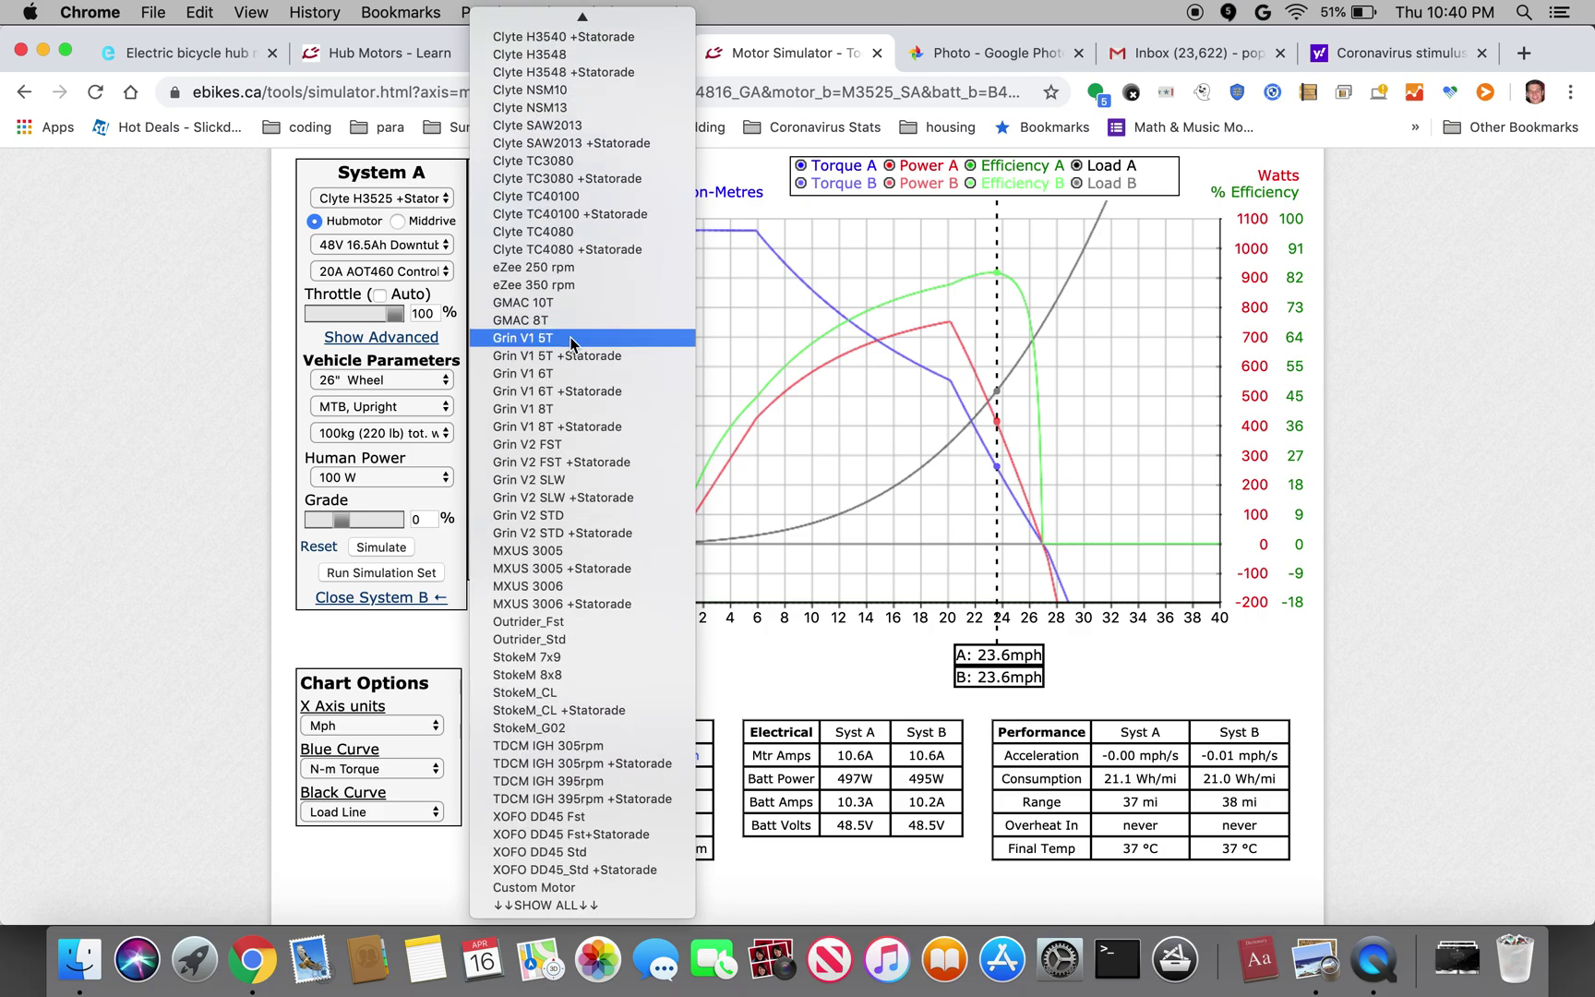
click(658, 763)
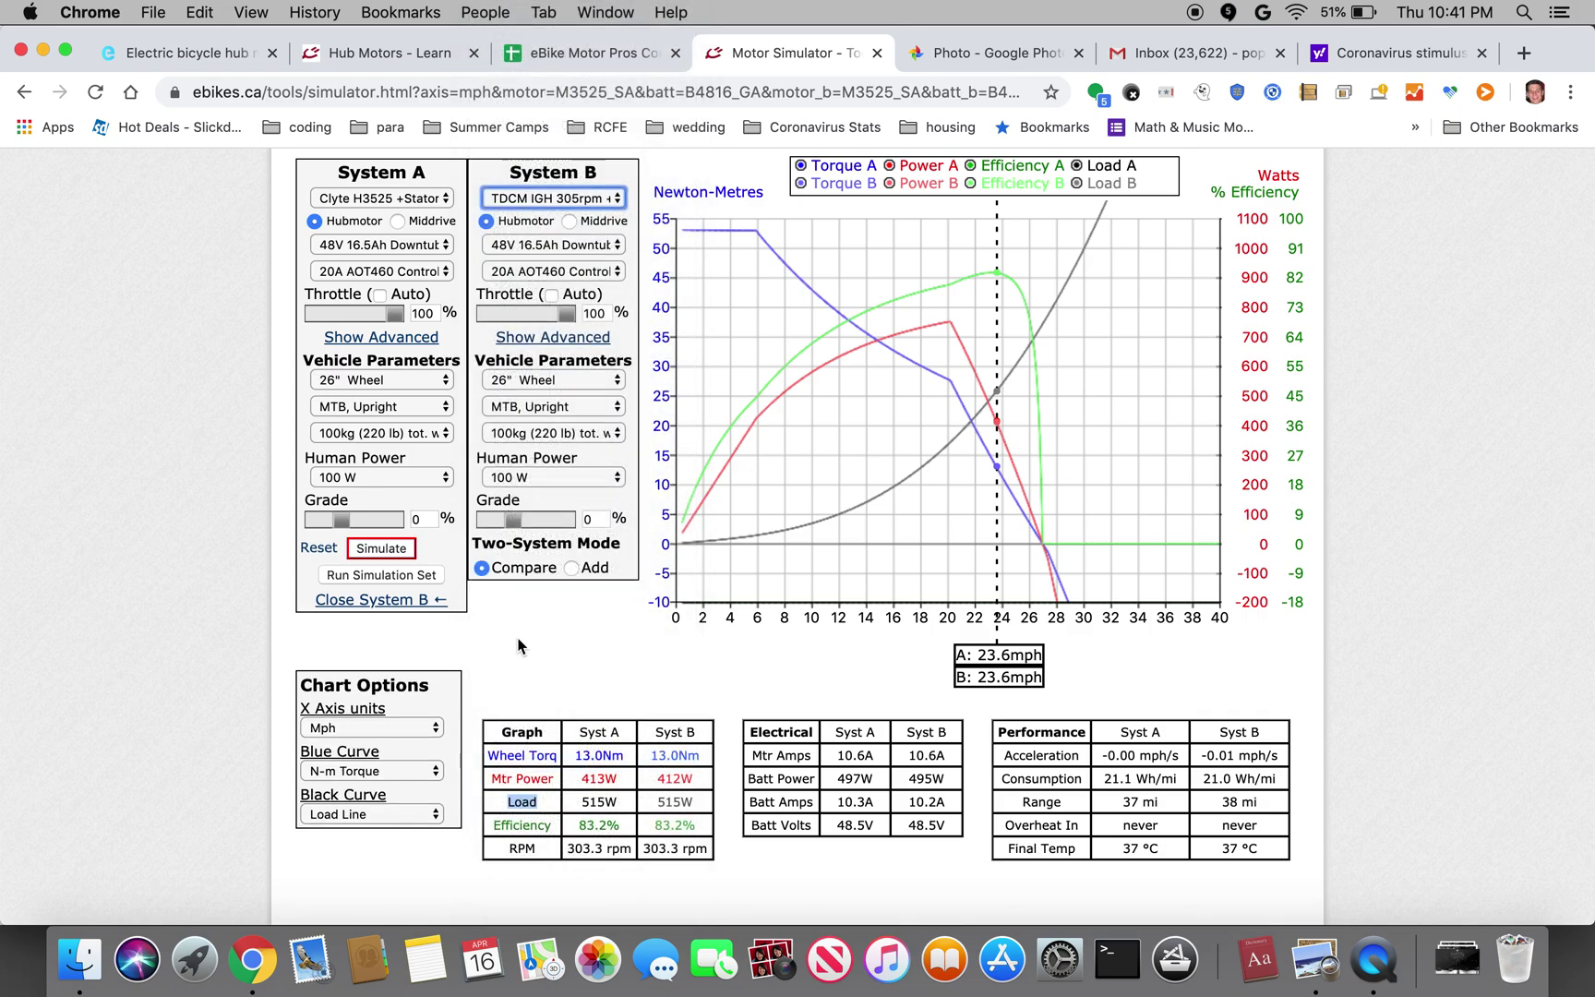
click(406, 557)
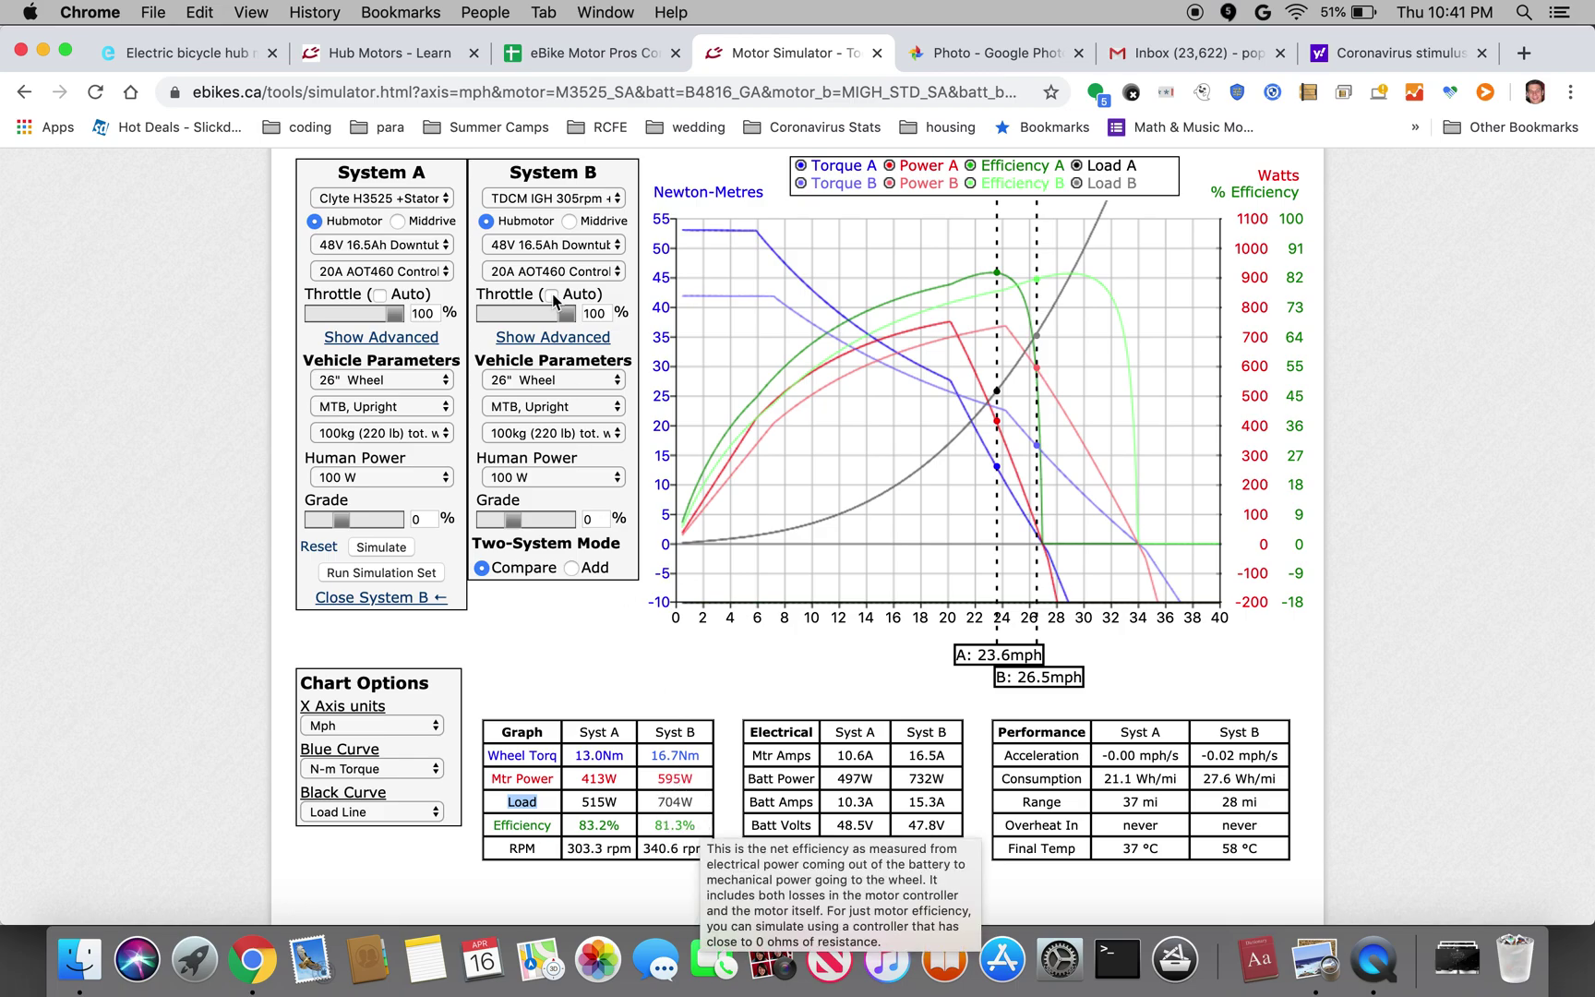
Step: Lower System B's throttle to 86% and resimulate, highlighting both 37 mi ranges
mouse_move(559, 251)
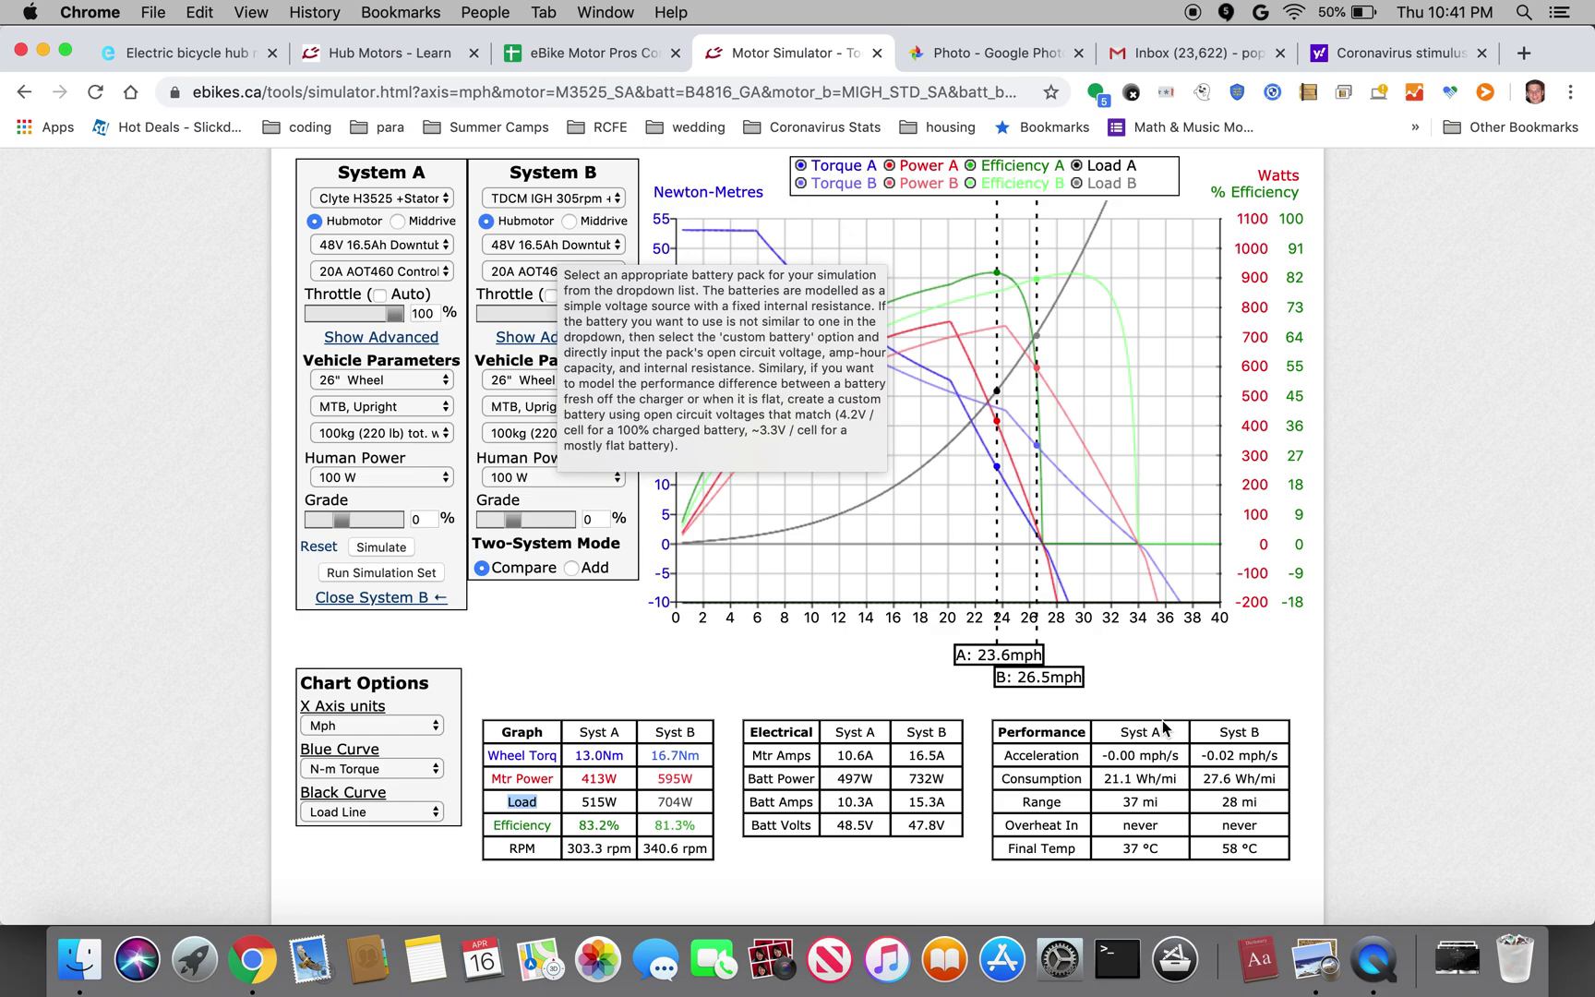
click(1275, 801)
drag(1275, 801, 1117, 801)
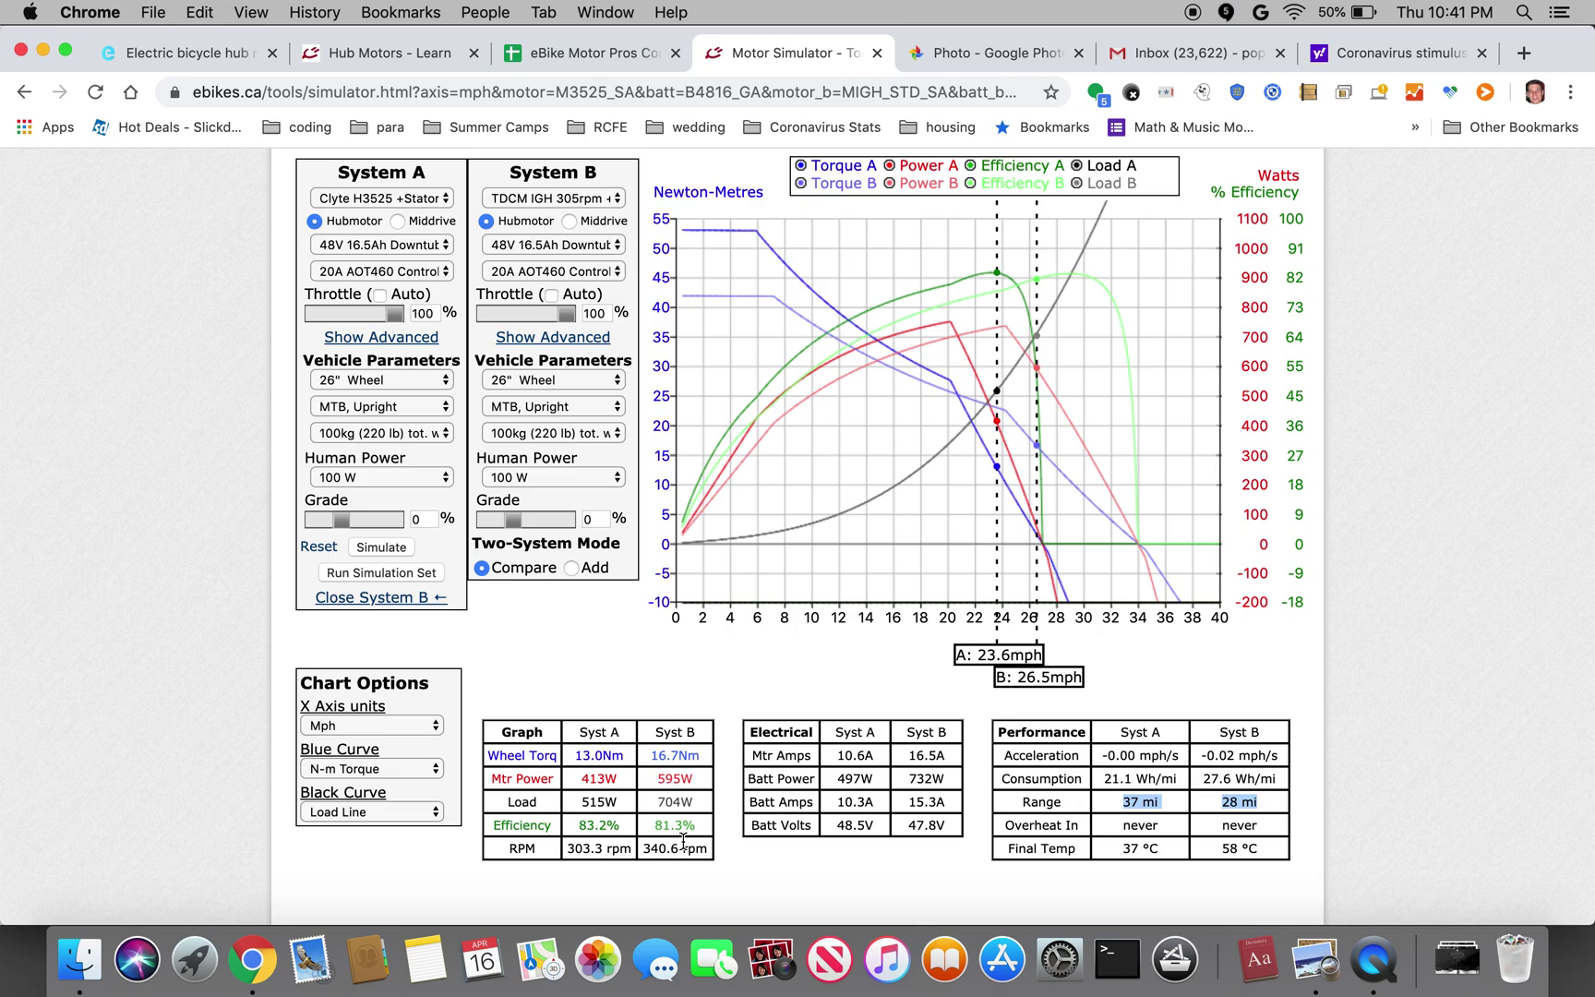
mouse_move(701, 805)
drag(569, 315, 559, 321)
click(381, 547)
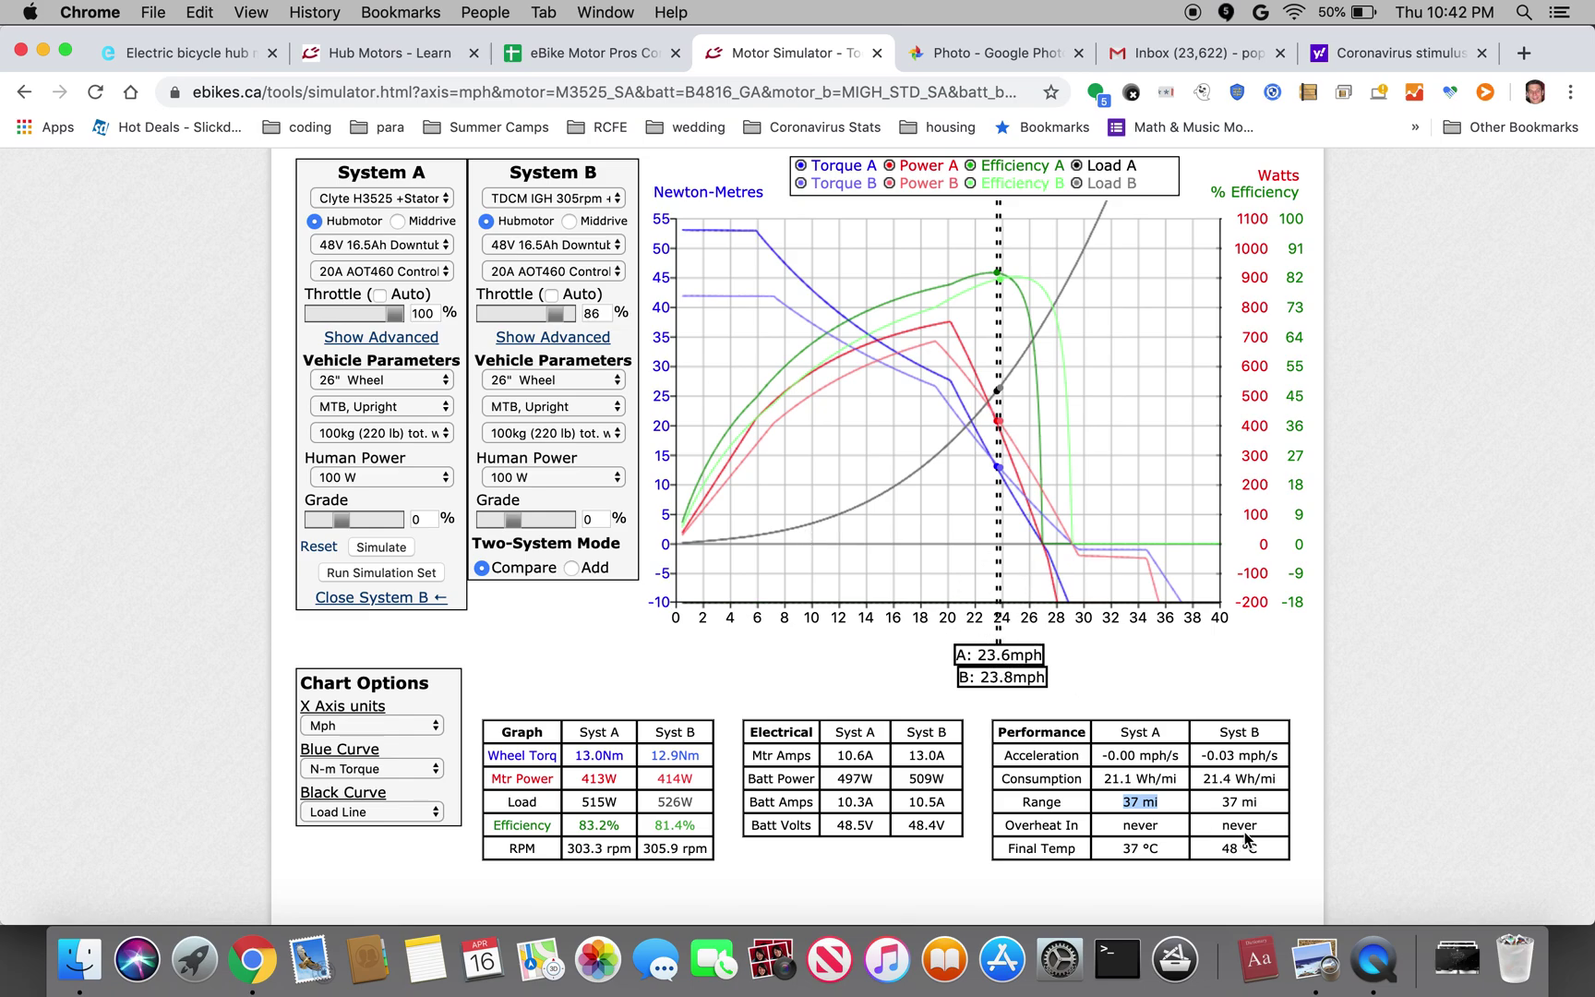
drag(1263, 813, 1115, 807)
mouse_move(1114, 808)
Step: Set both systems' grade to 7.5% and resimulate
drag(340, 522, 365, 526)
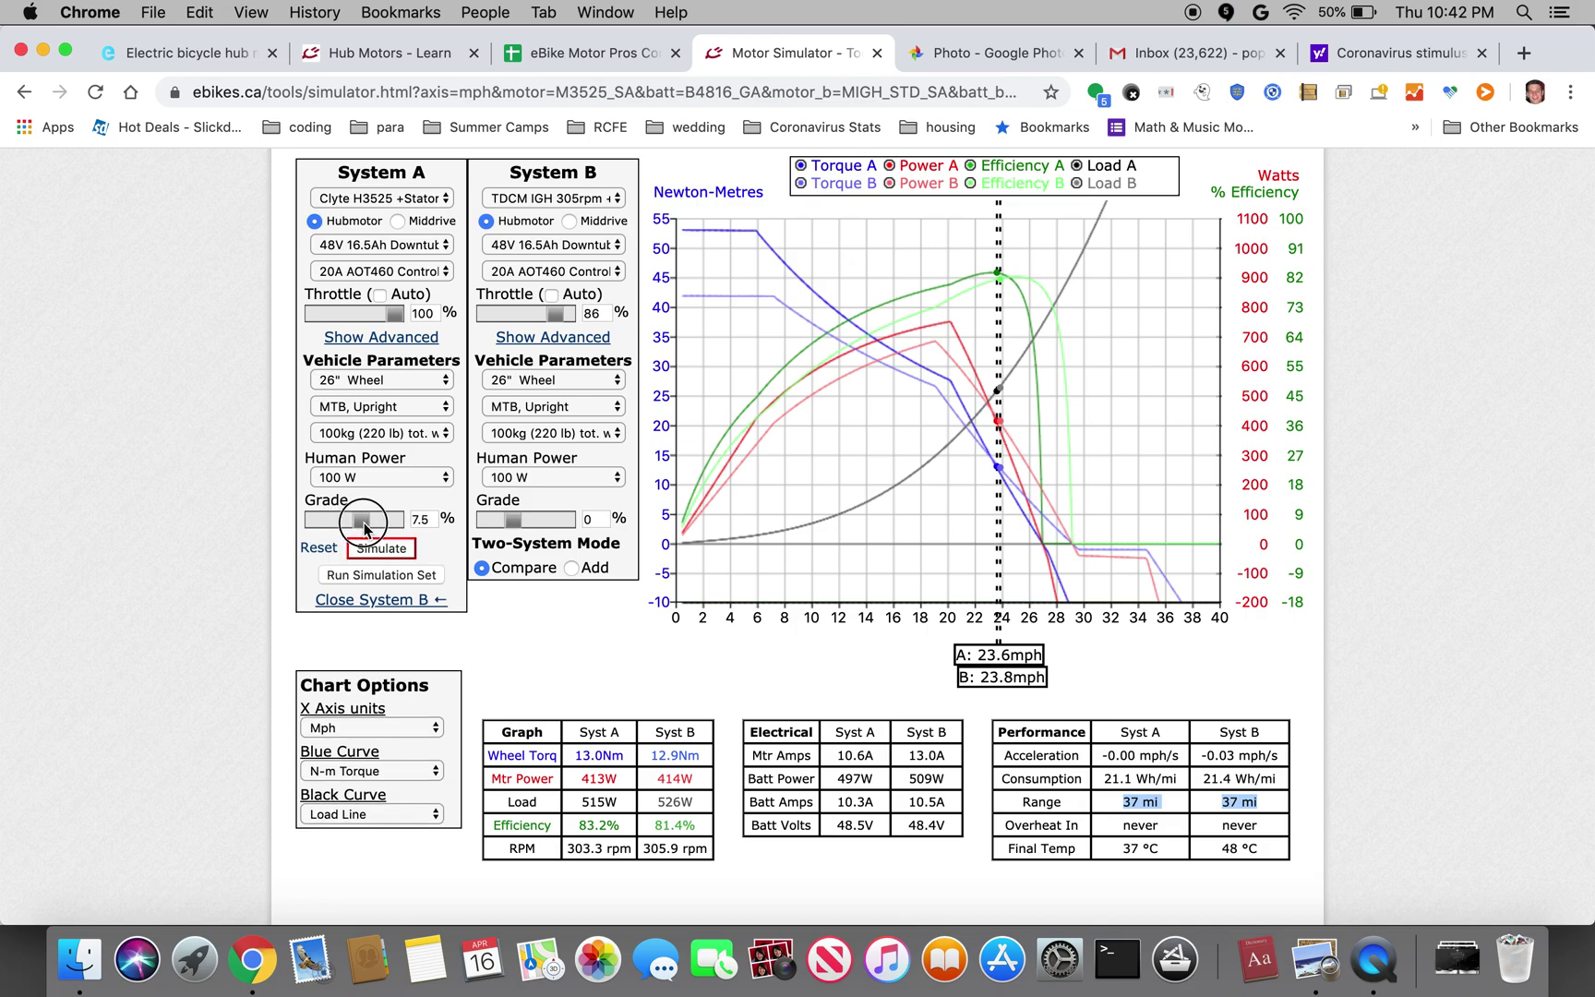
drag(512, 521, 535, 523)
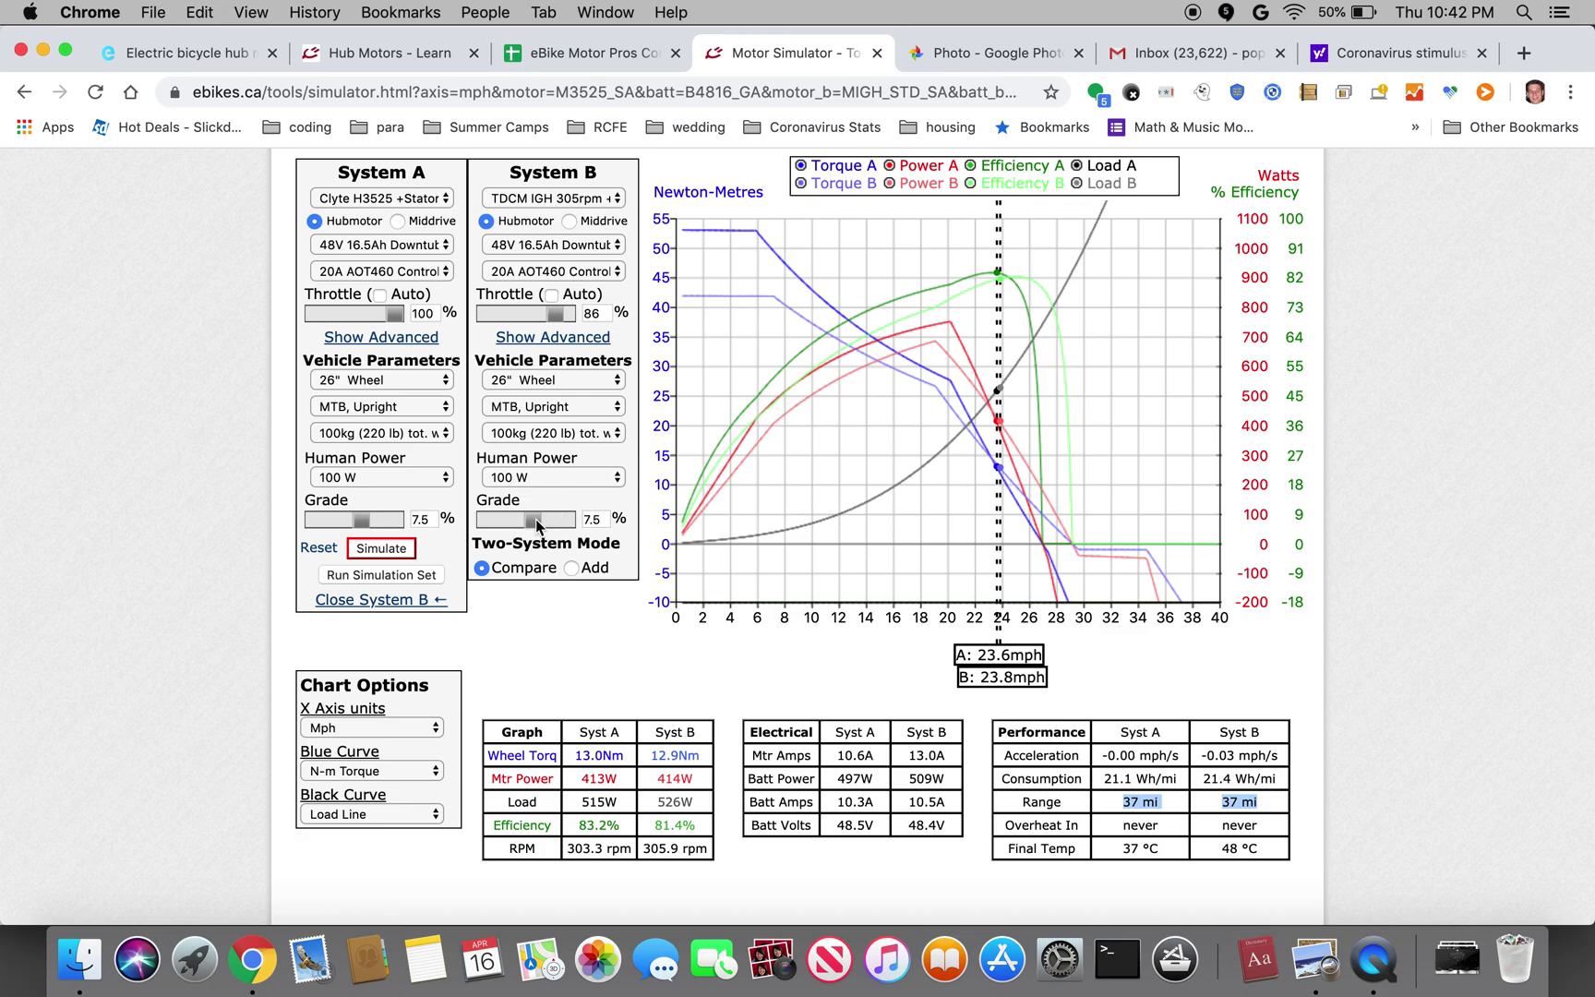
click(401, 550)
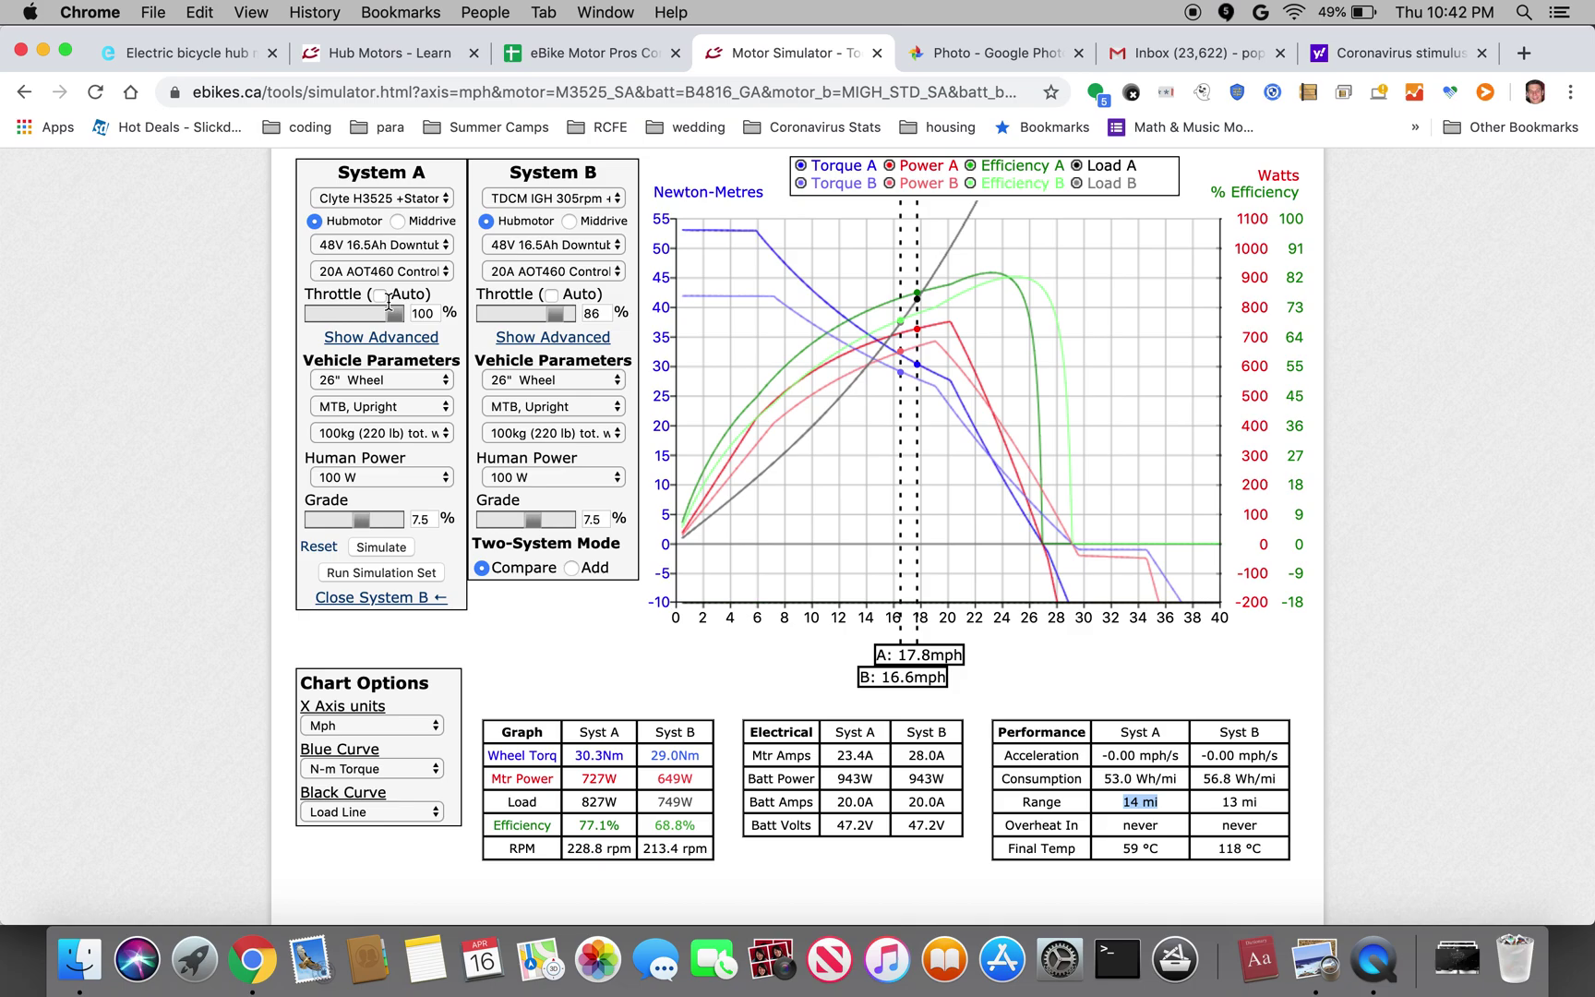
Step: Reduce System A's throttle to 40% and System B's throttle to 36%
drag(400, 315, 348, 320)
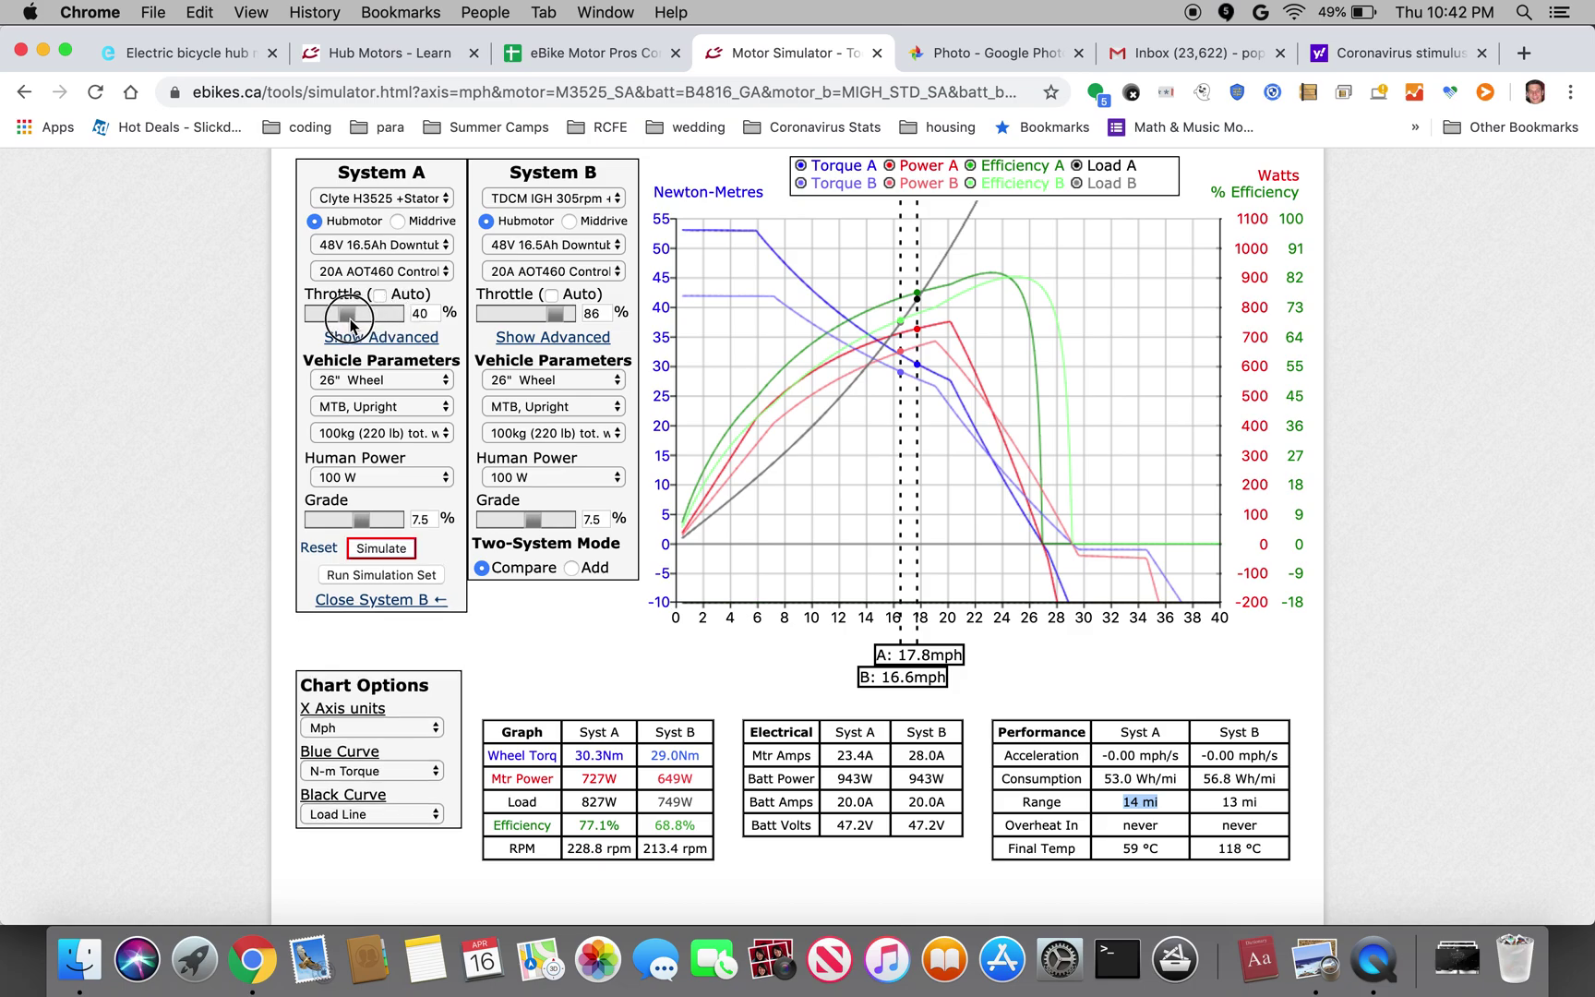
drag(554, 315, 520, 316)
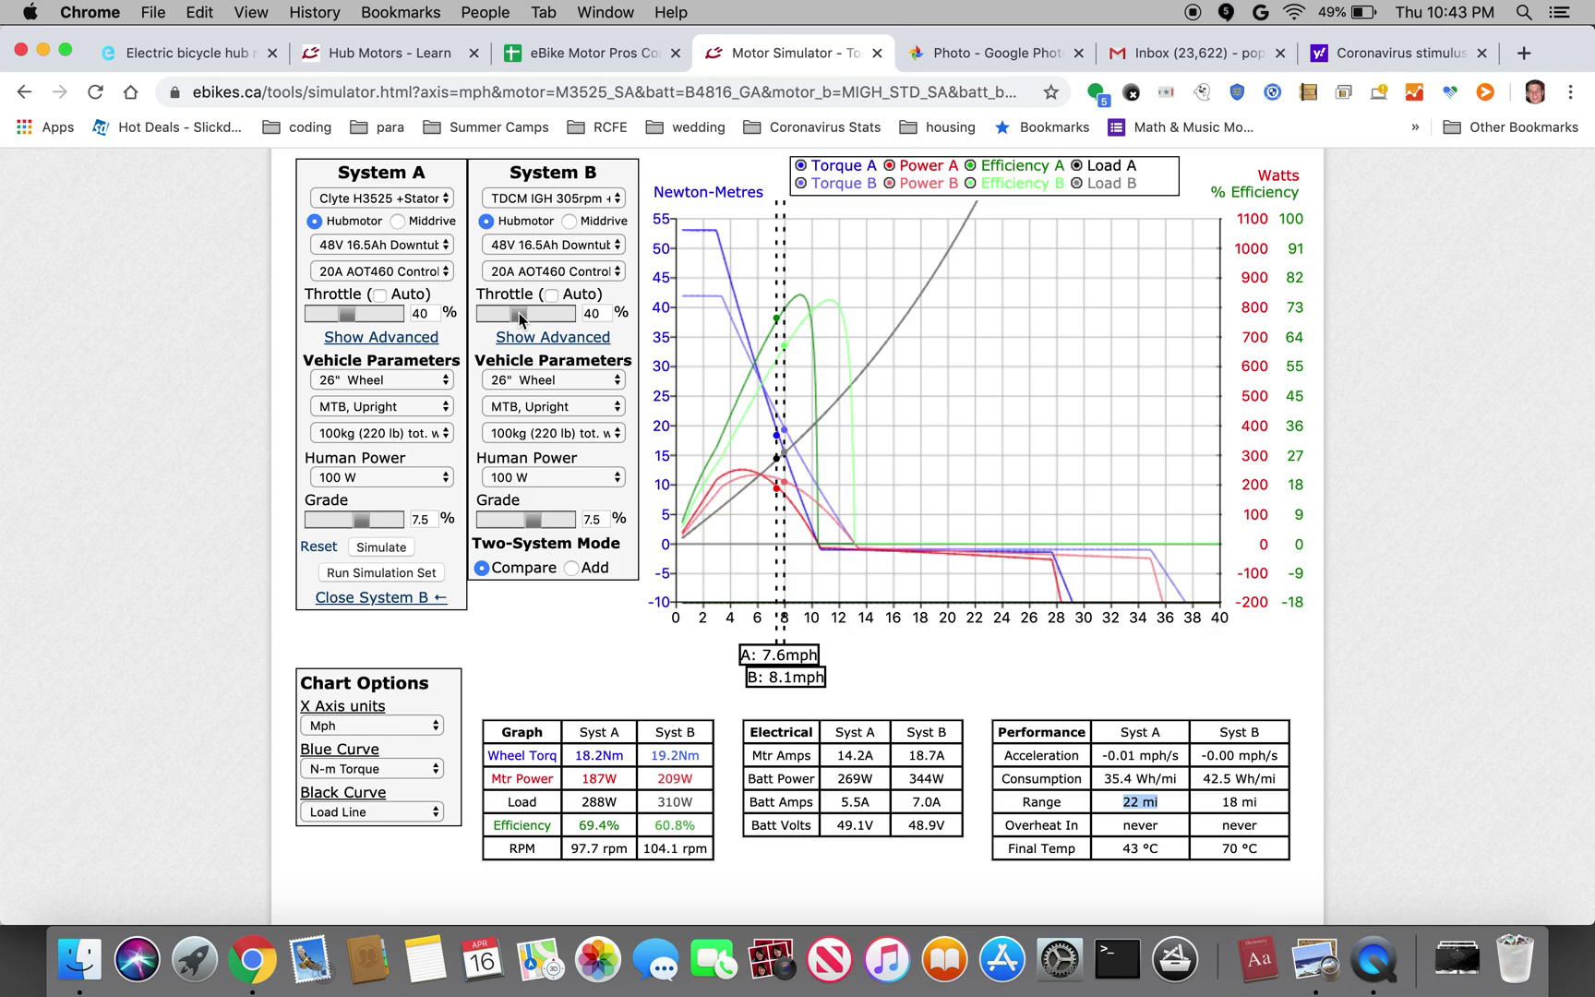
mouse_move(519, 318)
drag(521, 313, 519, 314)
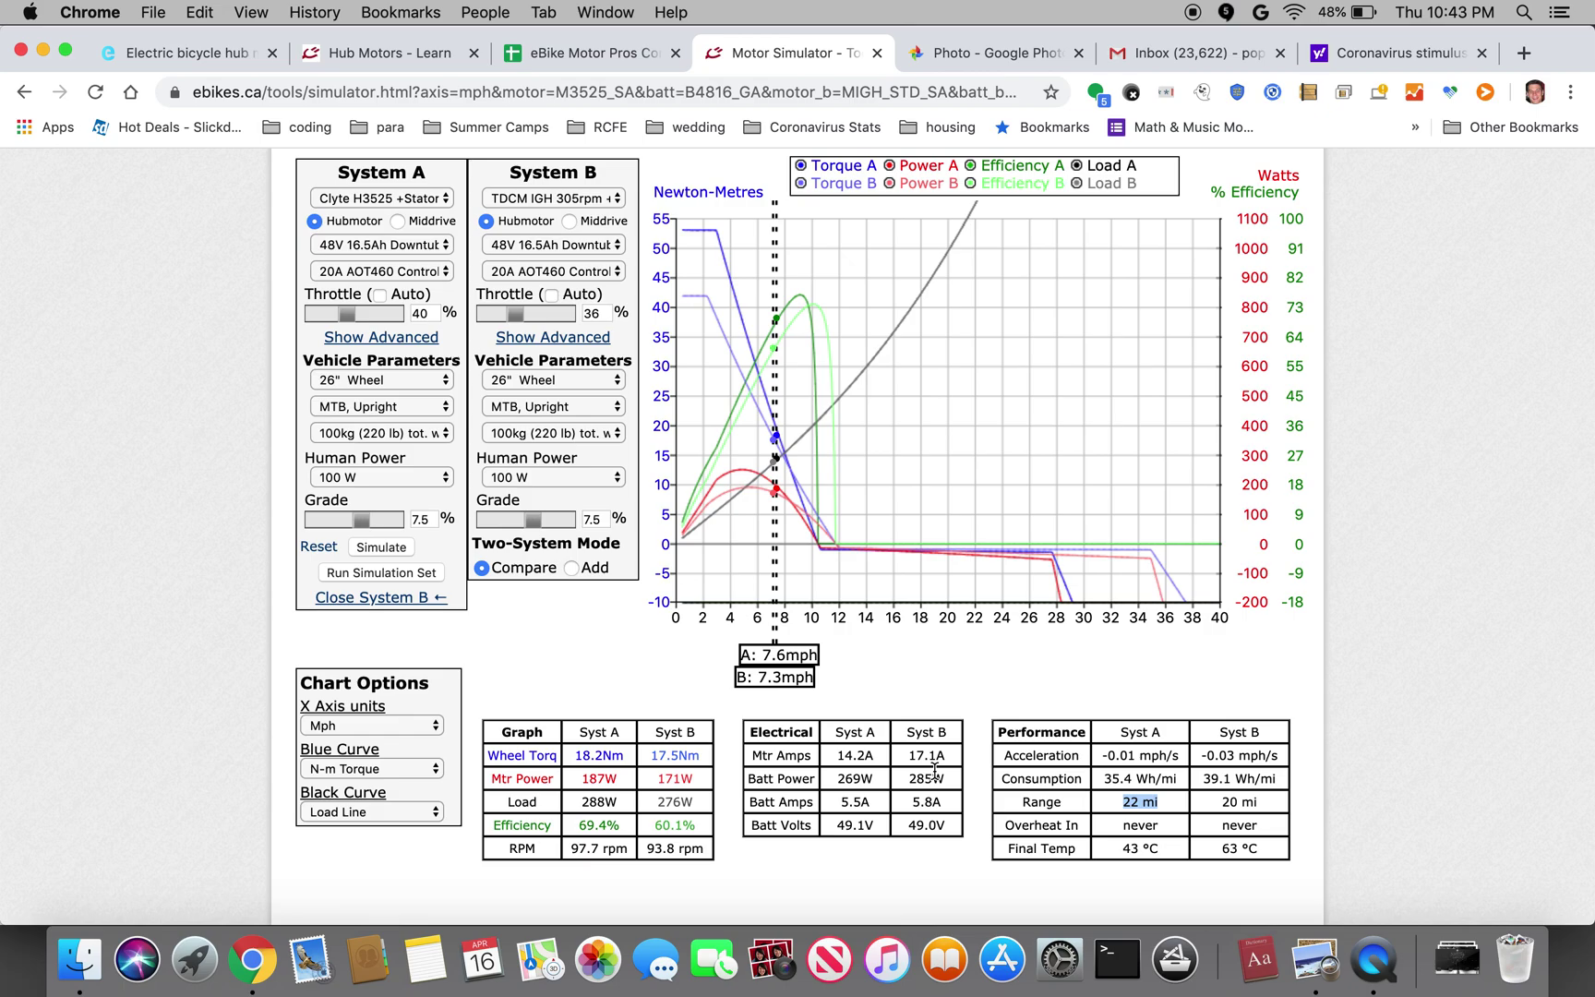
mouse_move(934, 772)
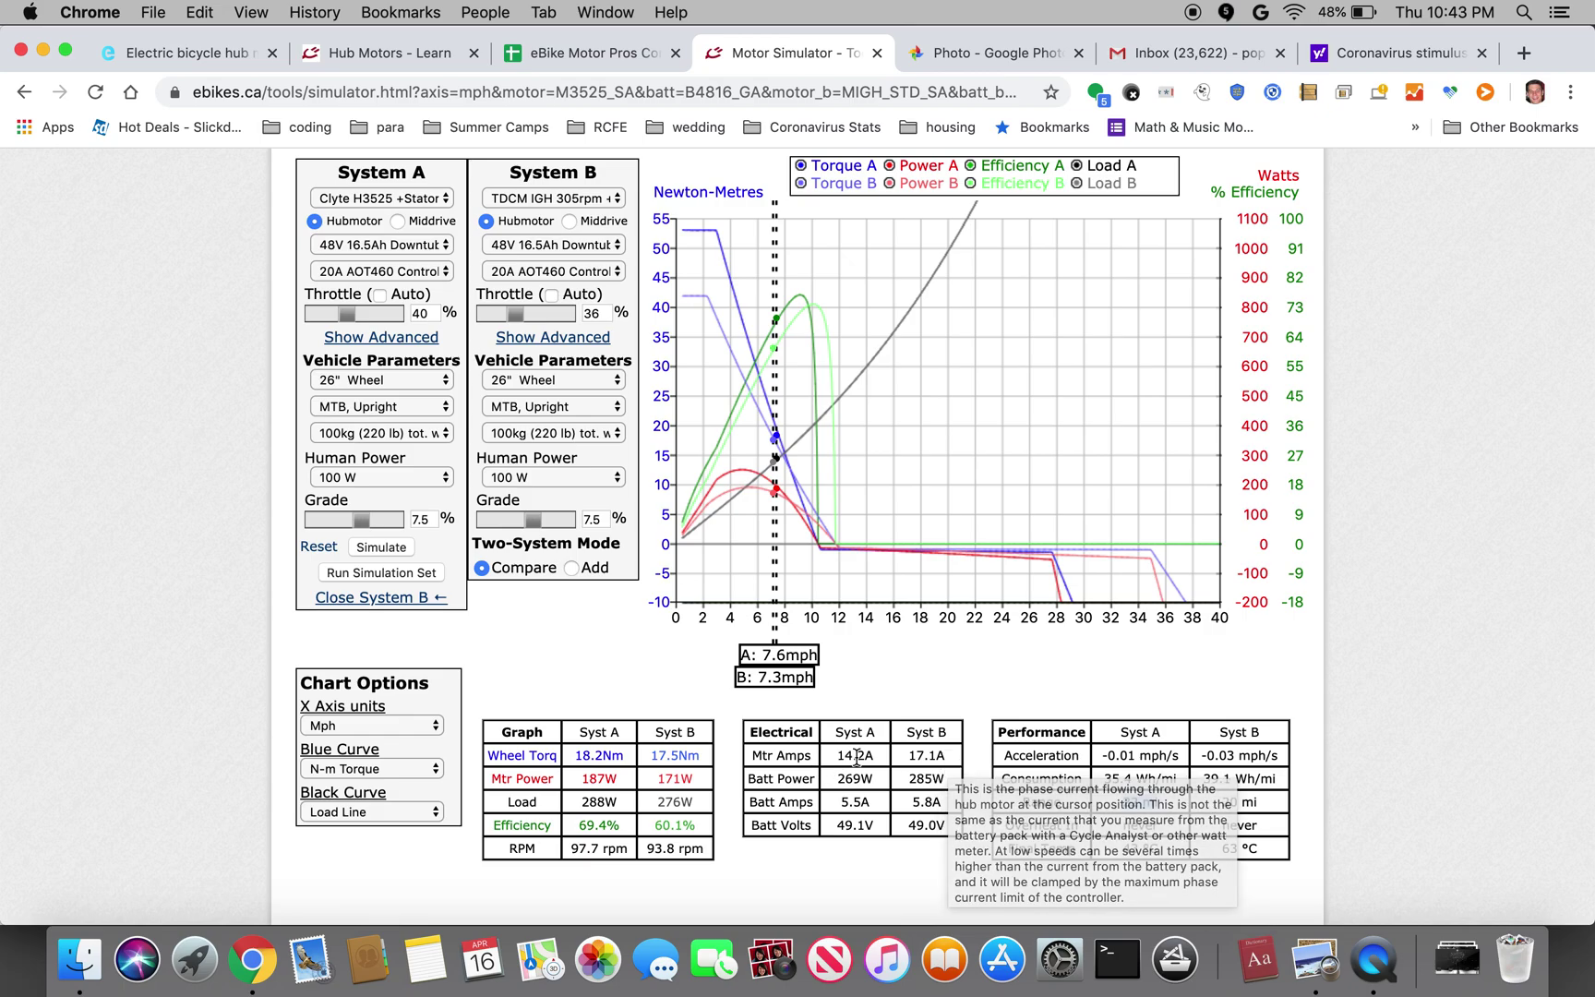
mouse_move(879, 780)
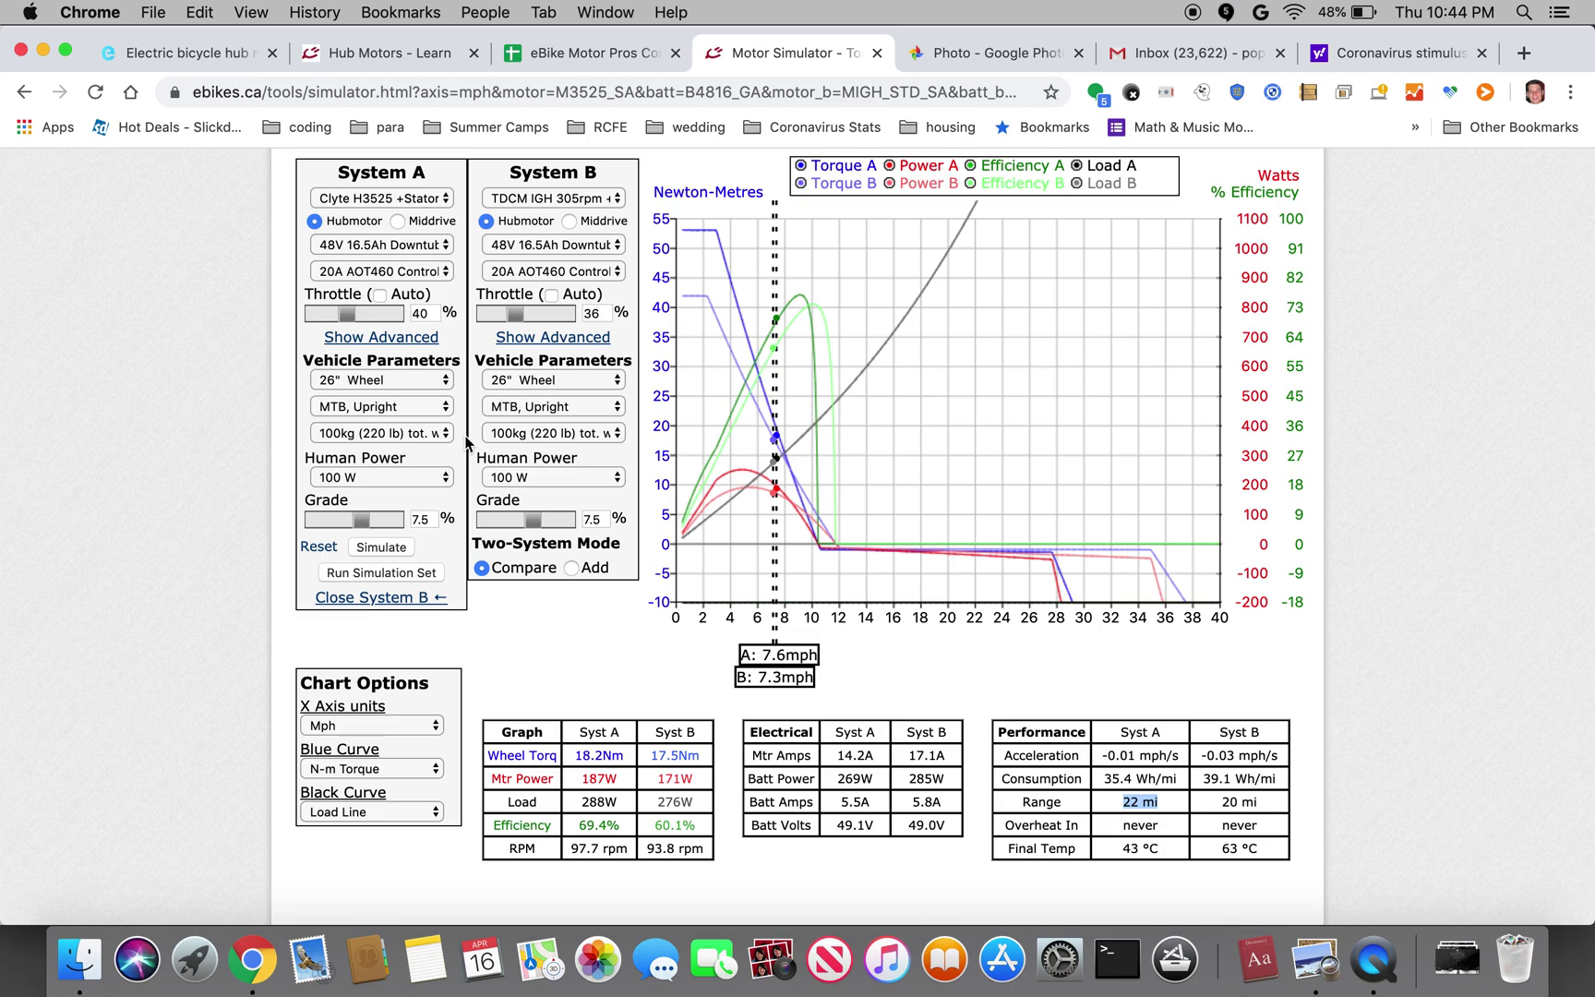
Step: Give System A a Full Recumbent frame and close System B
click(355, 411)
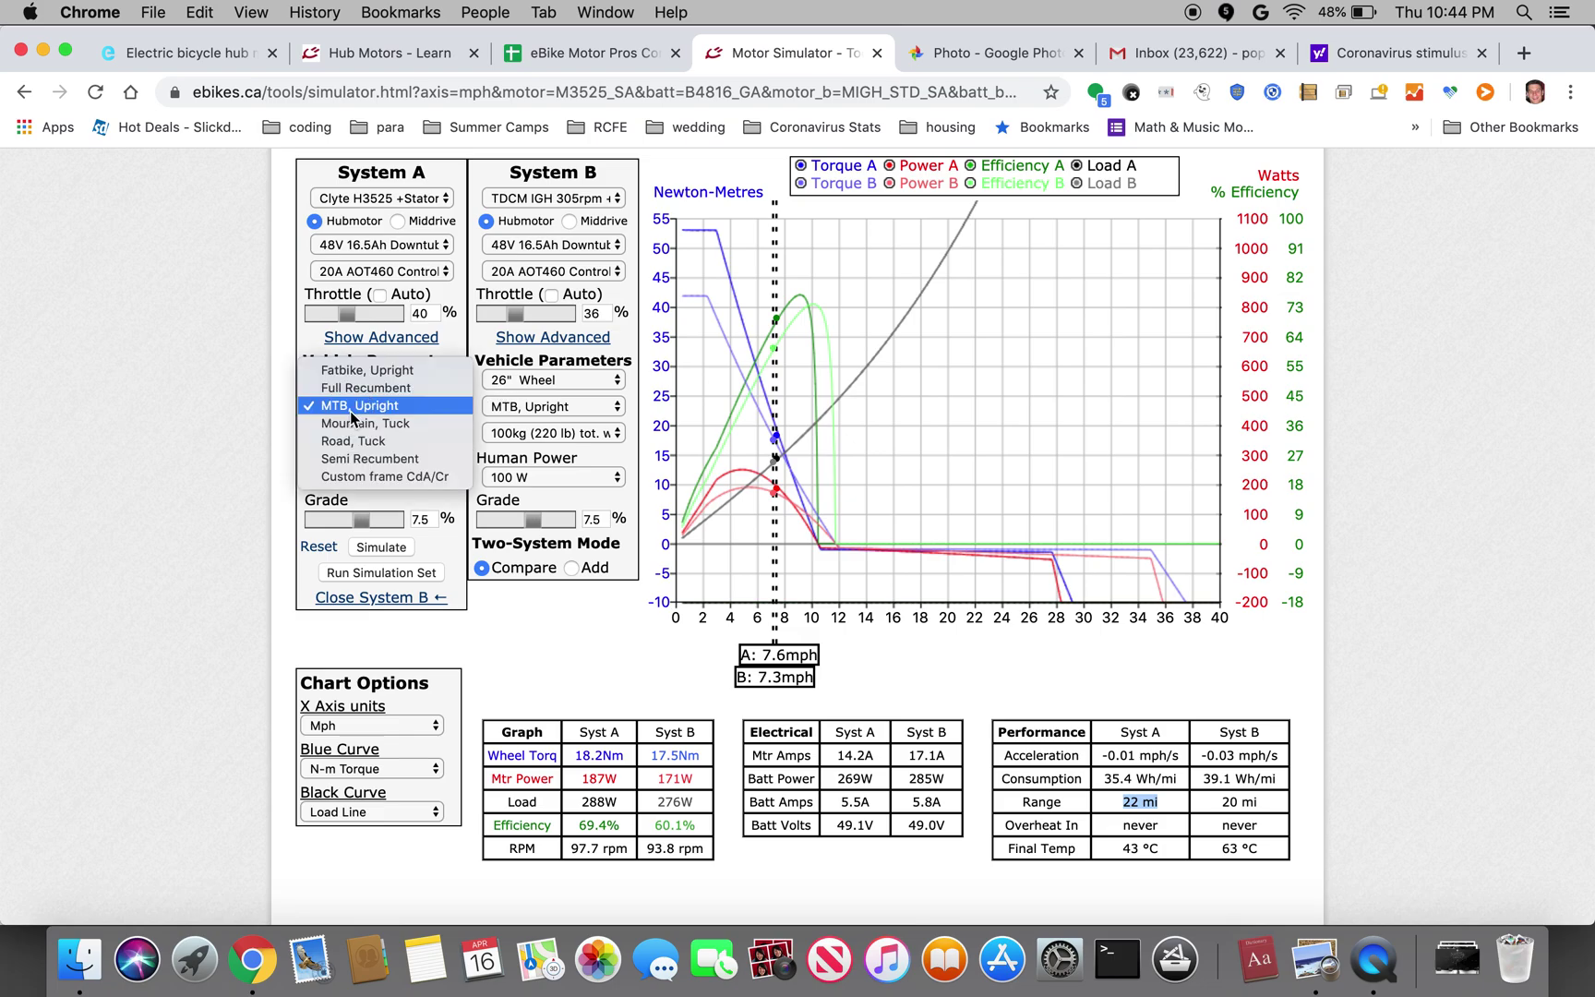
click(365, 388)
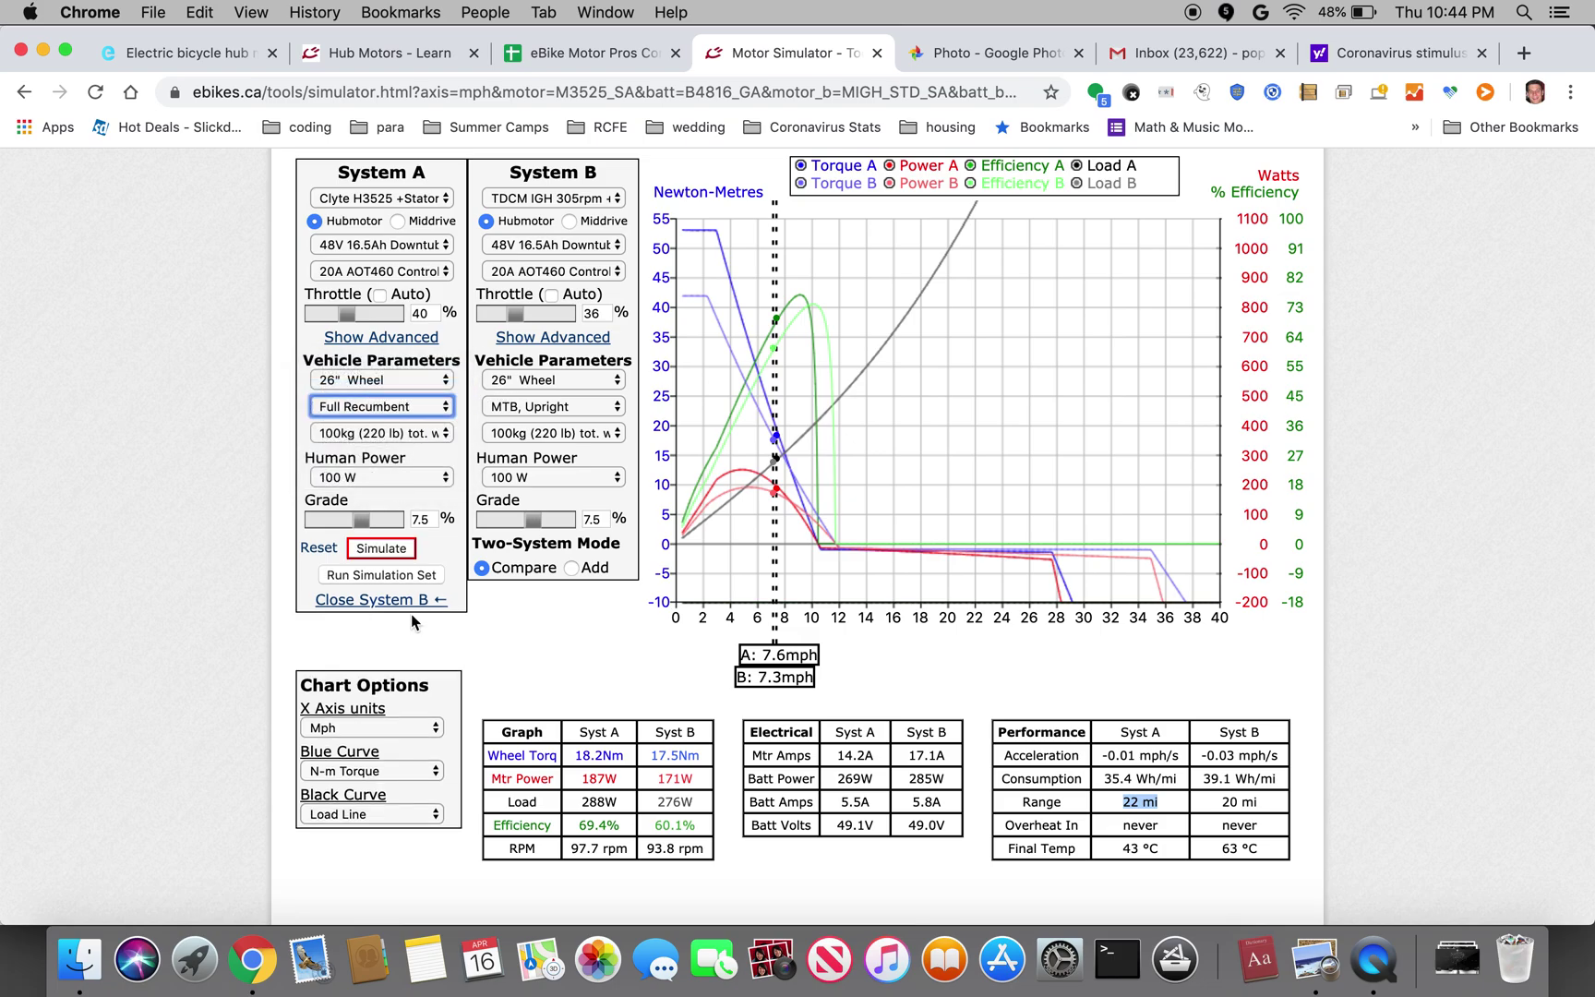
click(380, 597)
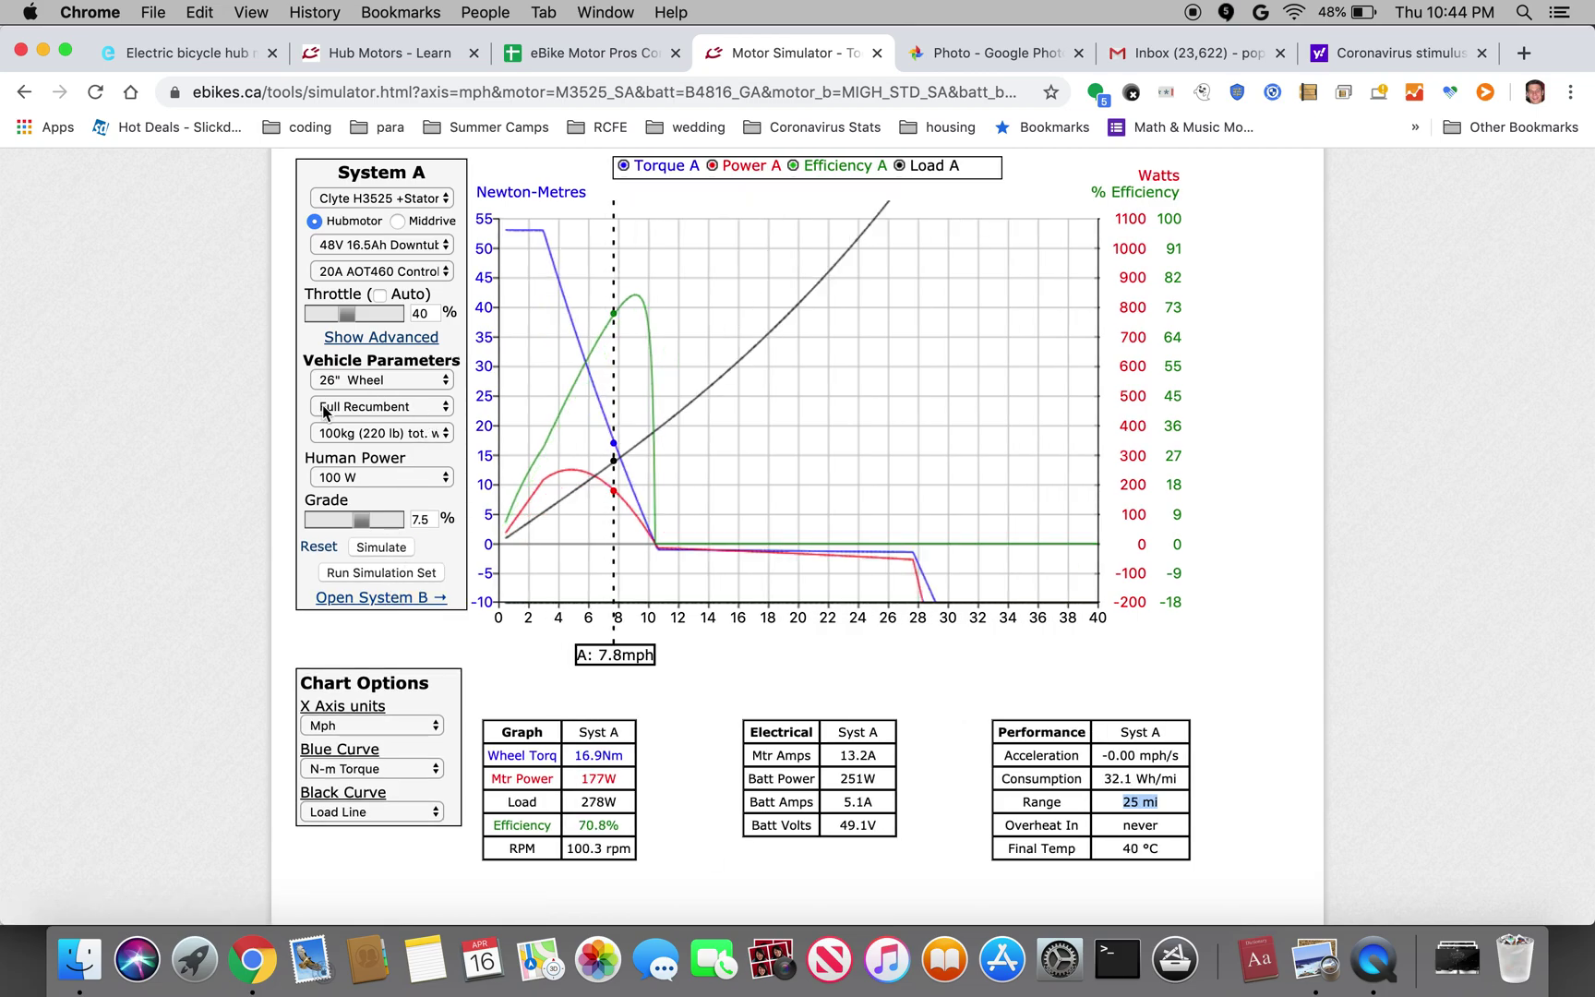
Step: Reopen System A's frame type list and dismiss it without changes
mouse_move(324, 412)
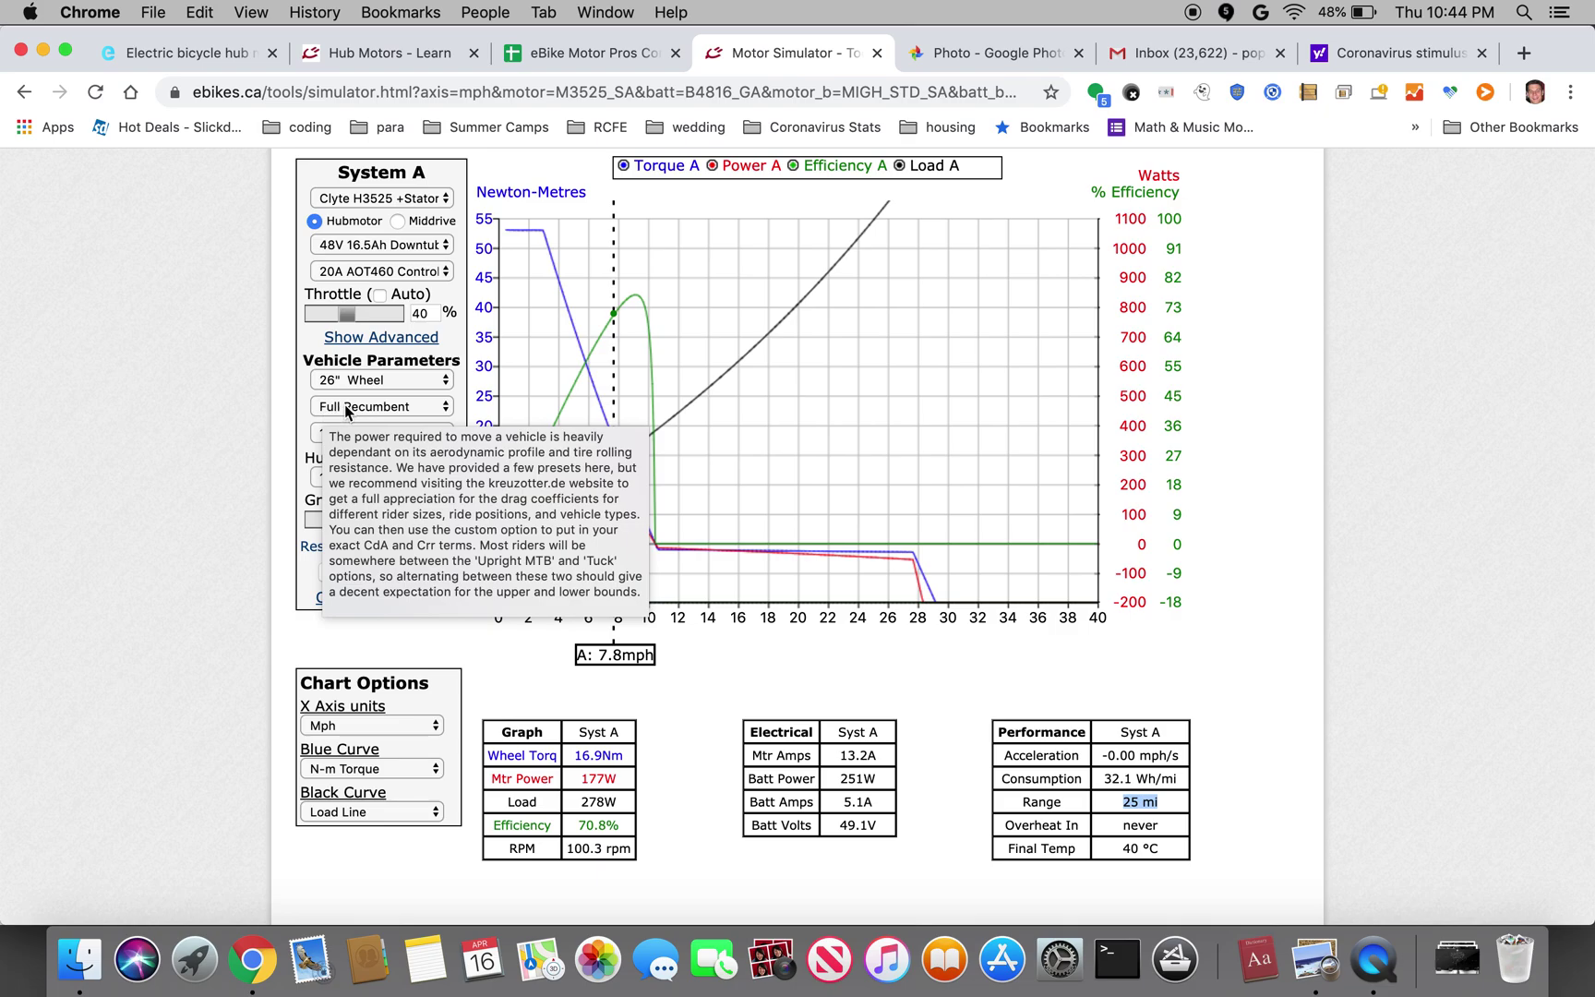
click(346, 409)
click(223, 410)
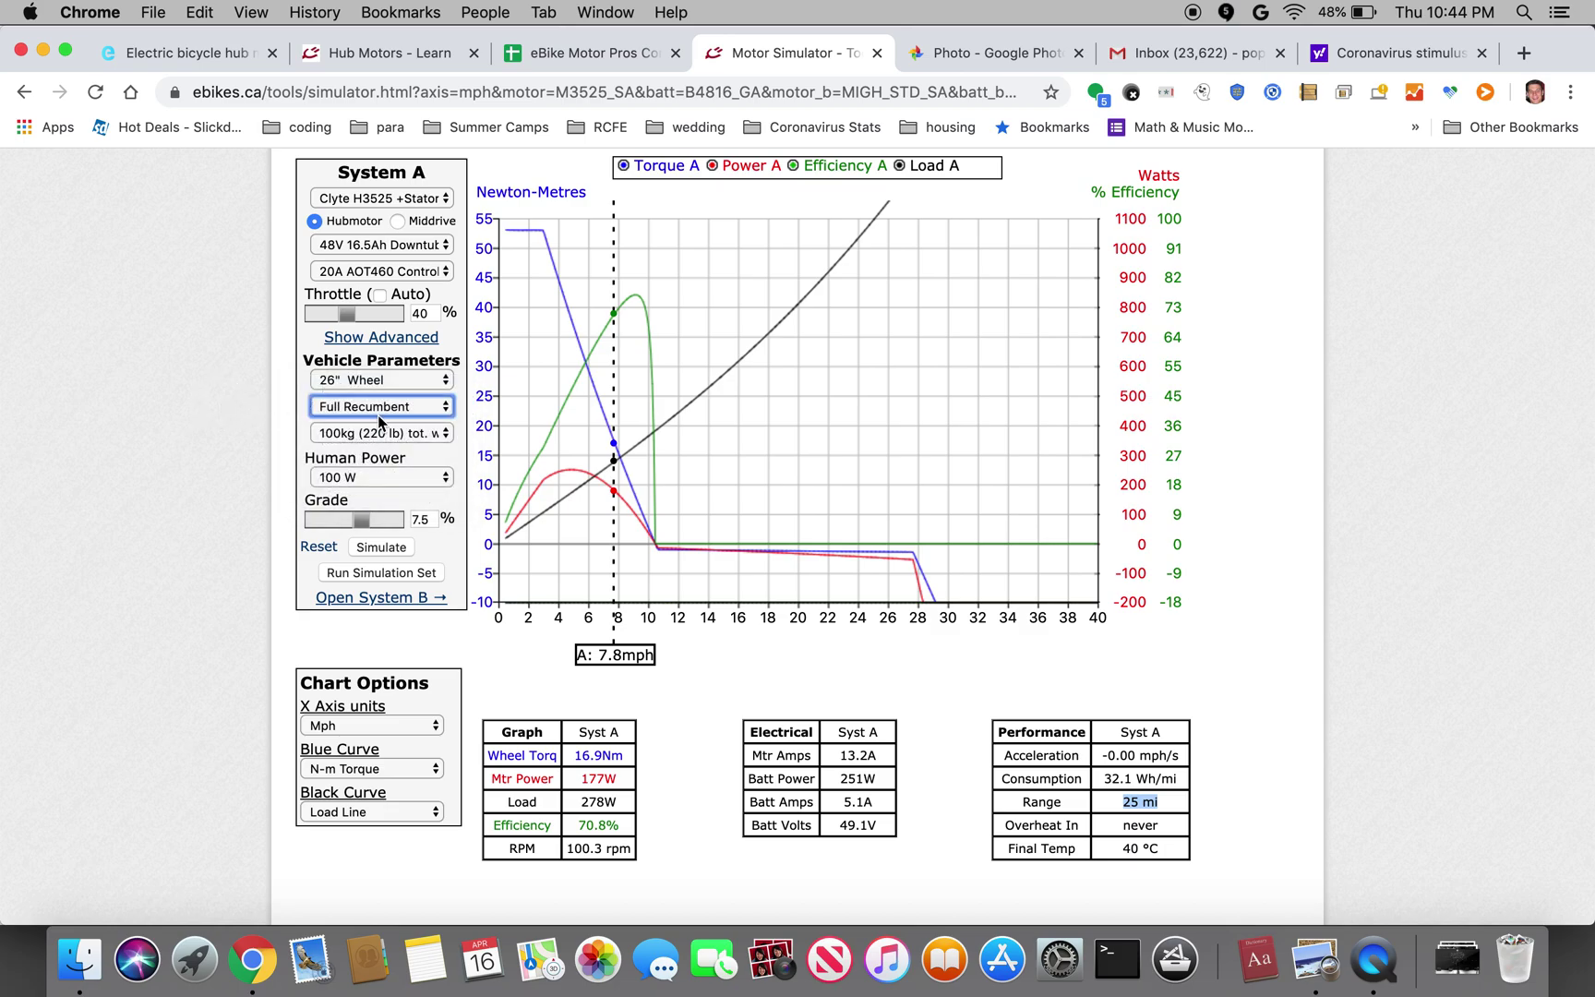
mouse_move(377, 416)
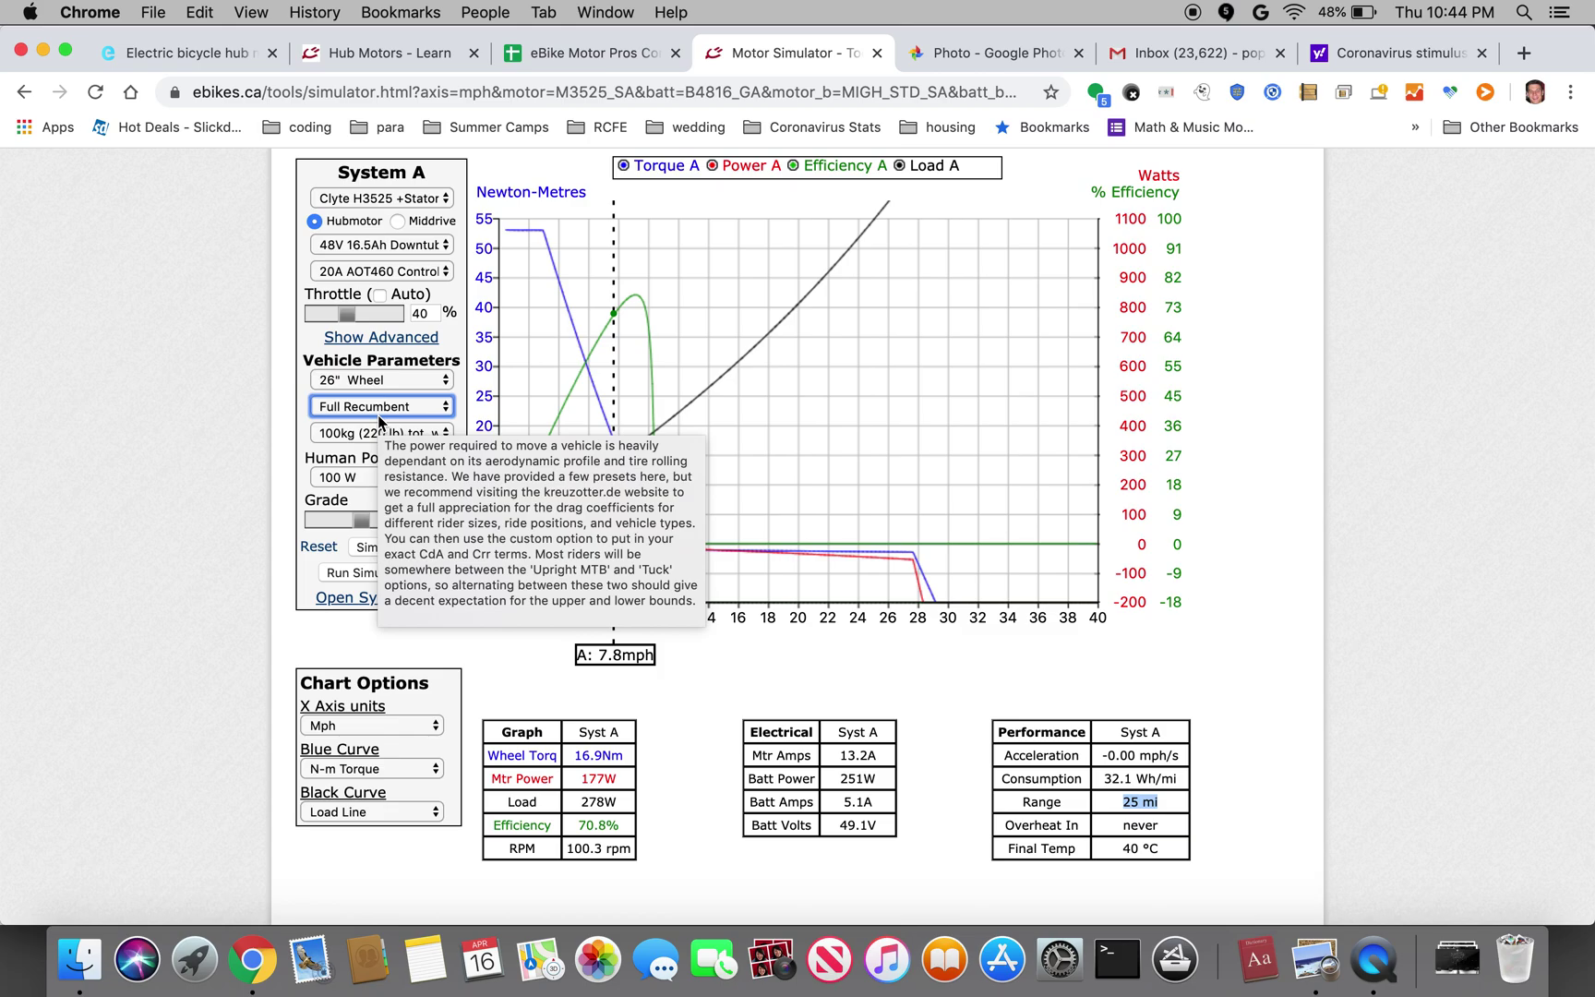
Step: Set System A's total weight to 120kg (264 lb) and resimulate
click(346, 432)
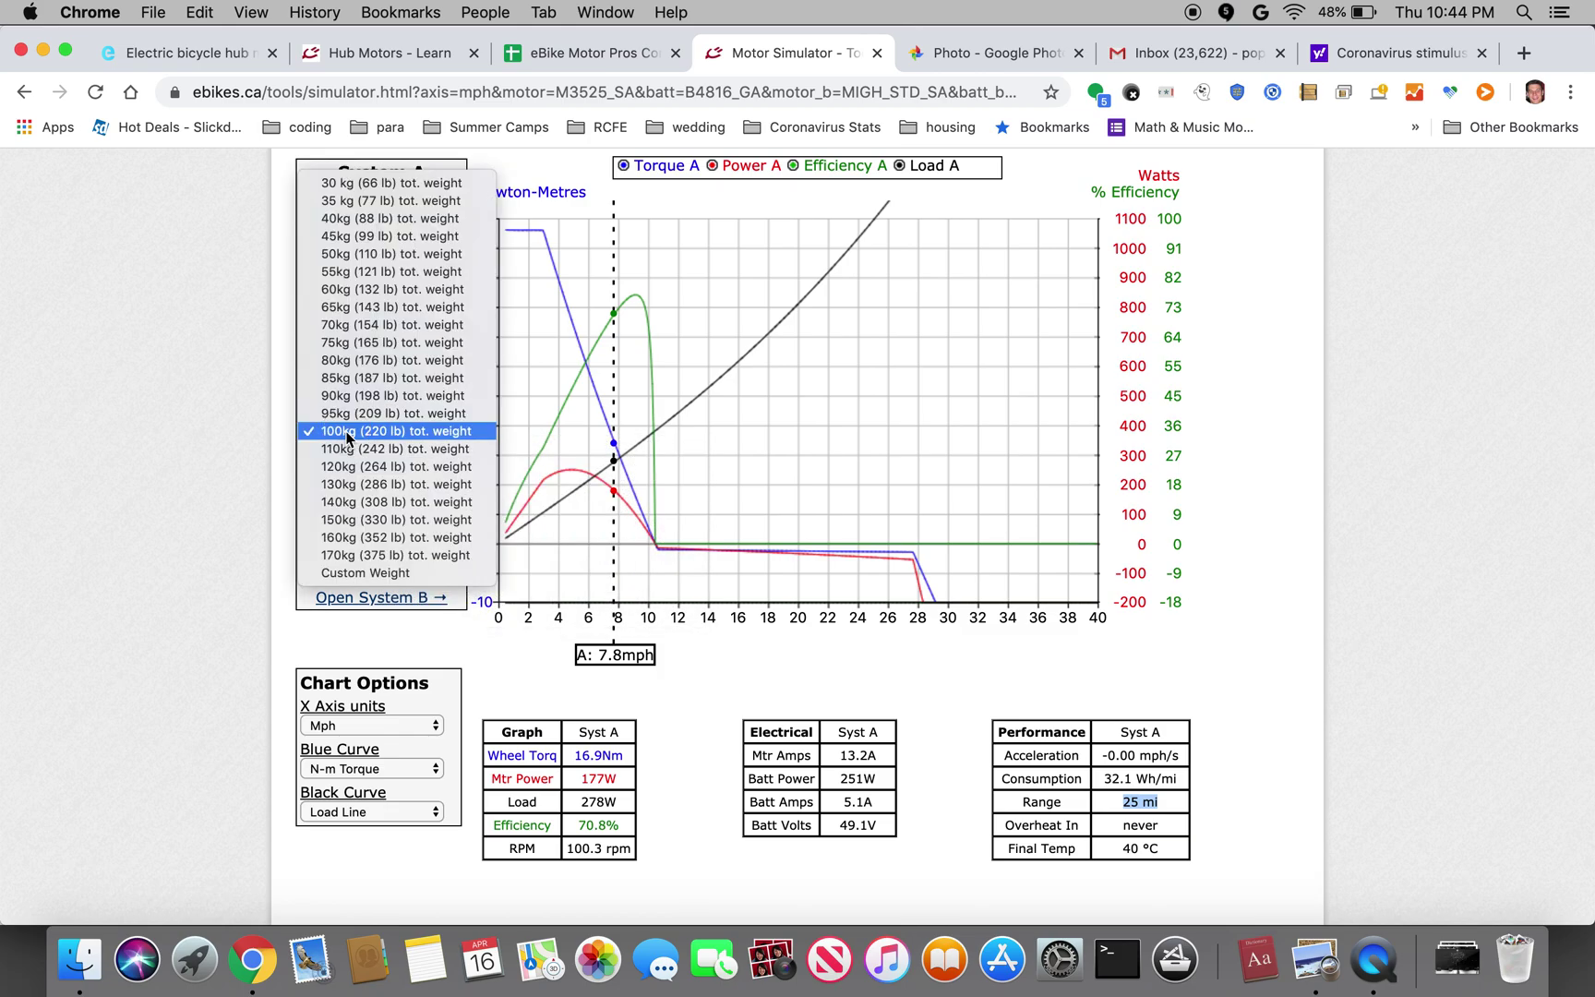
click(352, 466)
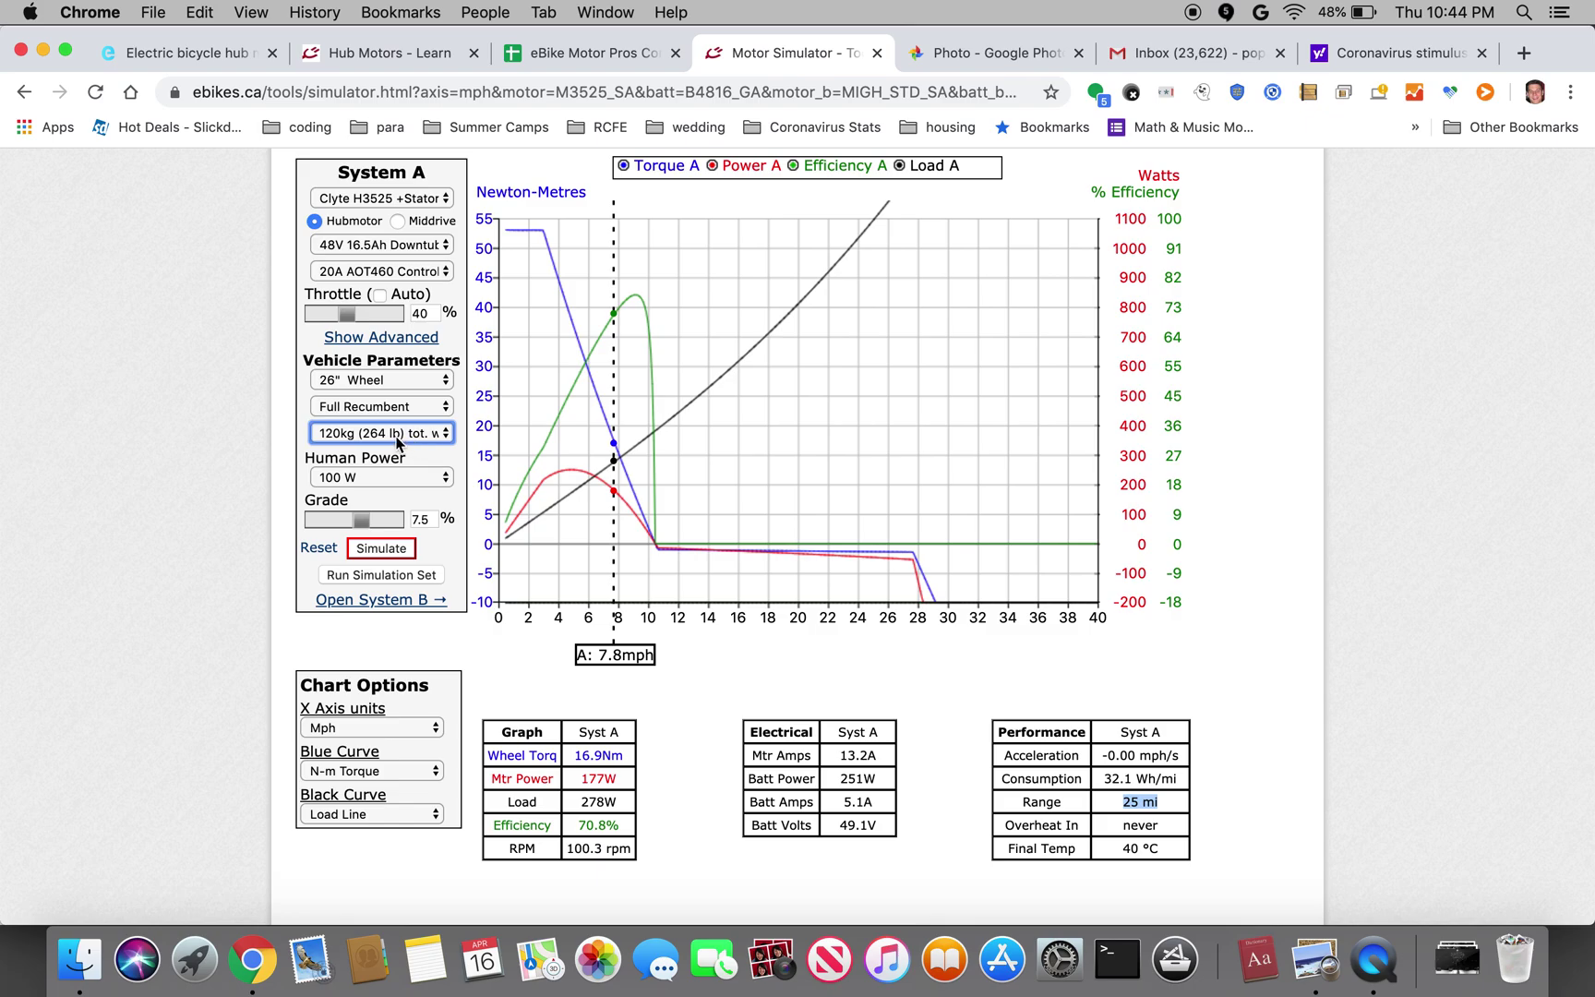
mouse_move(399, 443)
click(397, 548)
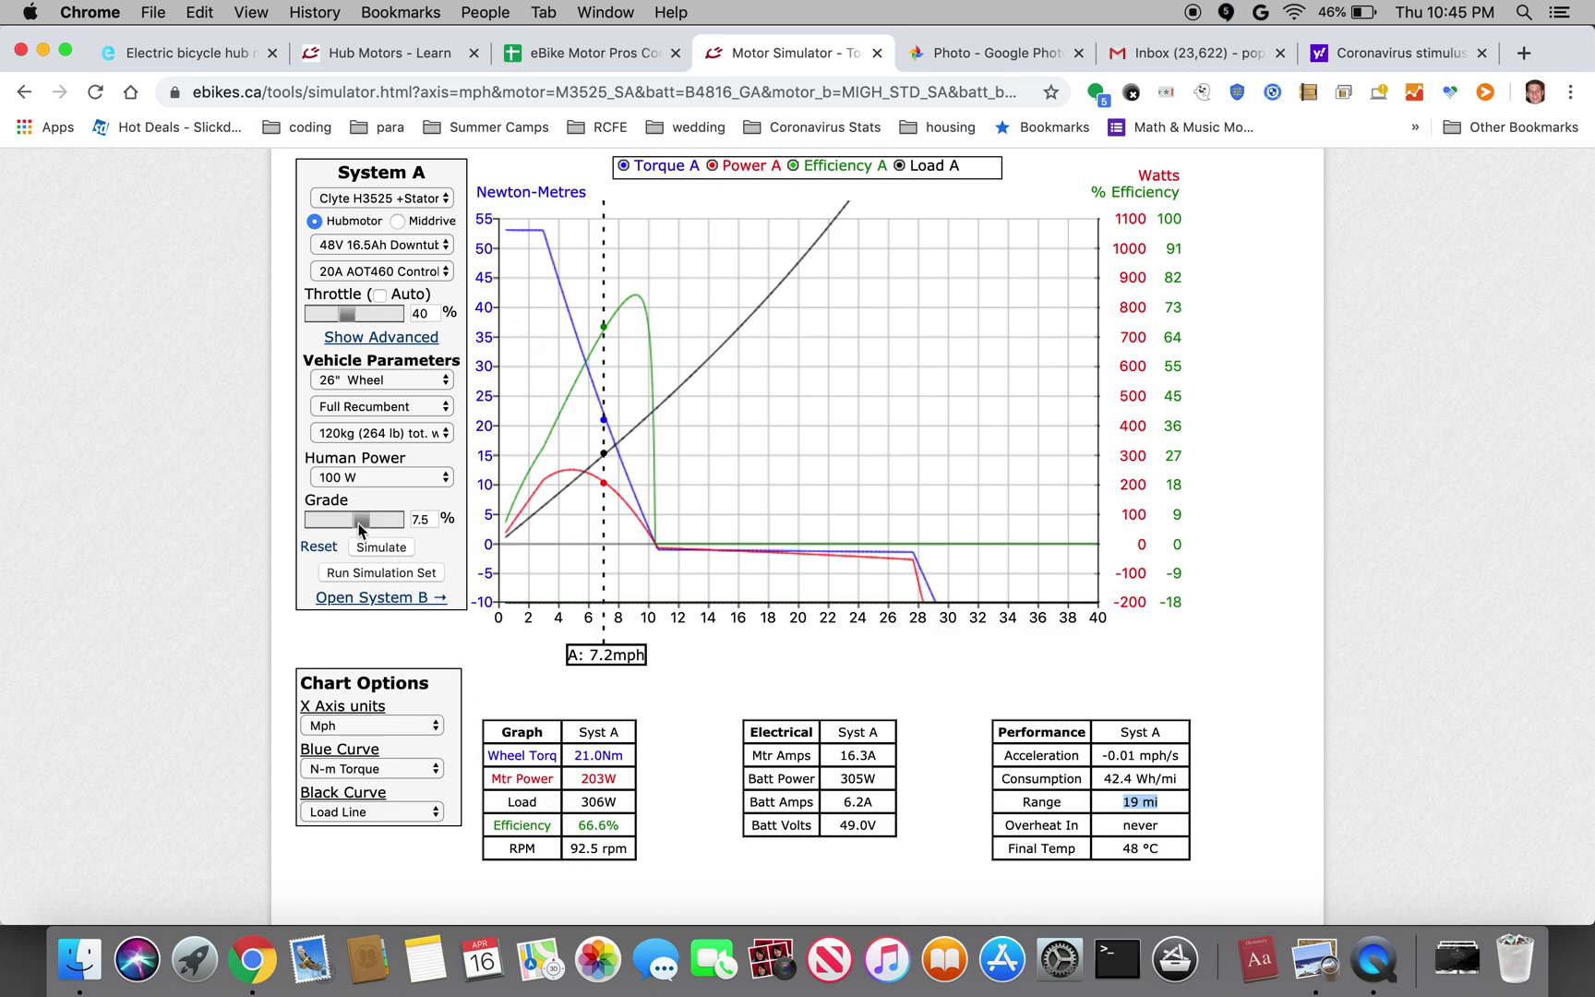
Step: Drag the grade to -10% downhill and resimulate, reaching 32.4 mph with regeneration
drag(362, 522, 314, 528)
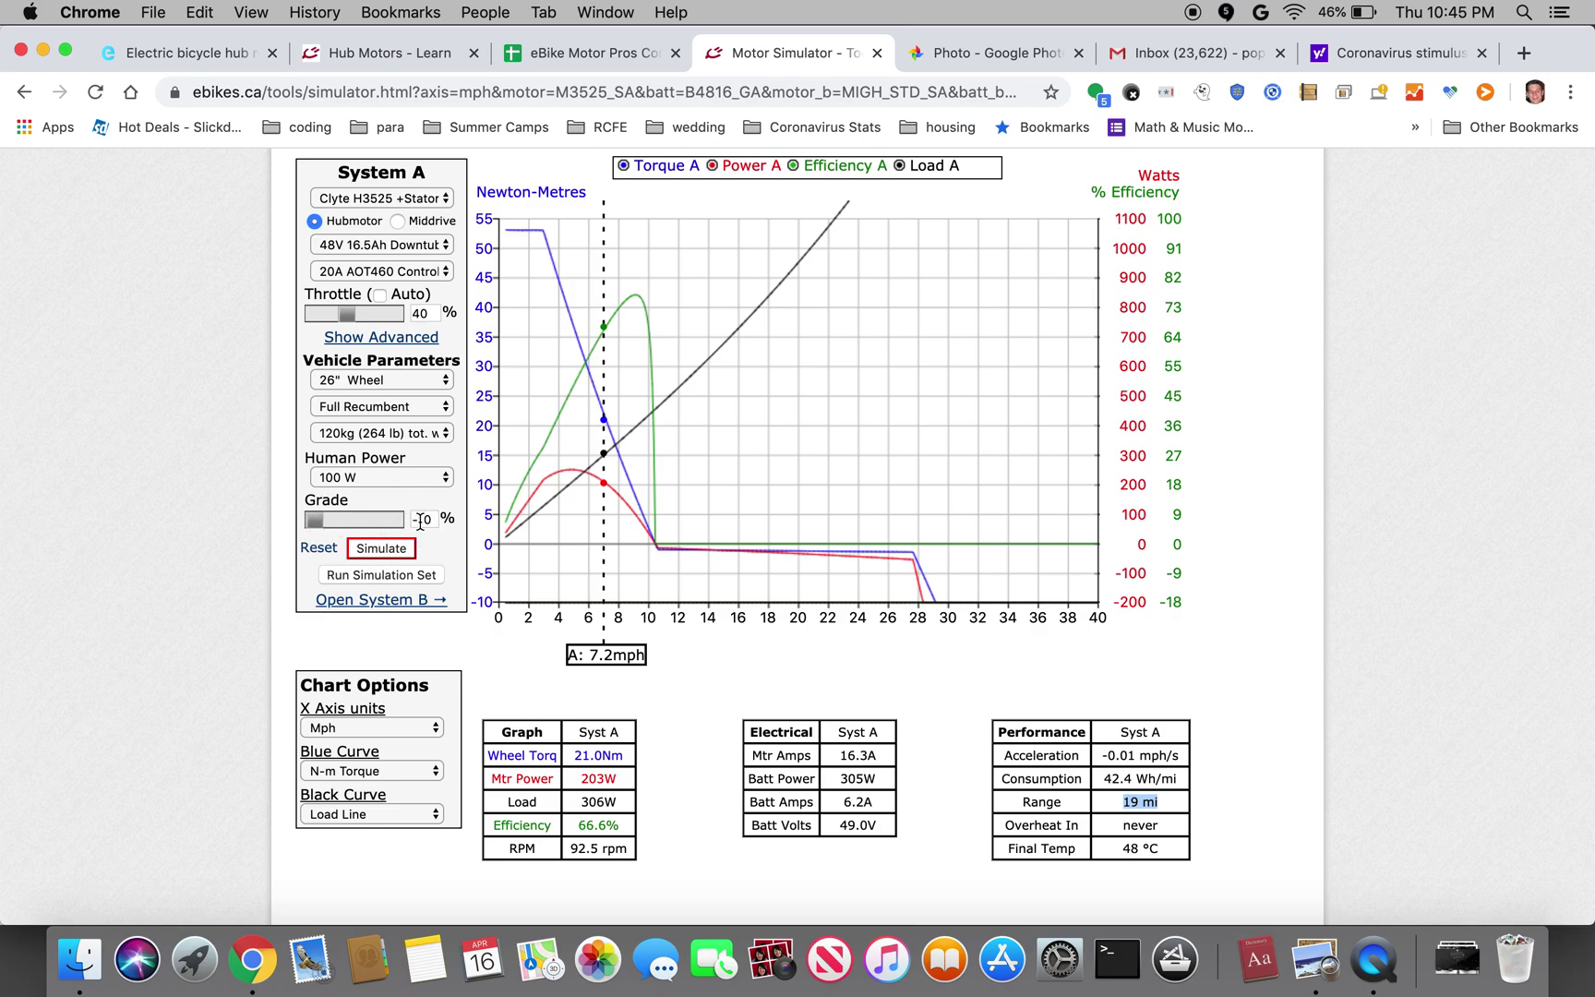
click(373, 547)
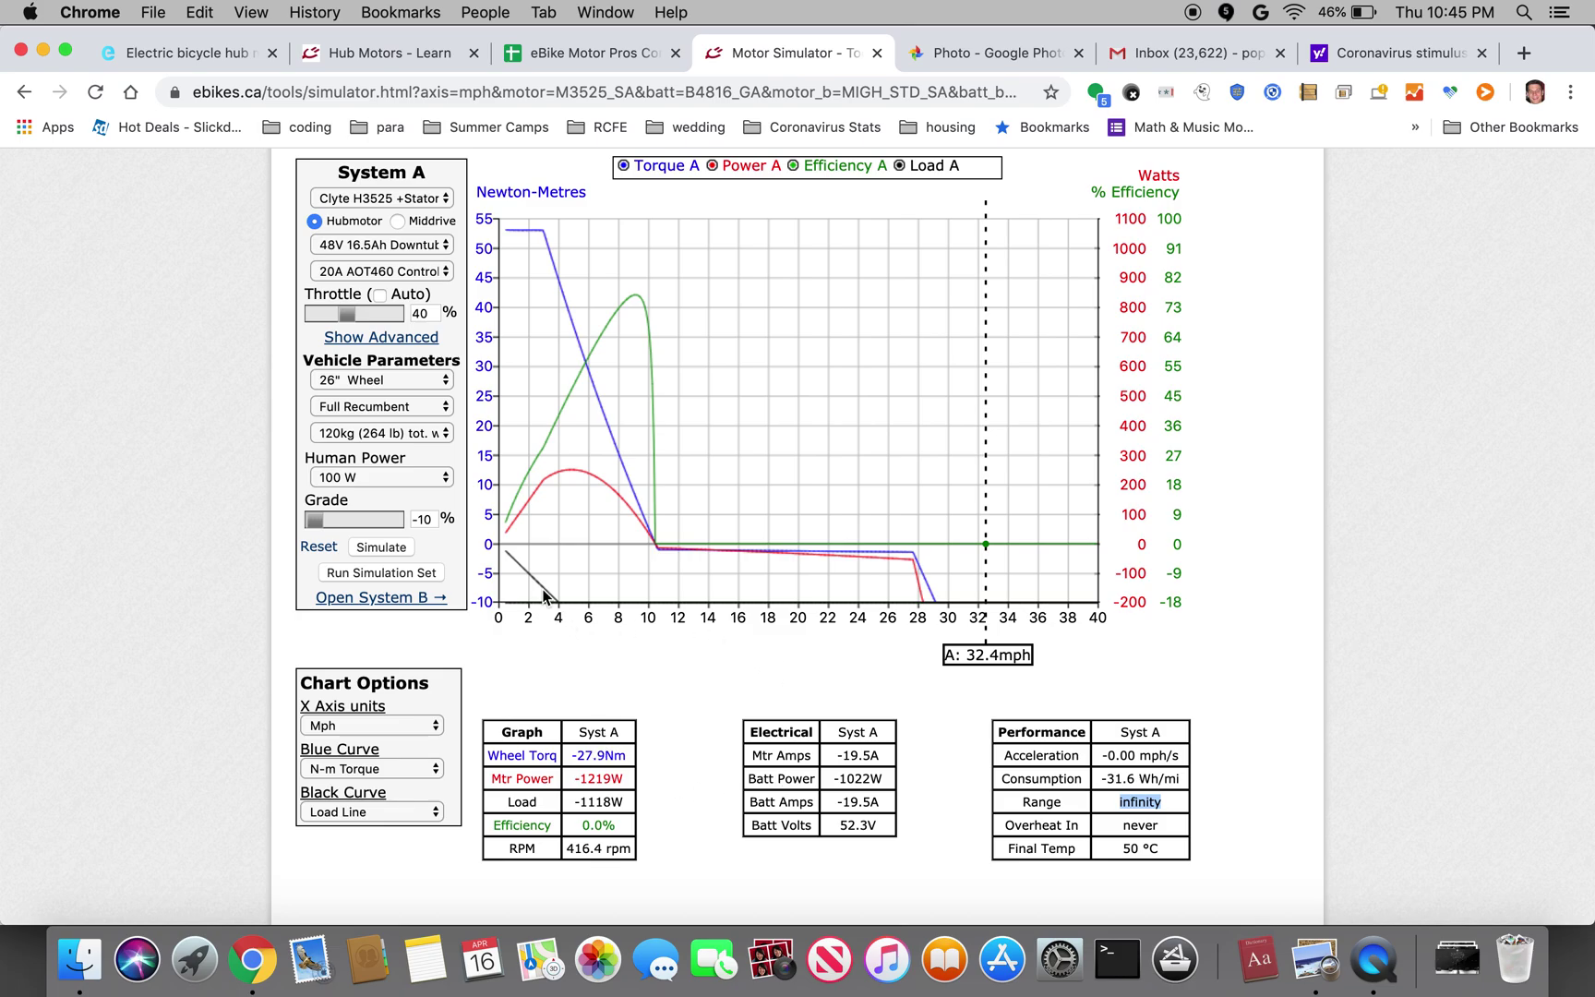
click(423, 244)
scroll(423, 249, up, 3)
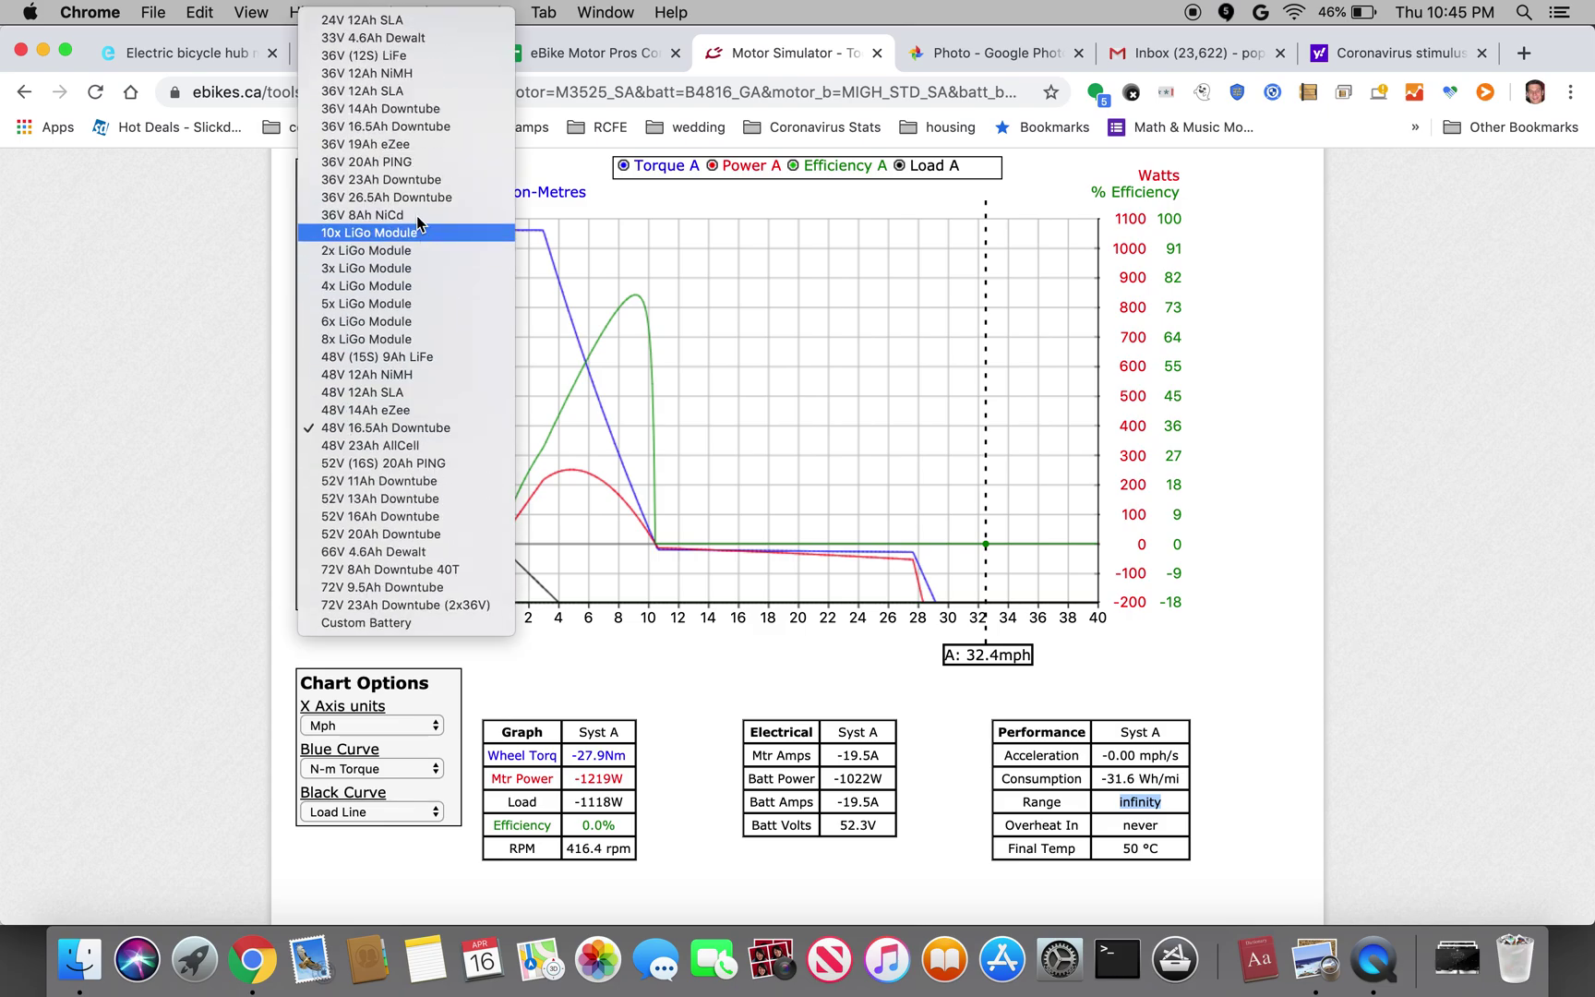
key(Escape)
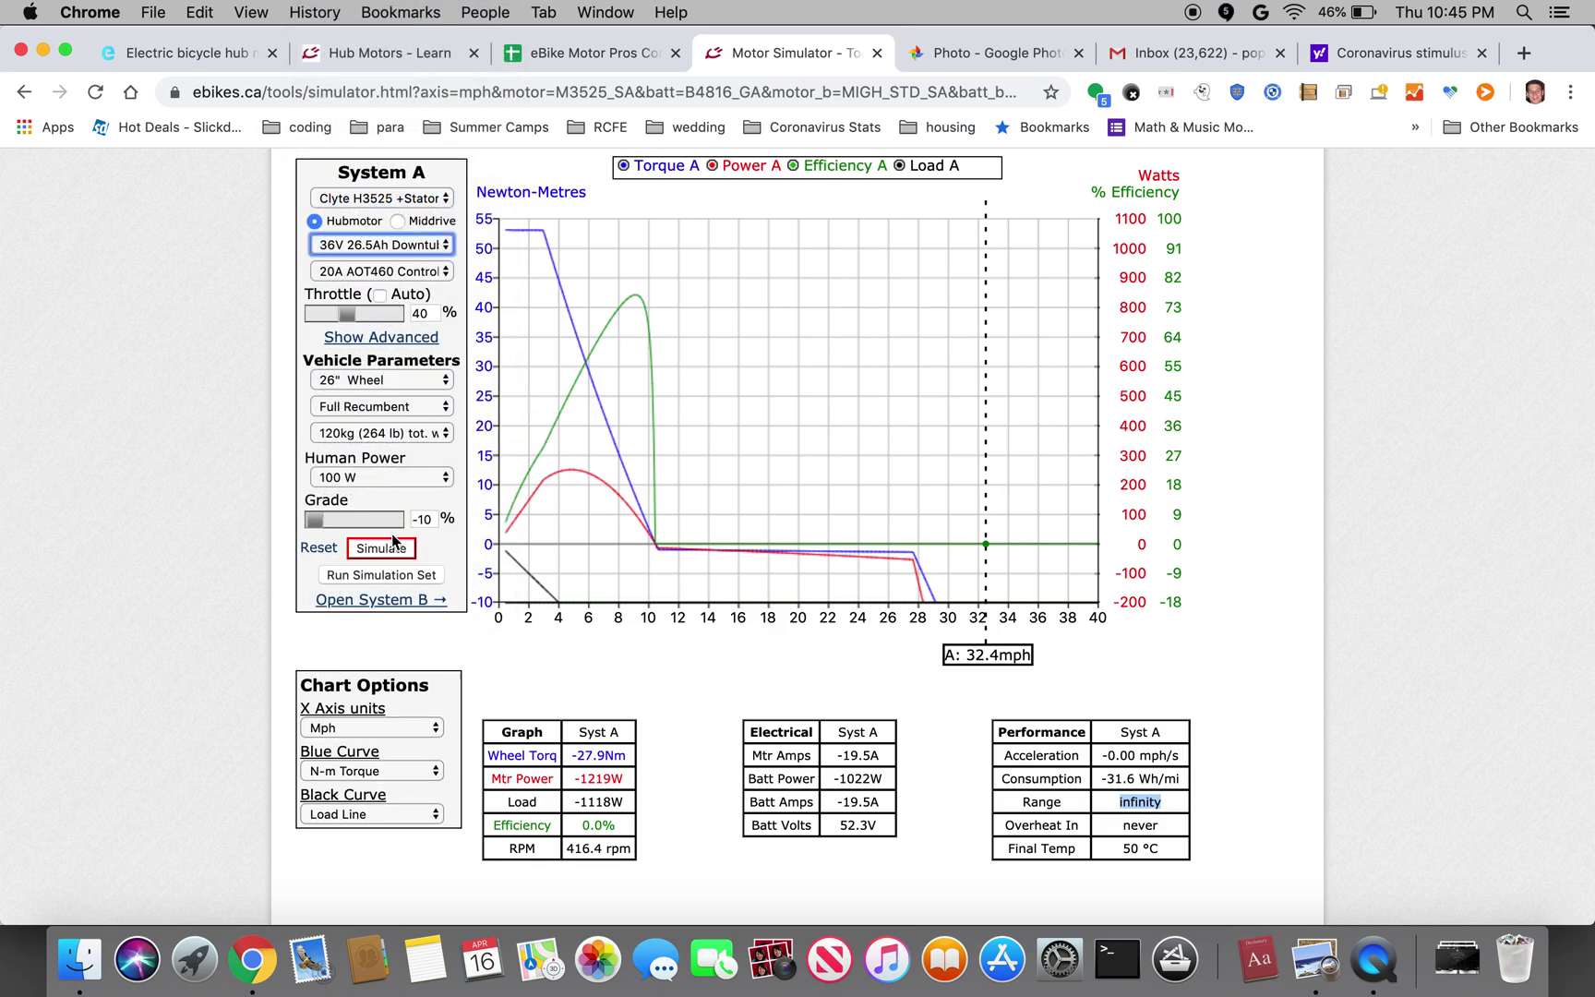
click(383, 544)
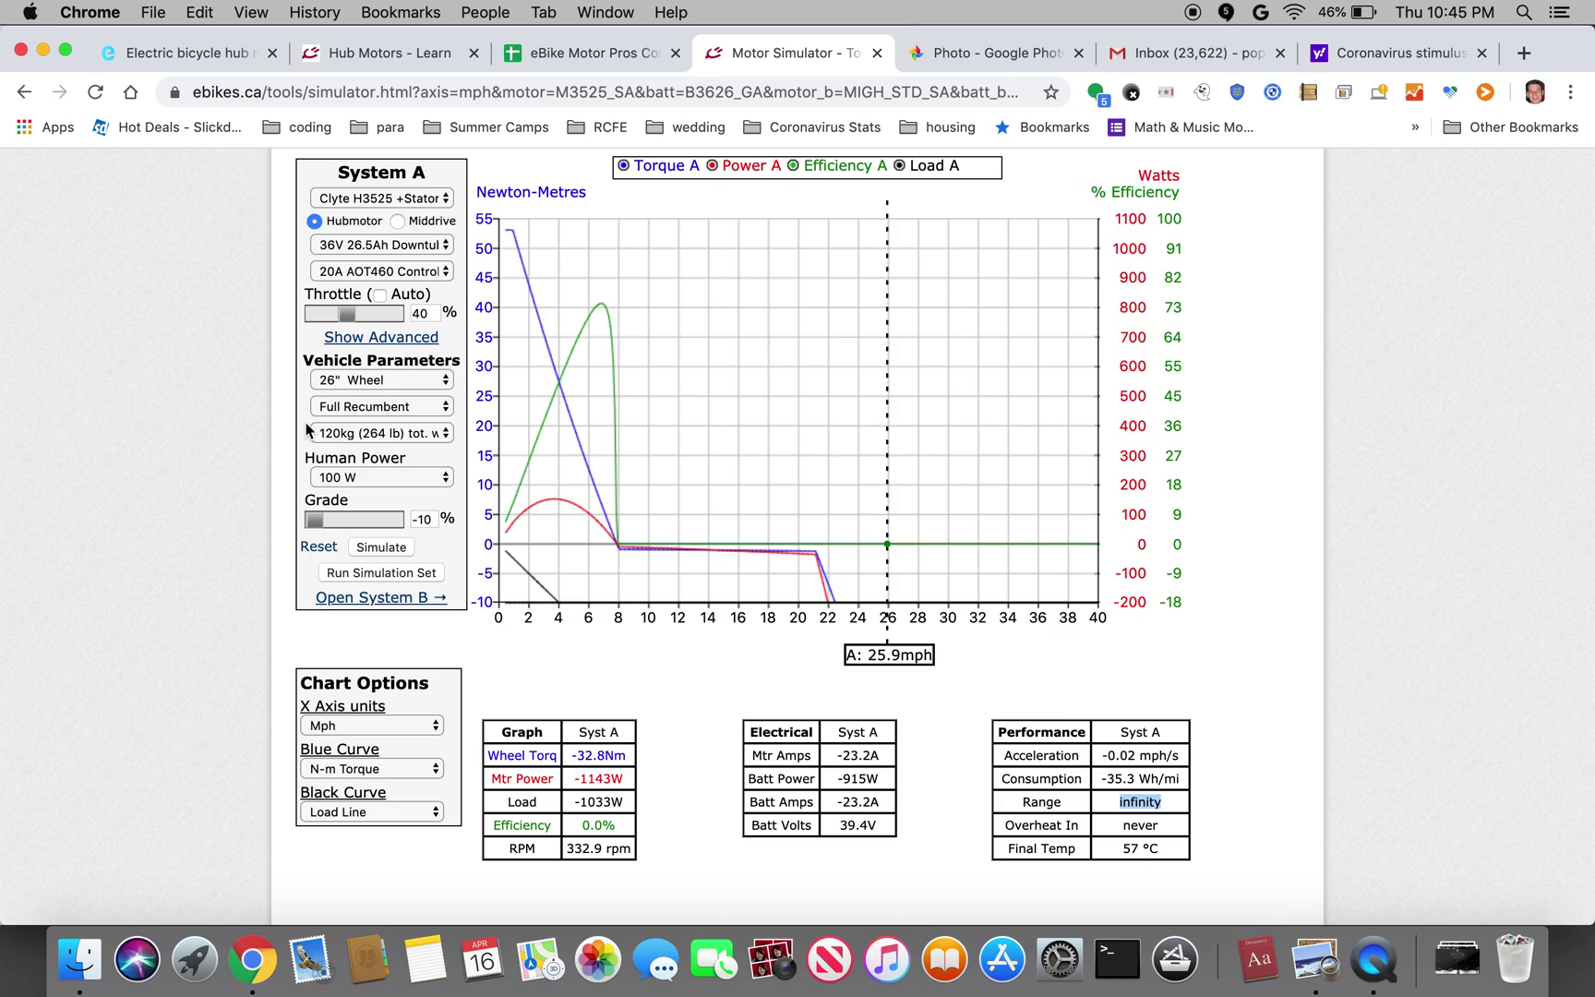
click(365, 247)
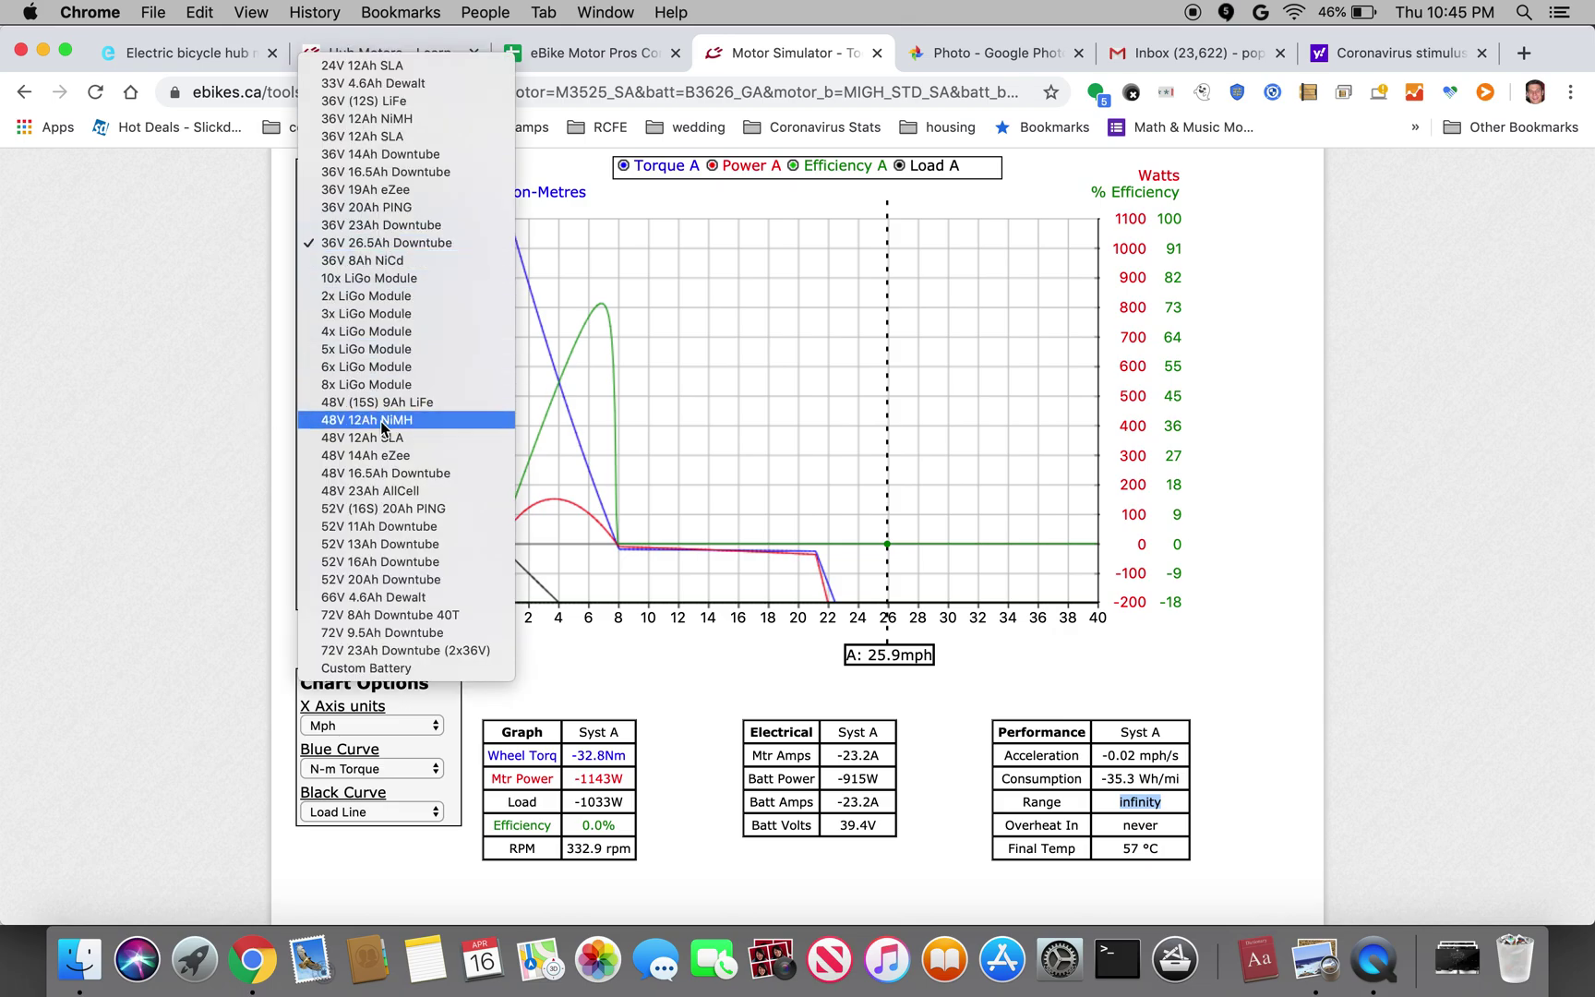
click(448, 481)
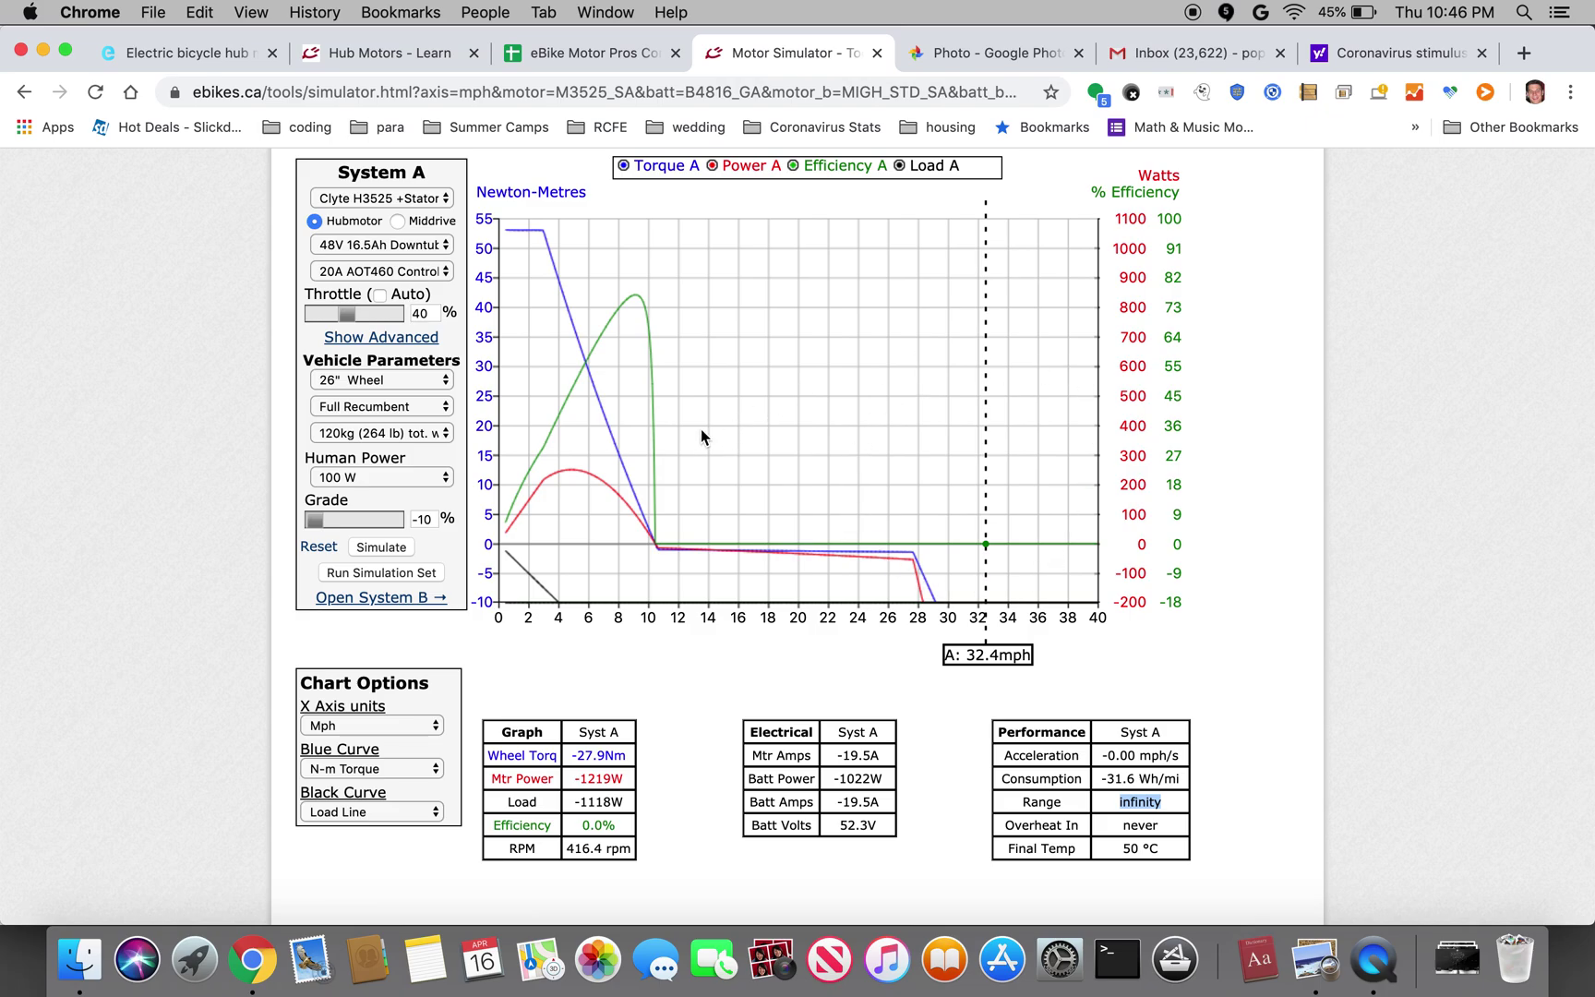
Step: Choose Bafang G310_Std as System A's motor
scroll(205, 590, up, 5)
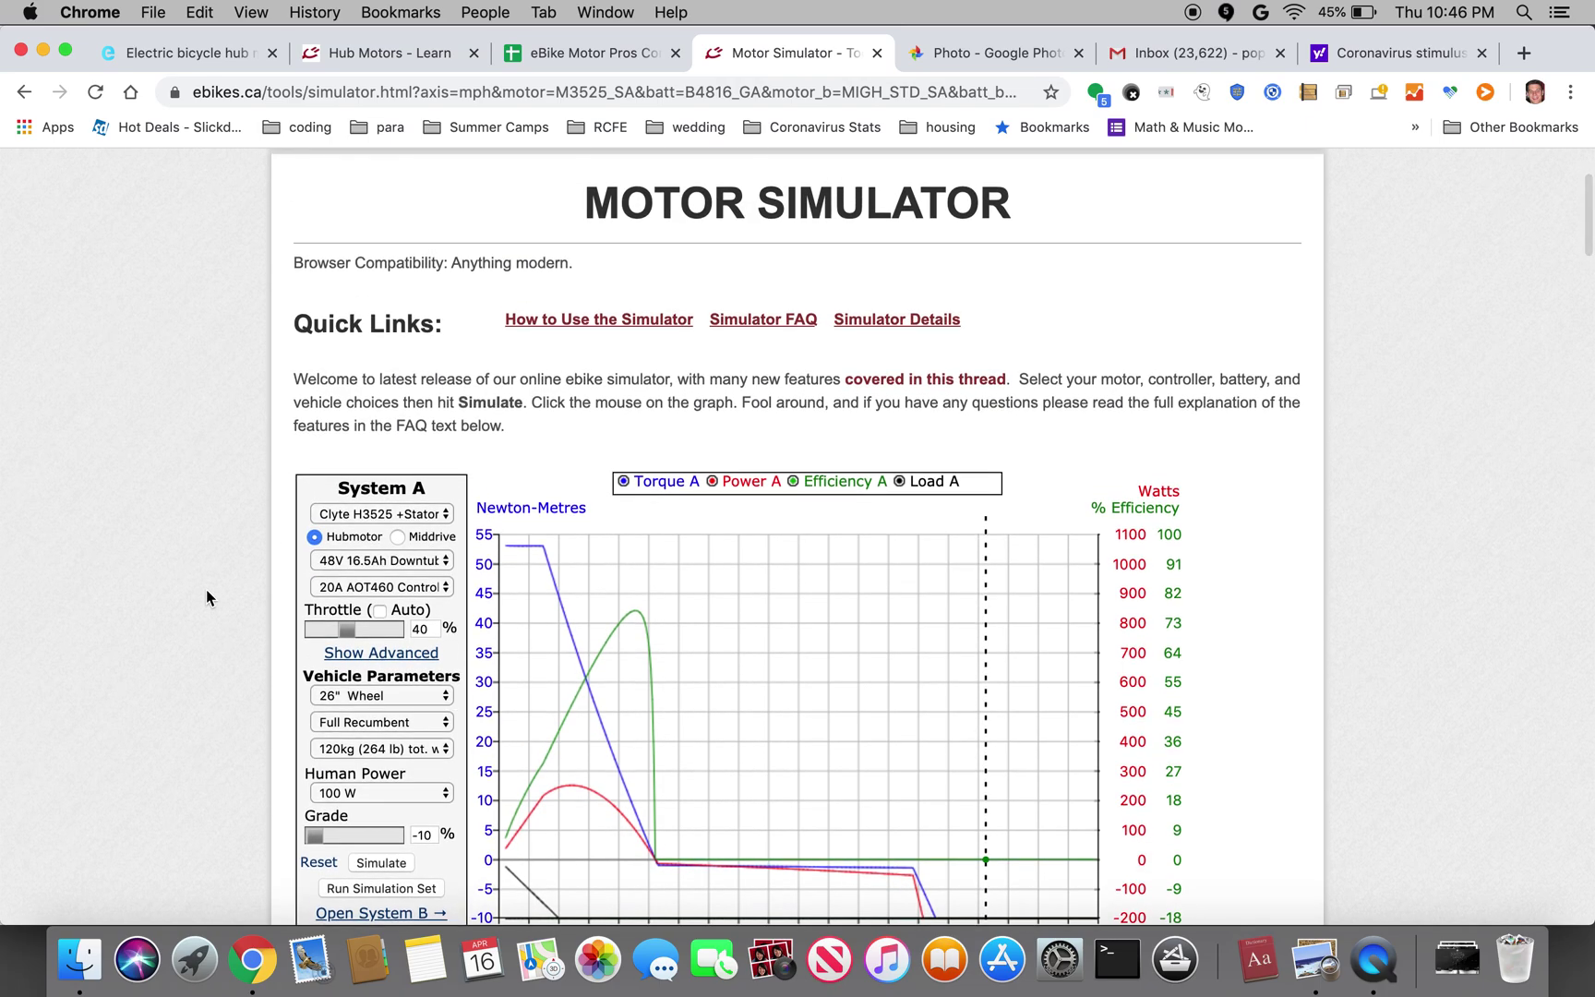
scroll(206, 590, down, 3)
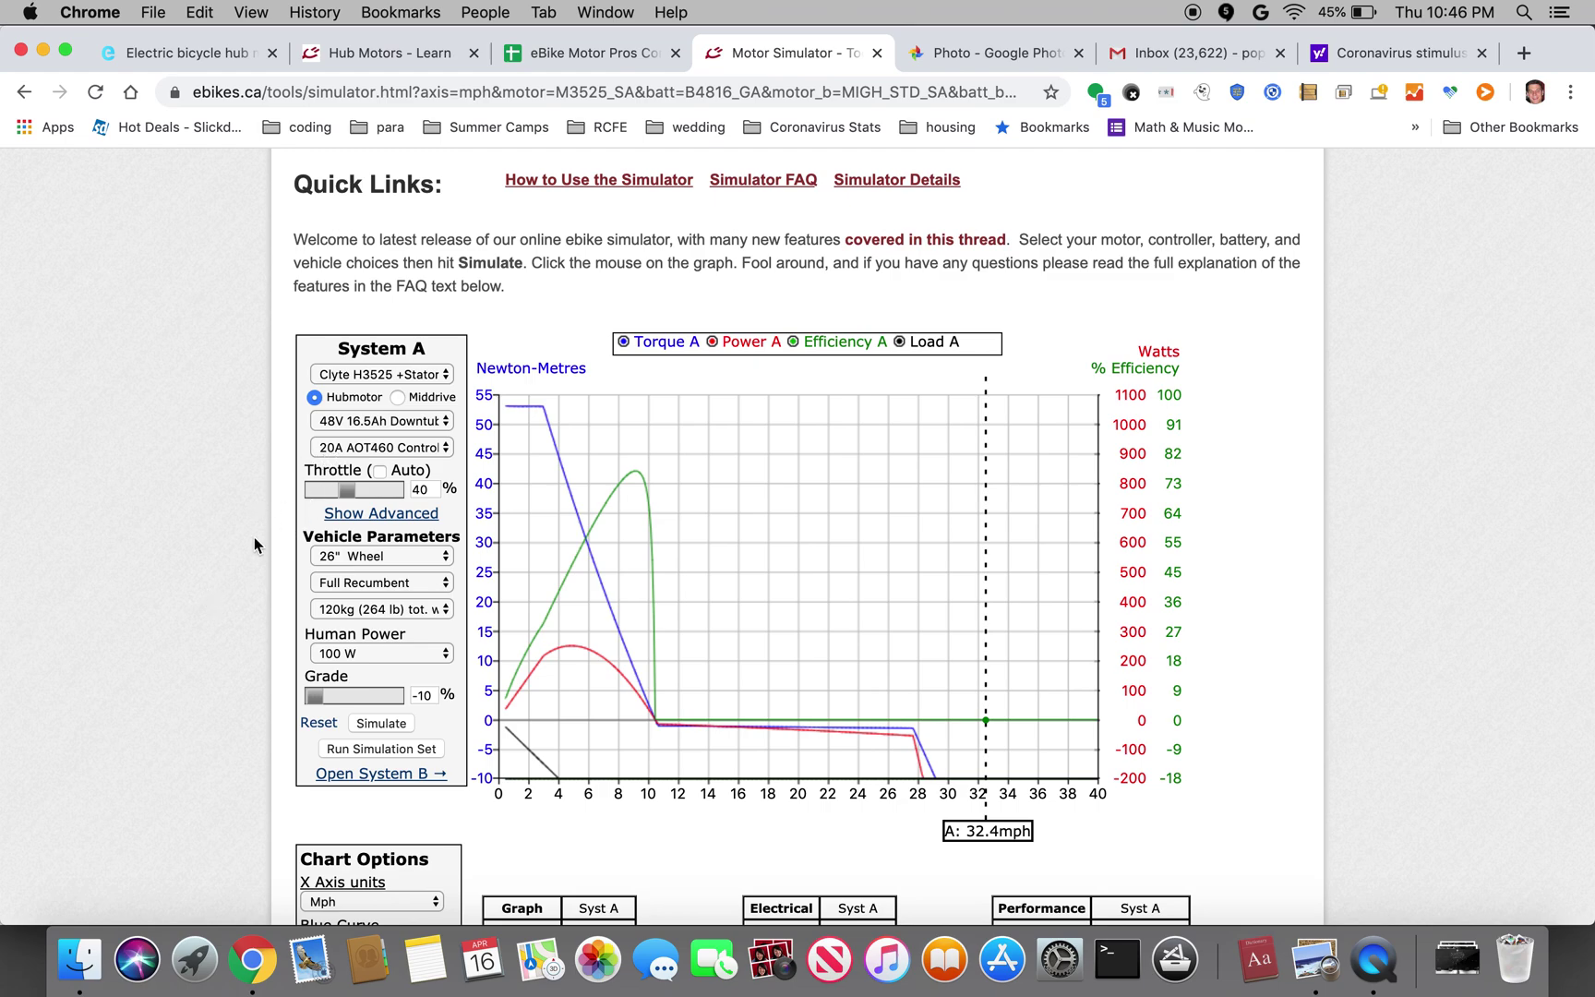
scroll(302, 581, down, 5)
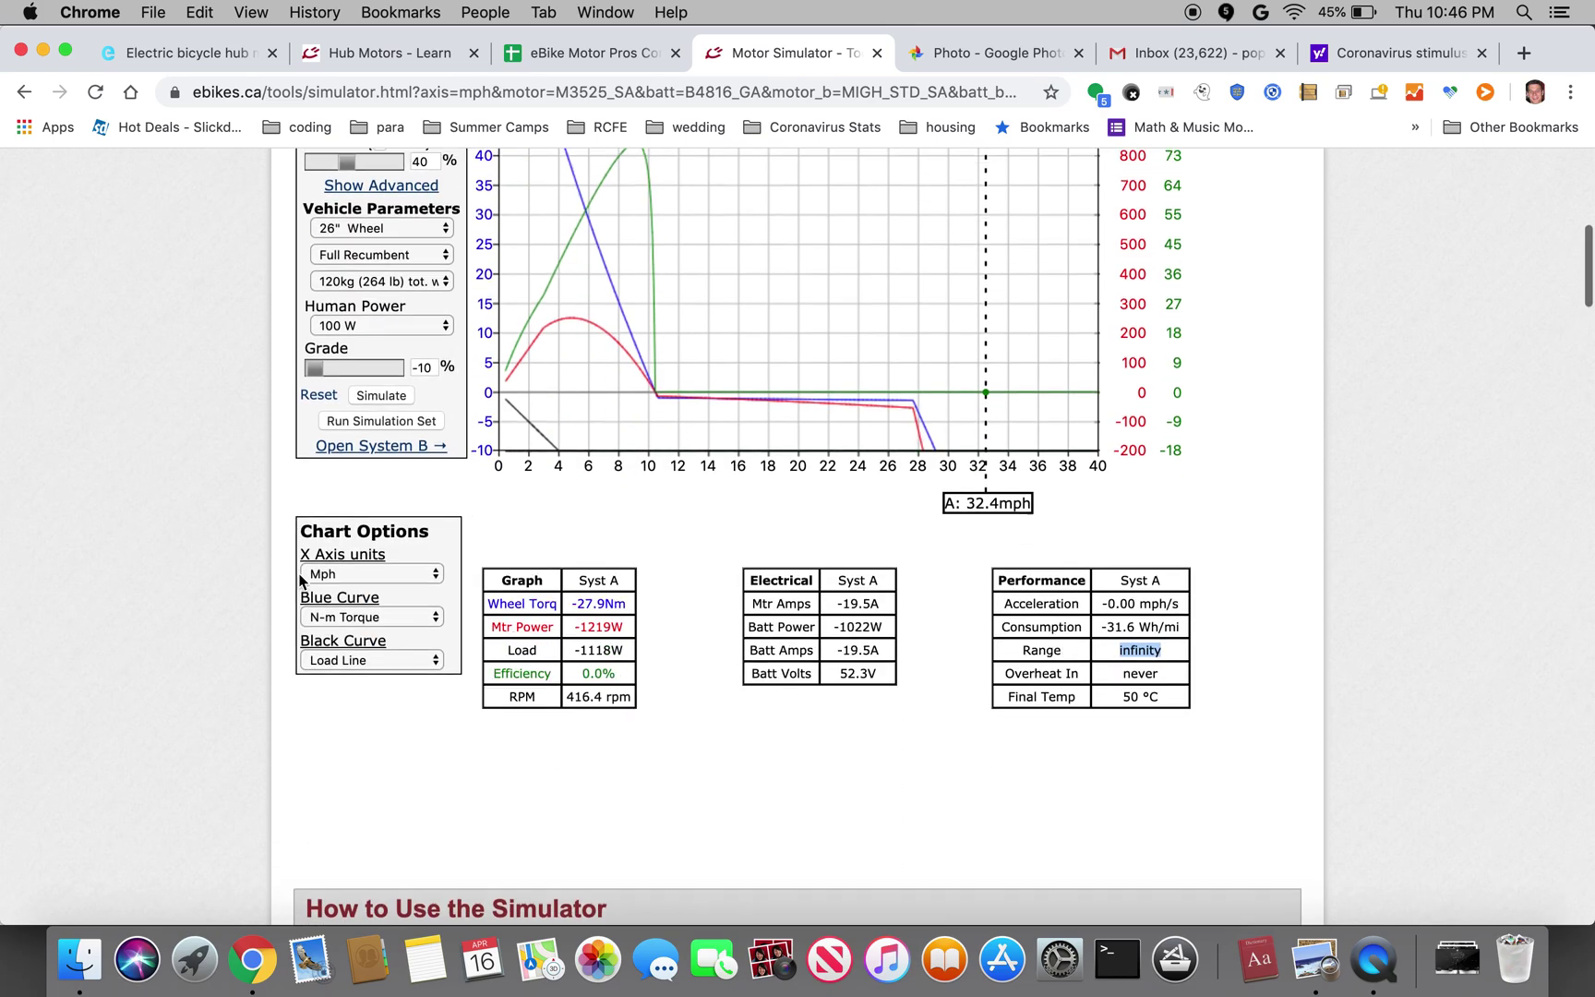
scroll(302, 582, up, 5)
click(386, 386)
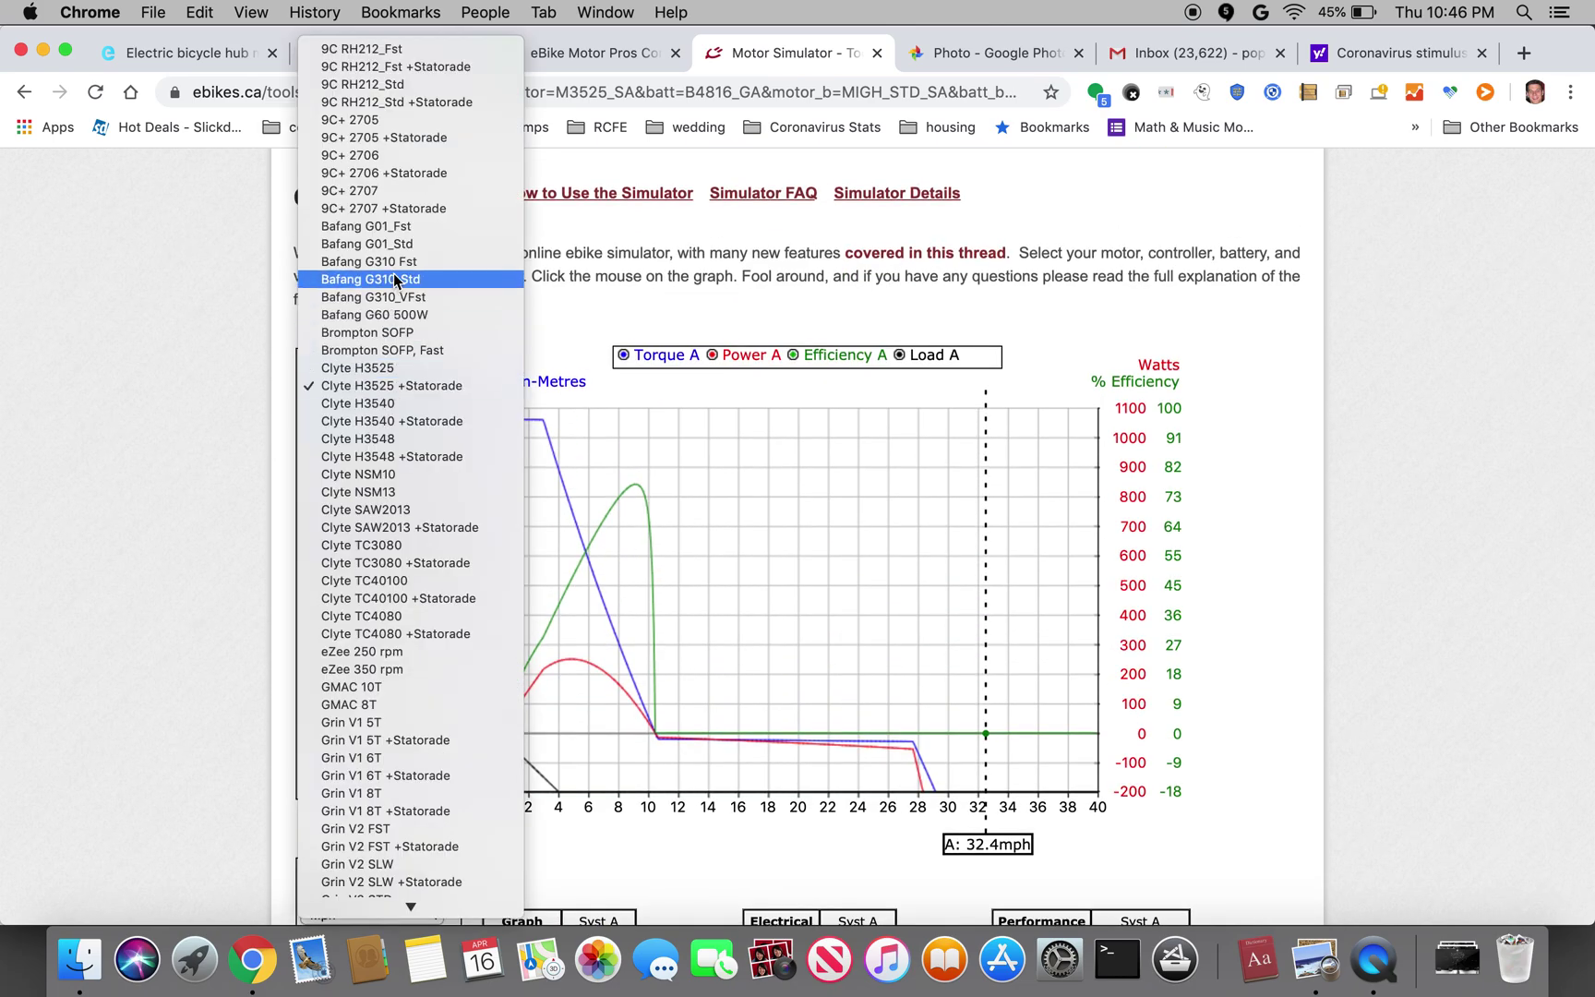
click(422, 279)
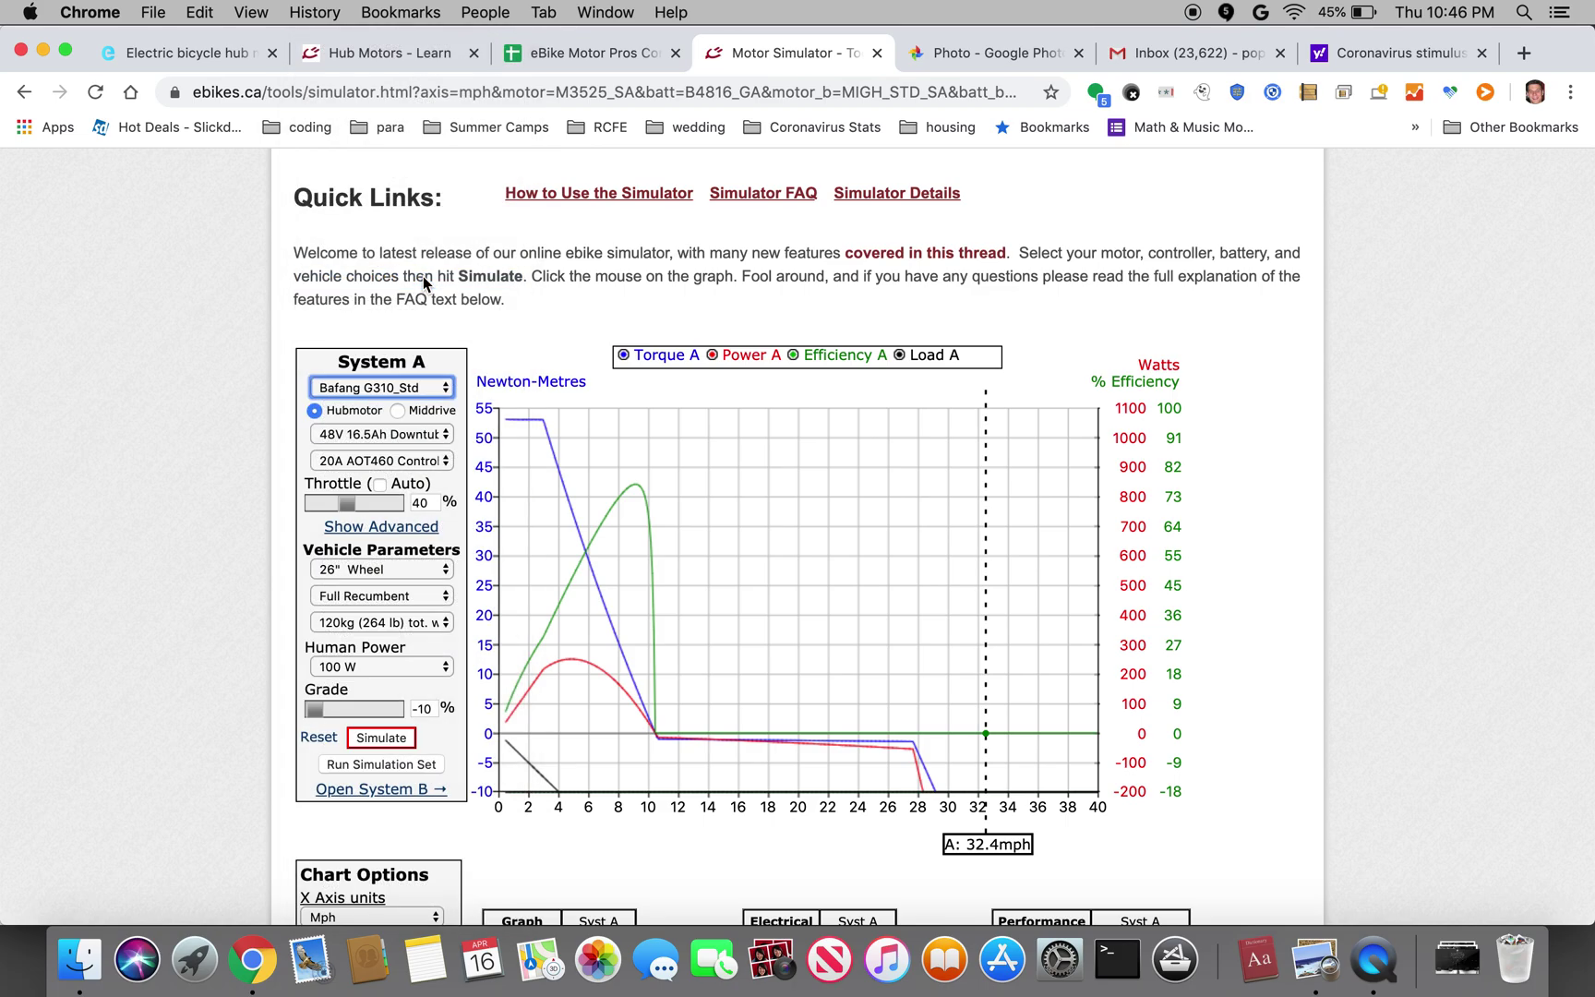
Step: Set the grade to 7.5%, simulate, and highlight the 25-minute overheat and final temperature
scroll(305, 371, down, 1)
scroll(306, 371, down, 5)
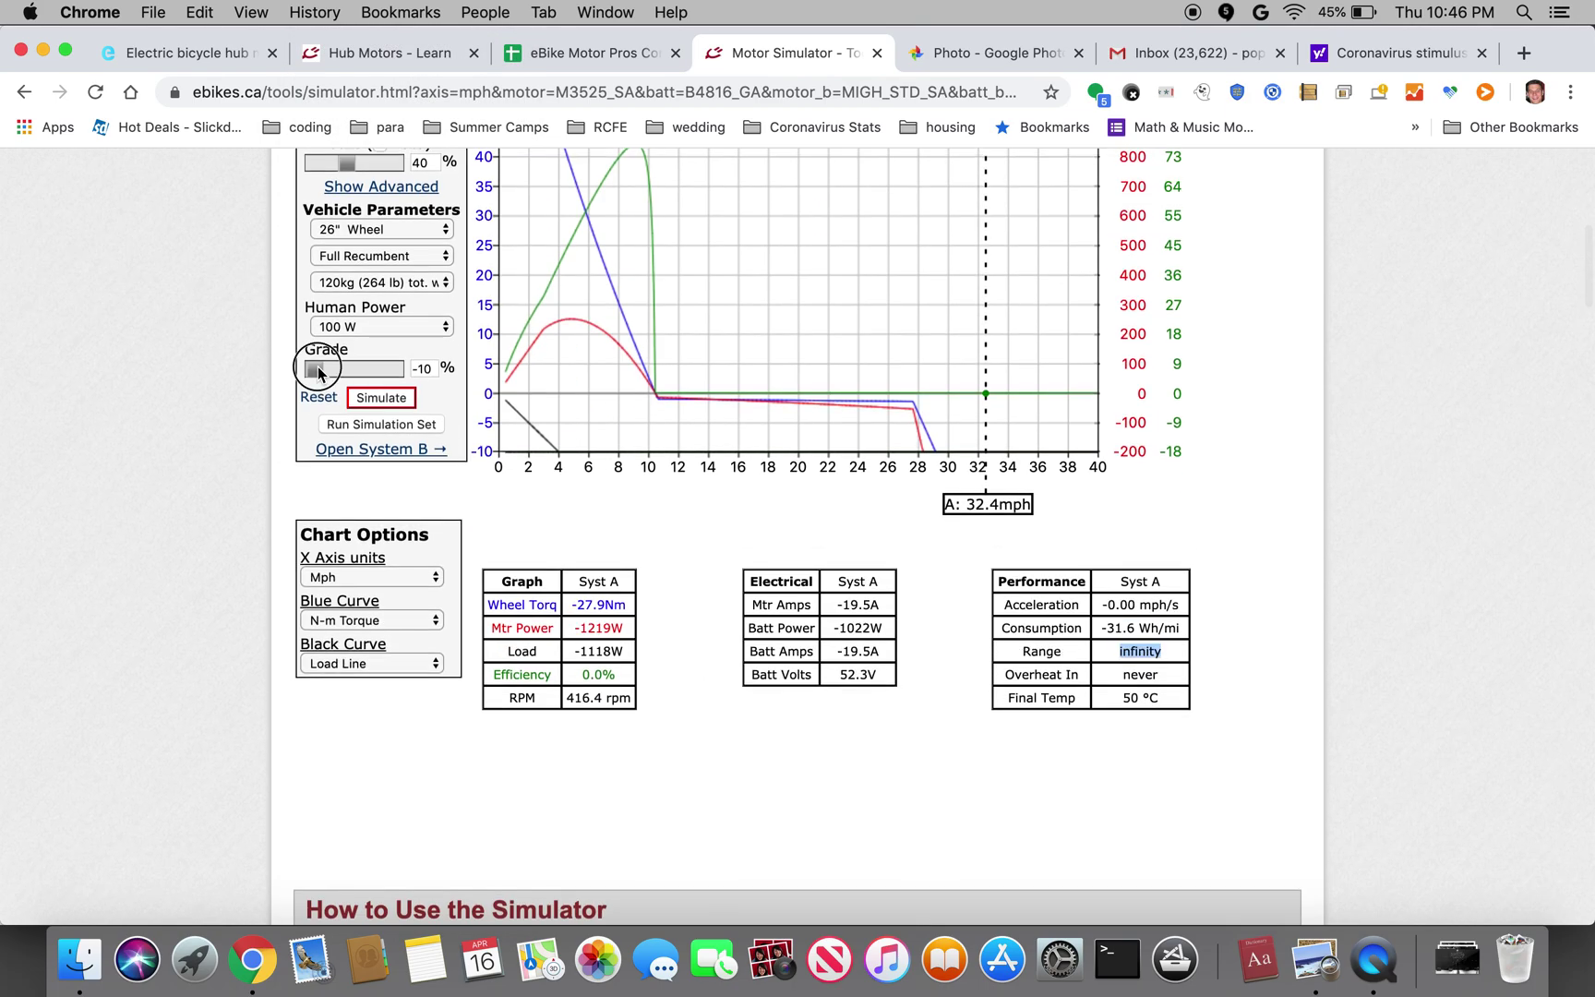
drag(315, 369, 361, 368)
click(371, 395)
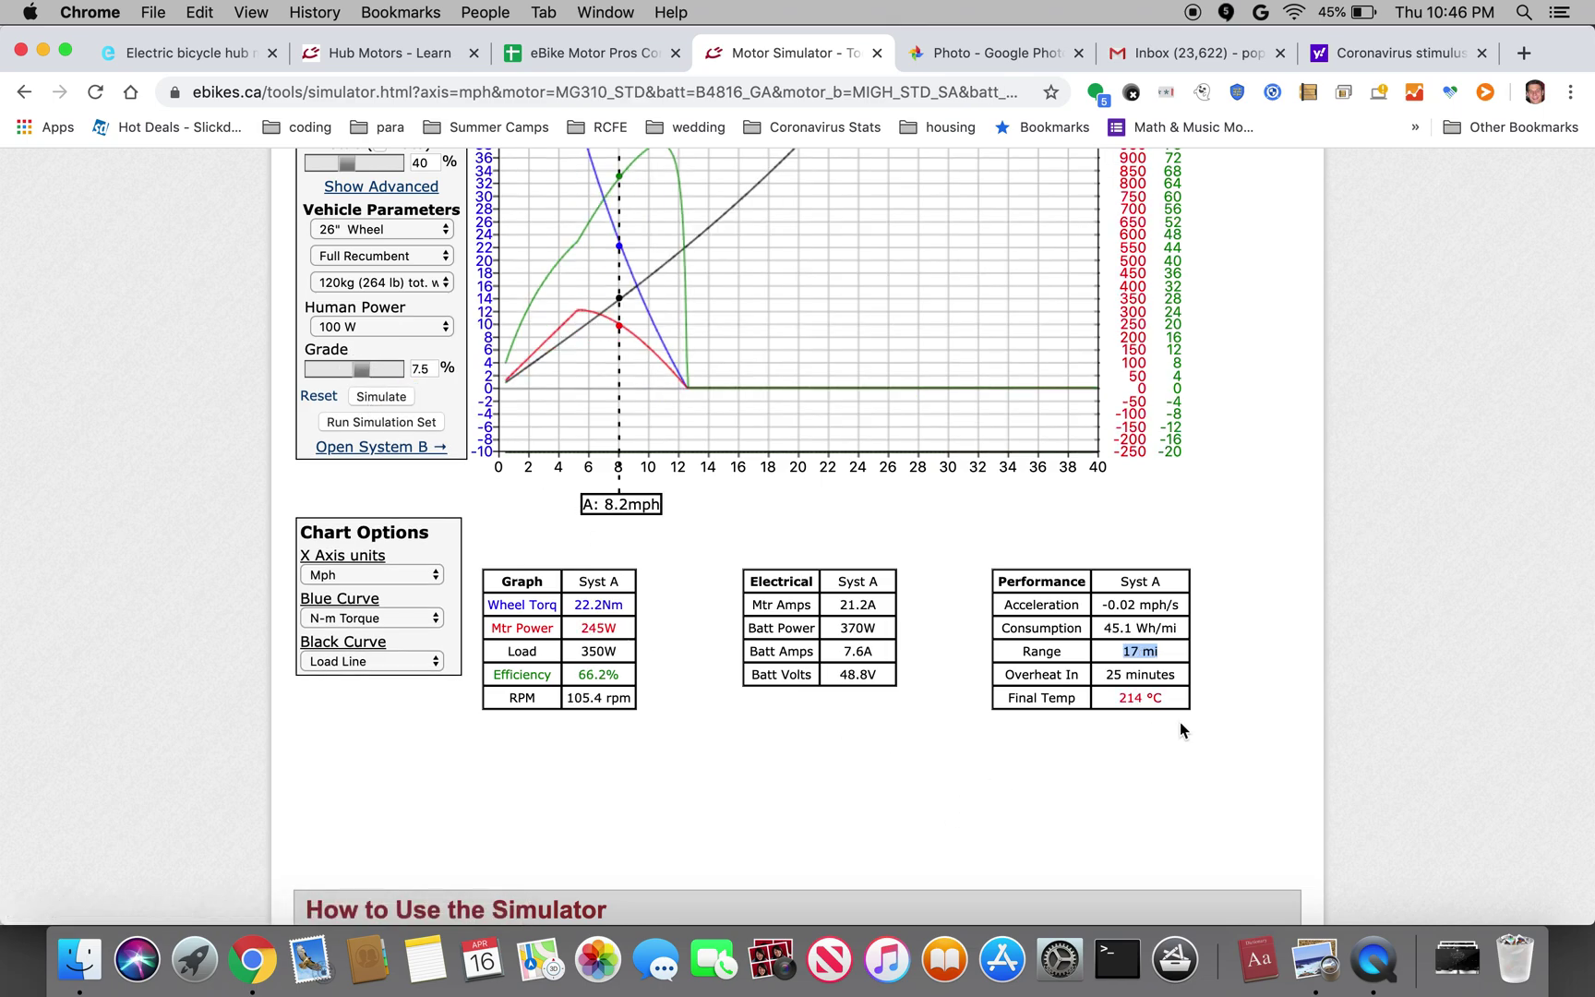
drag(1187, 705, 1016, 690)
Step: Sweep System A's throttle from 100% down to 21%, settling at 26% for 5.2 mph without overheating
scroll(965, 797, up, 5)
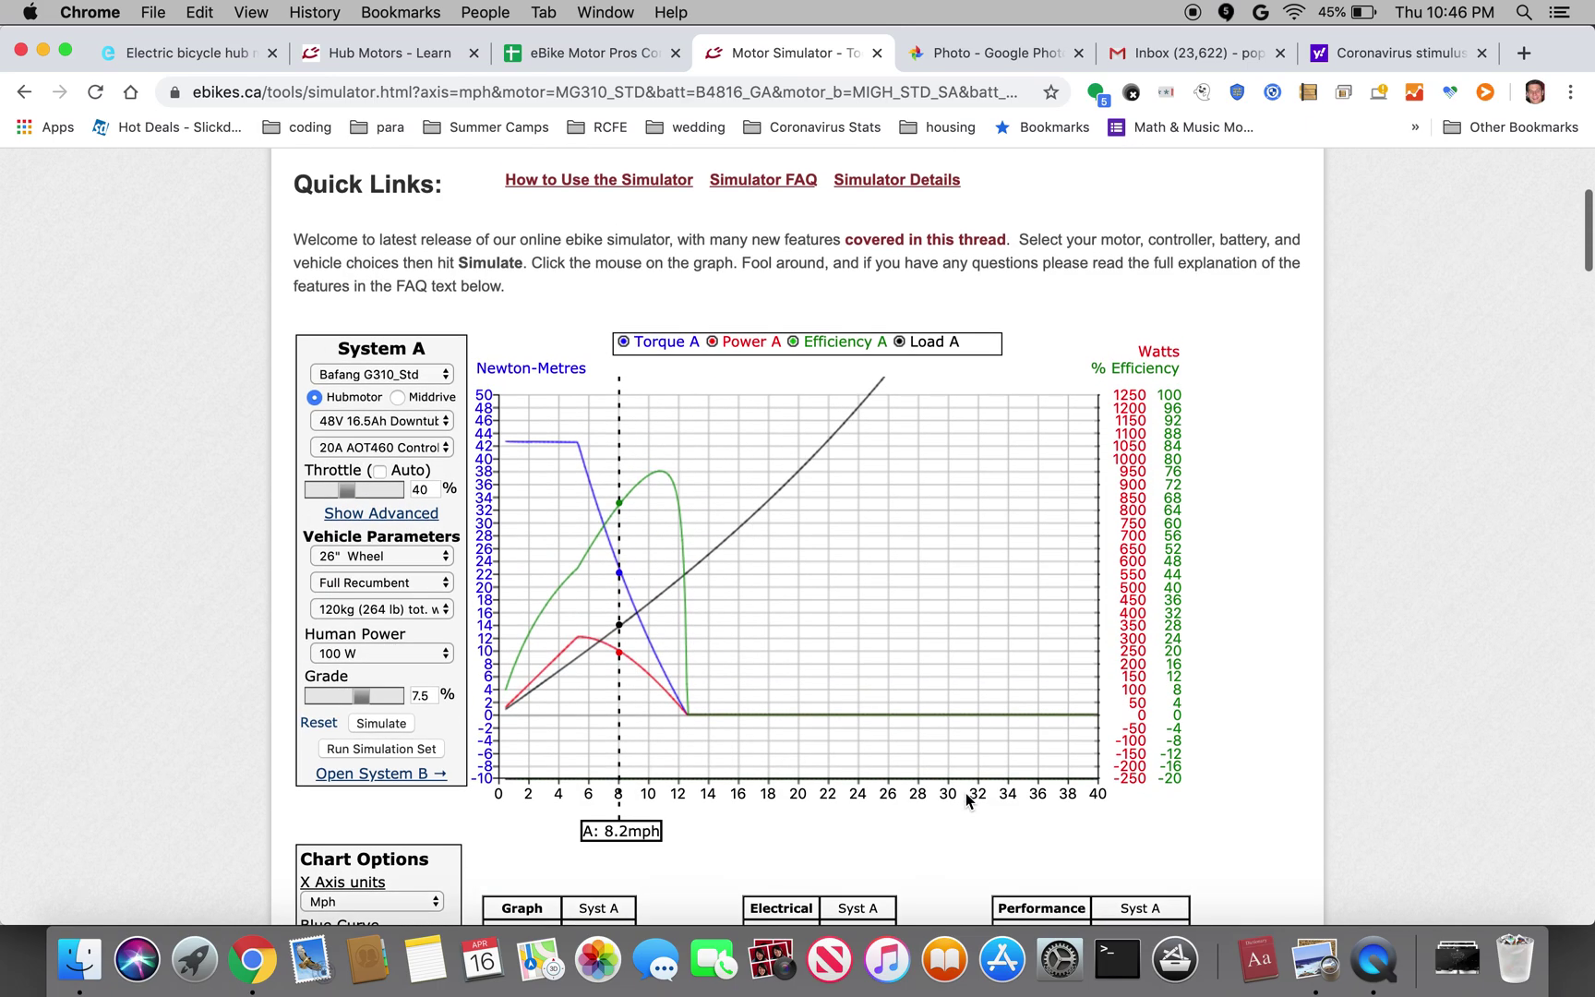
scroll(967, 799, down, 2)
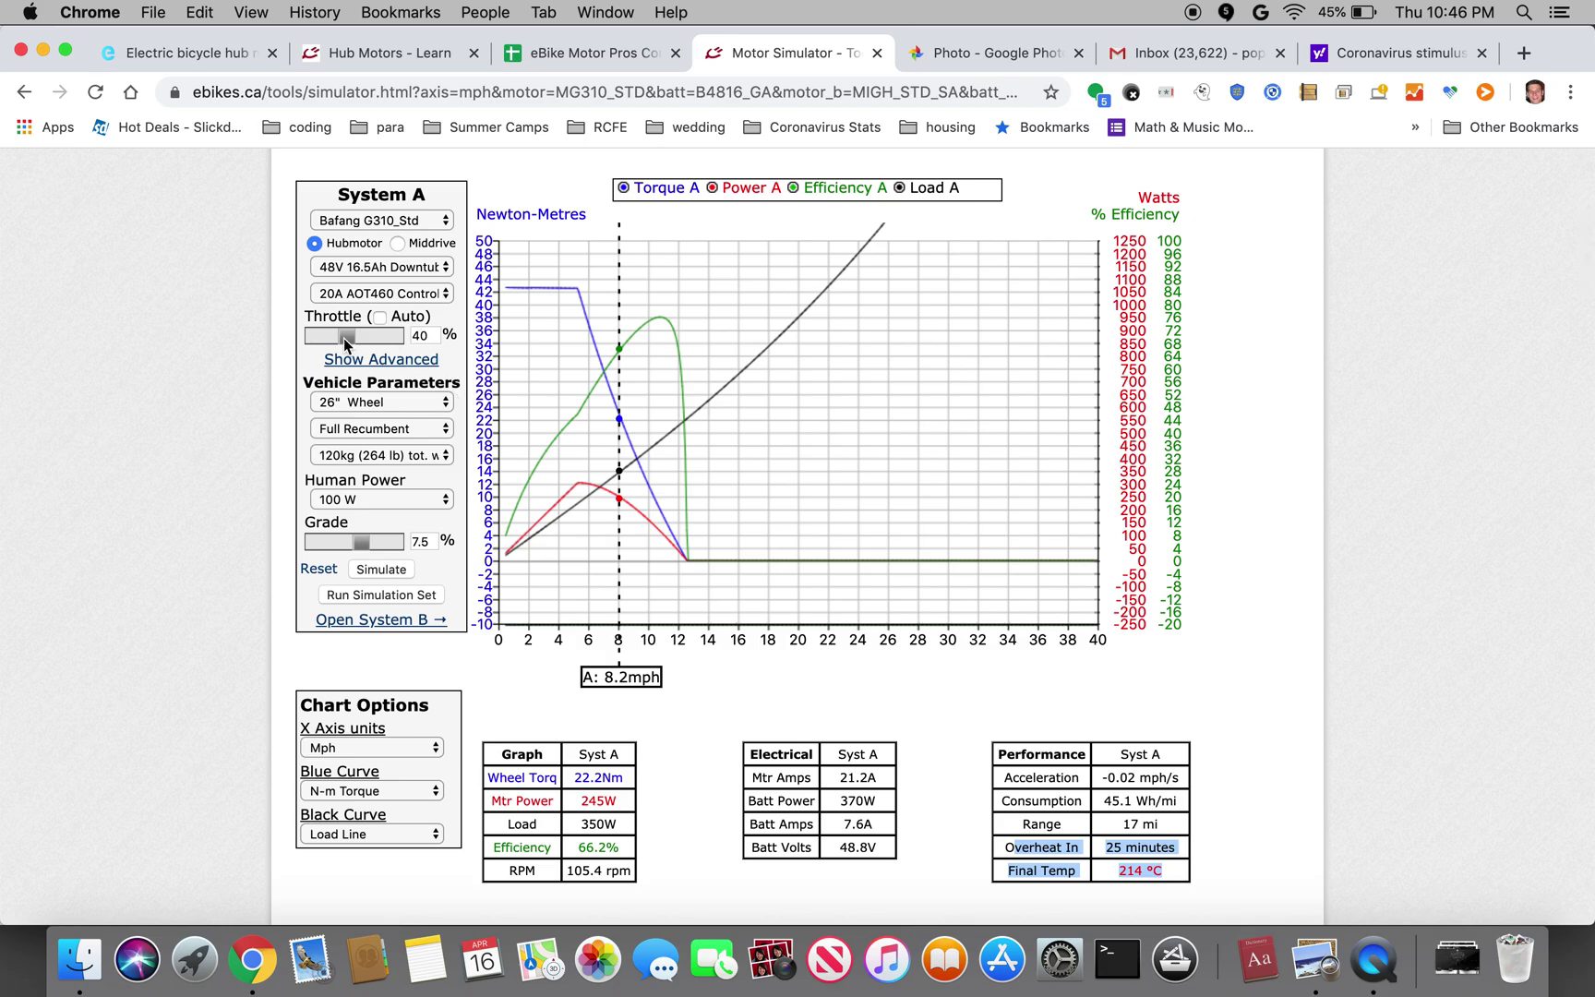
drag(346, 336, 399, 336)
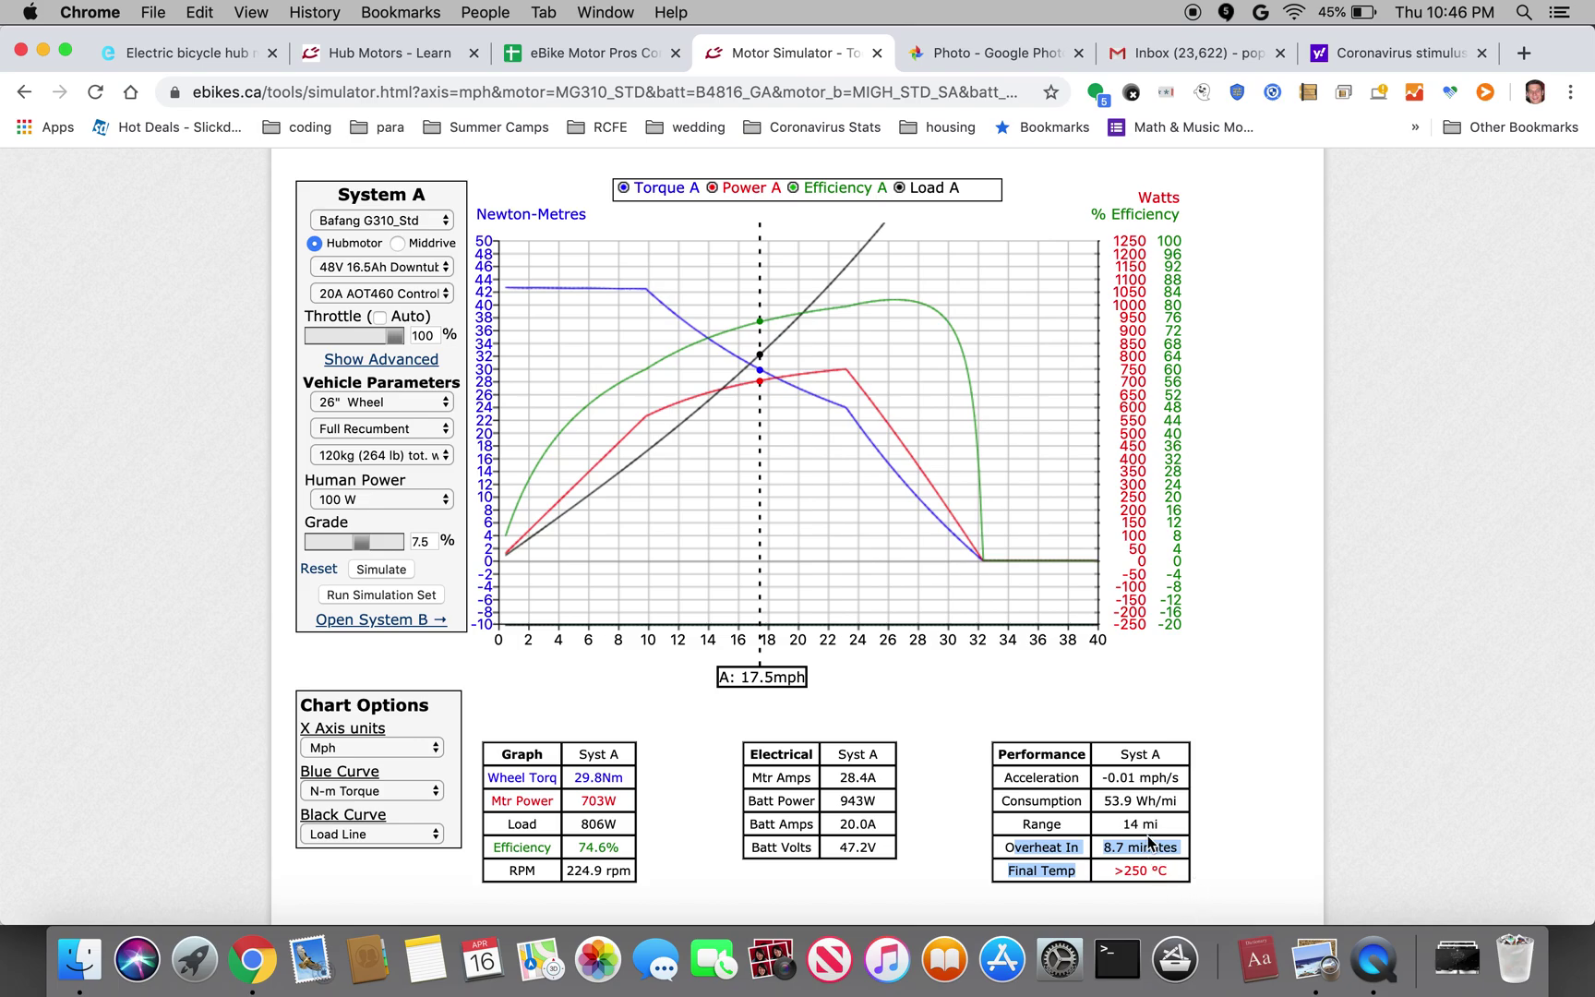
drag(394, 338, 332, 342)
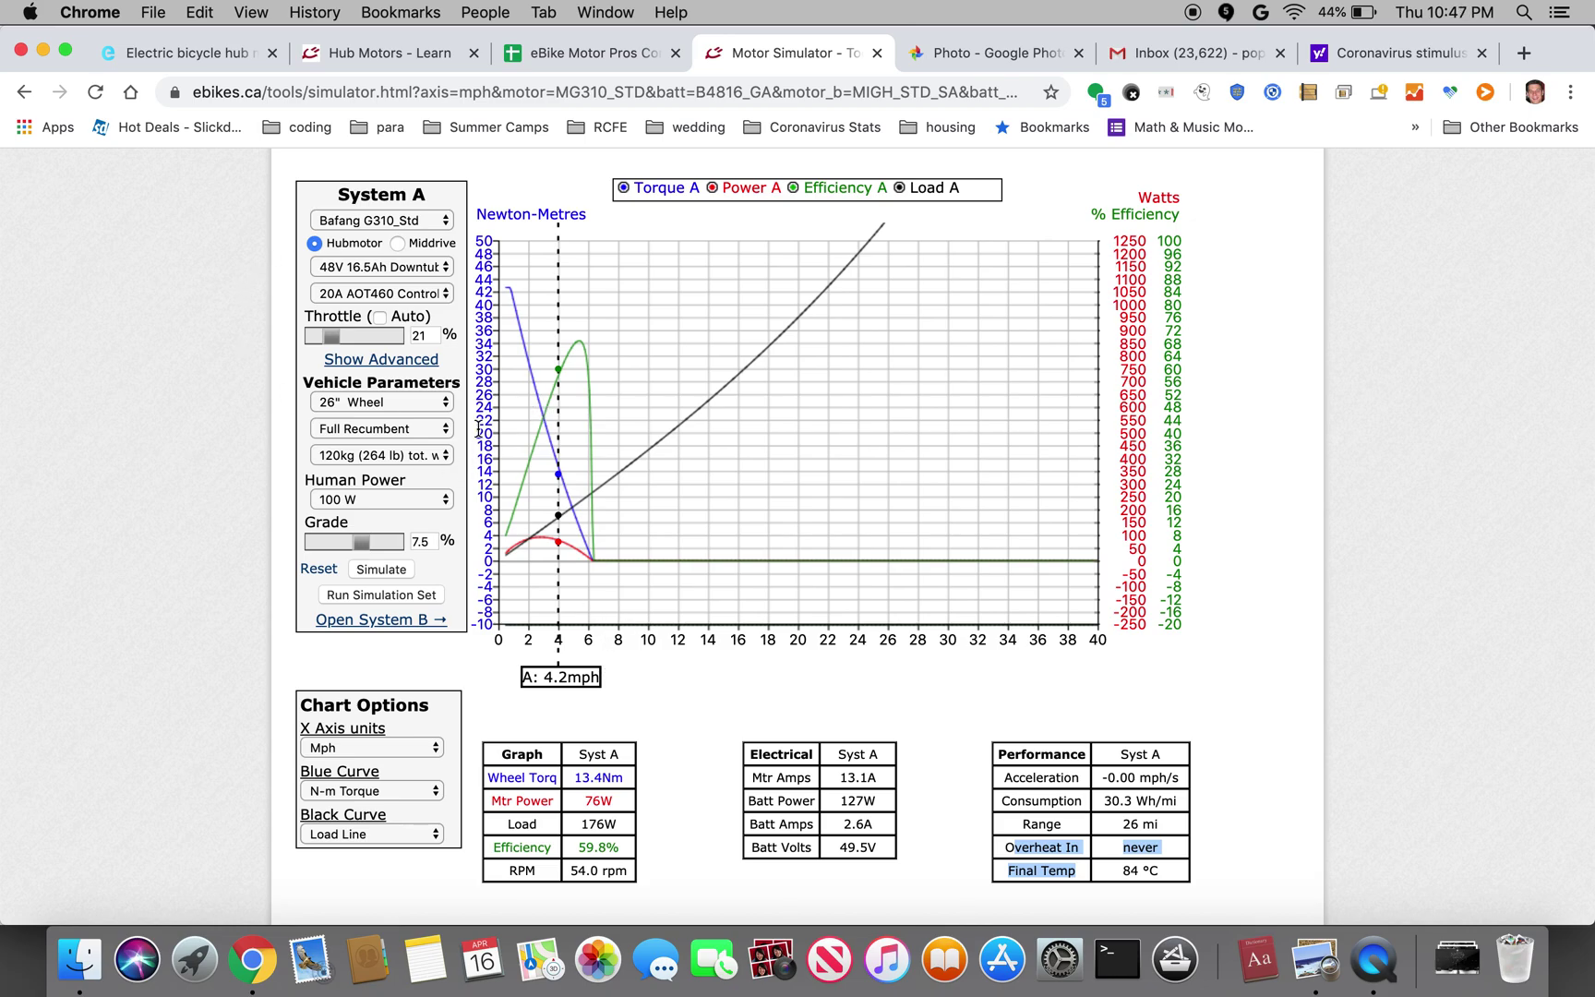
click(331, 337)
drag(330, 337, 339, 338)
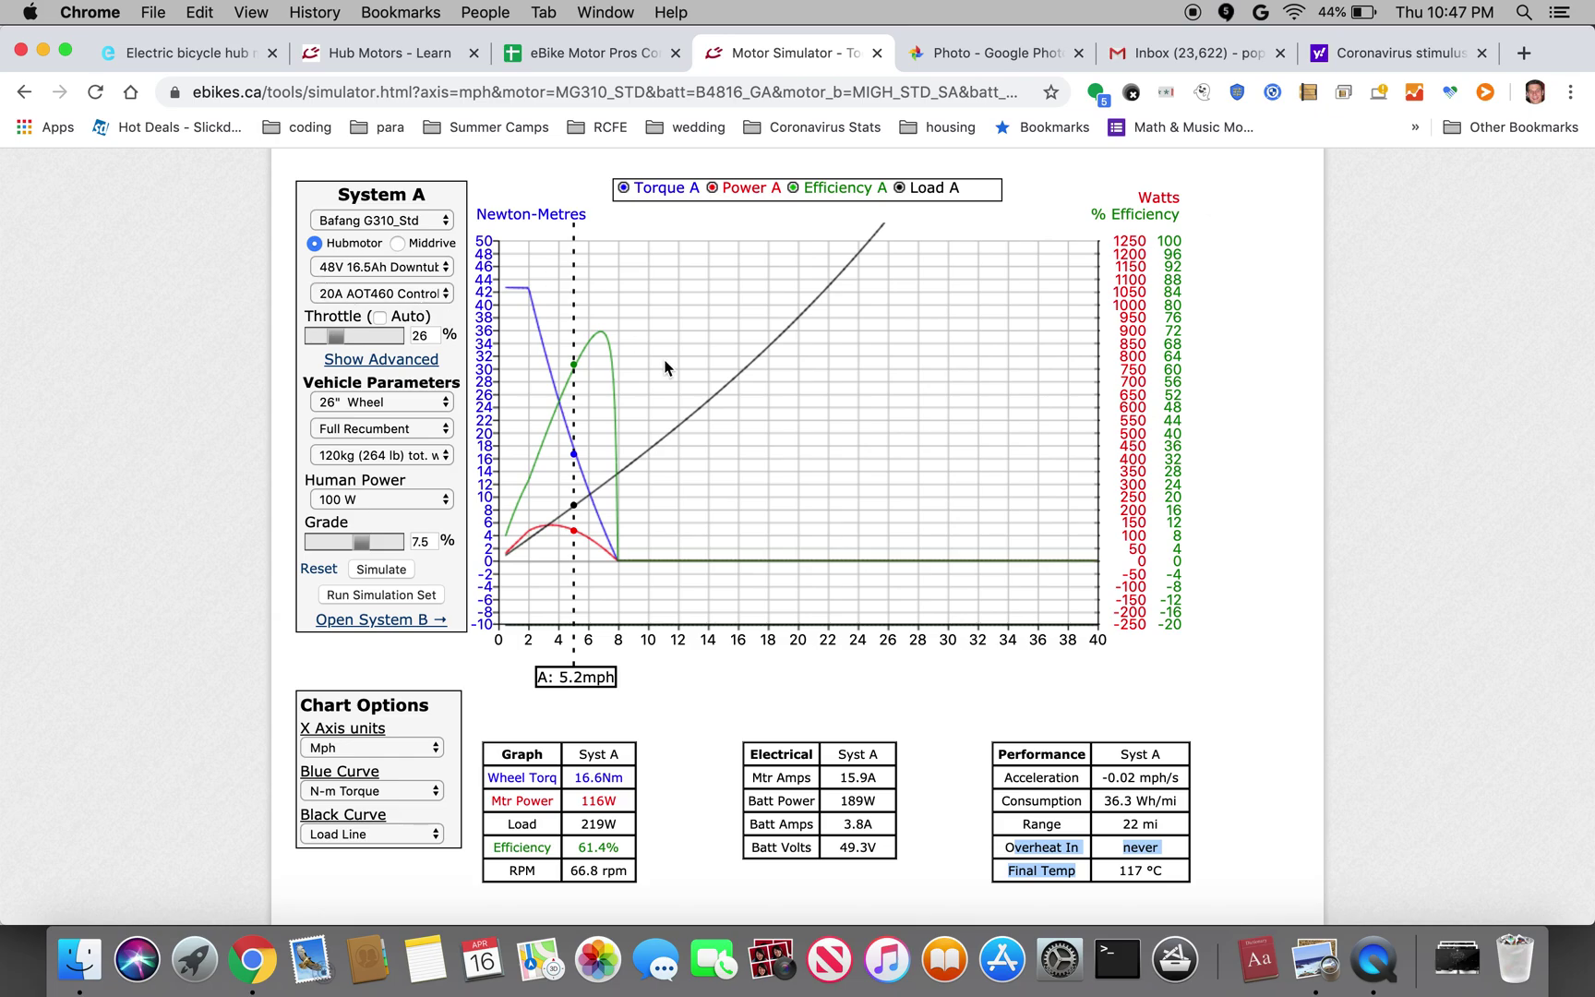
scroll(399, 607, up, 10)
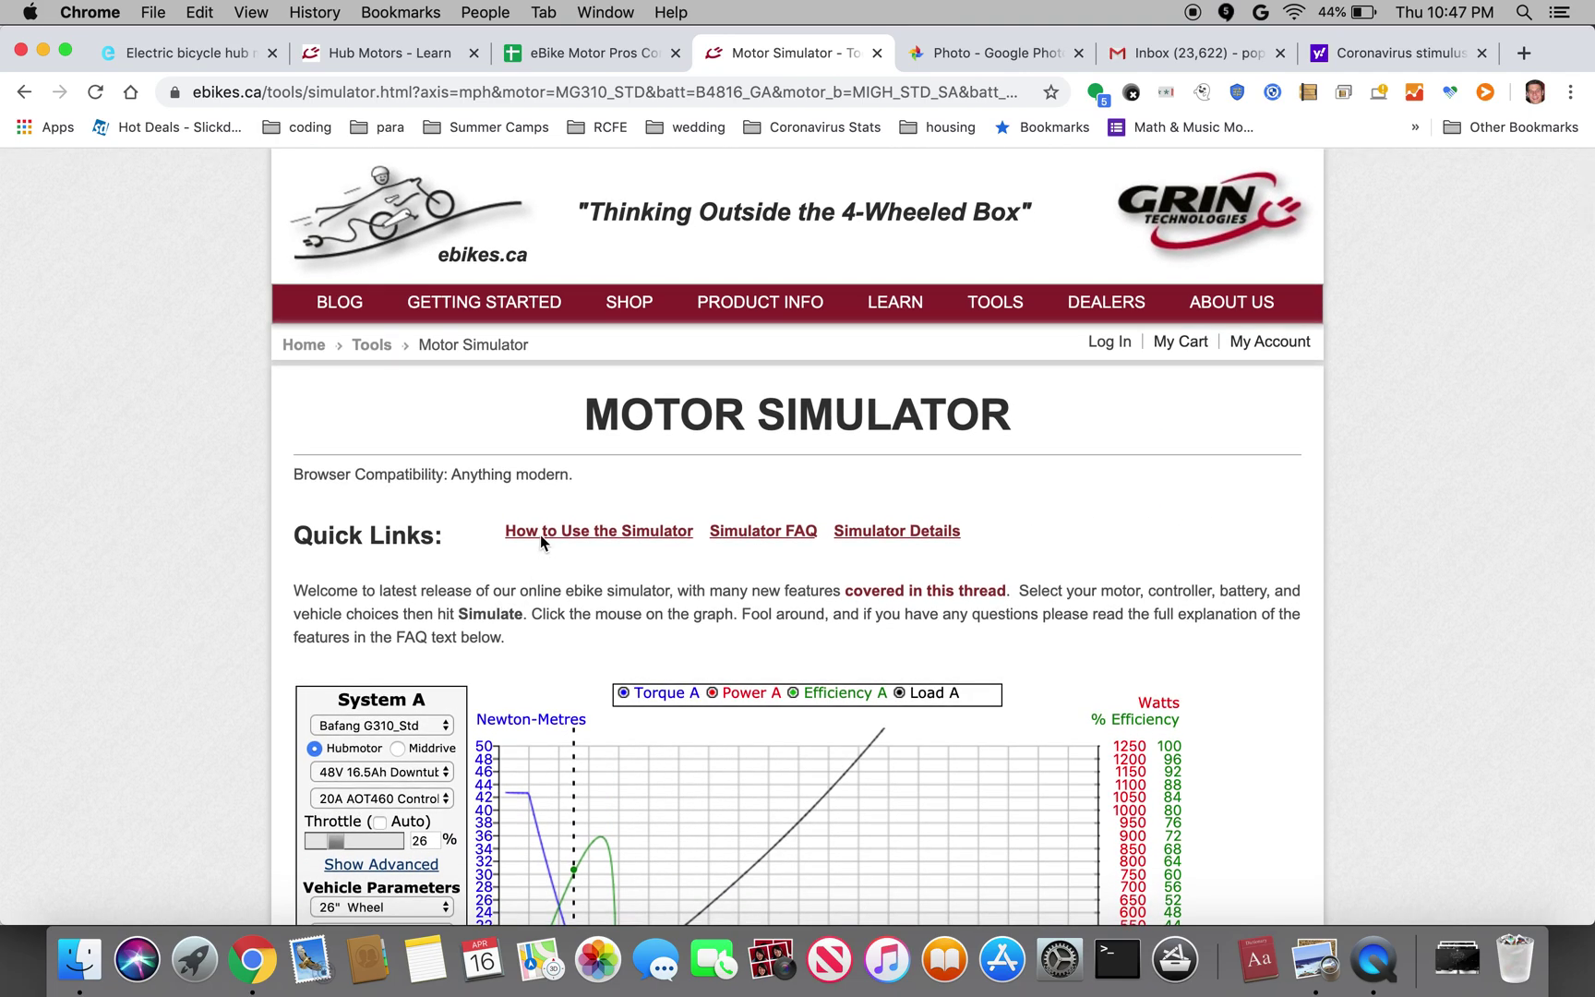
scroll(205, 547, down, 2)
scroll(207, 545, up, 2)
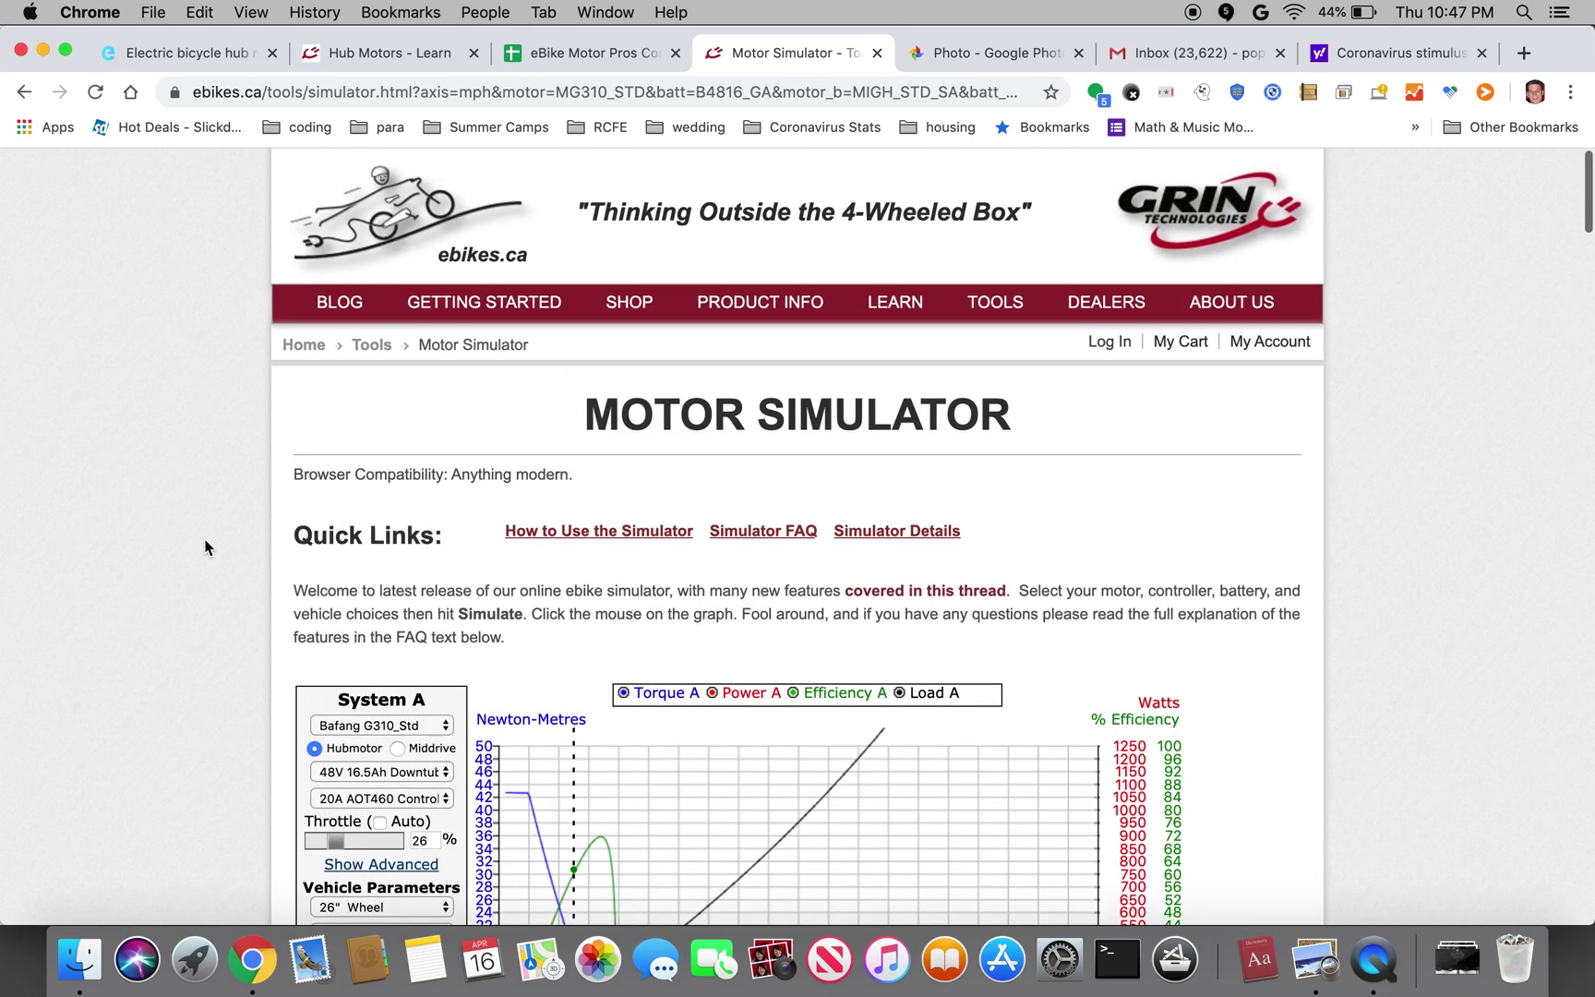